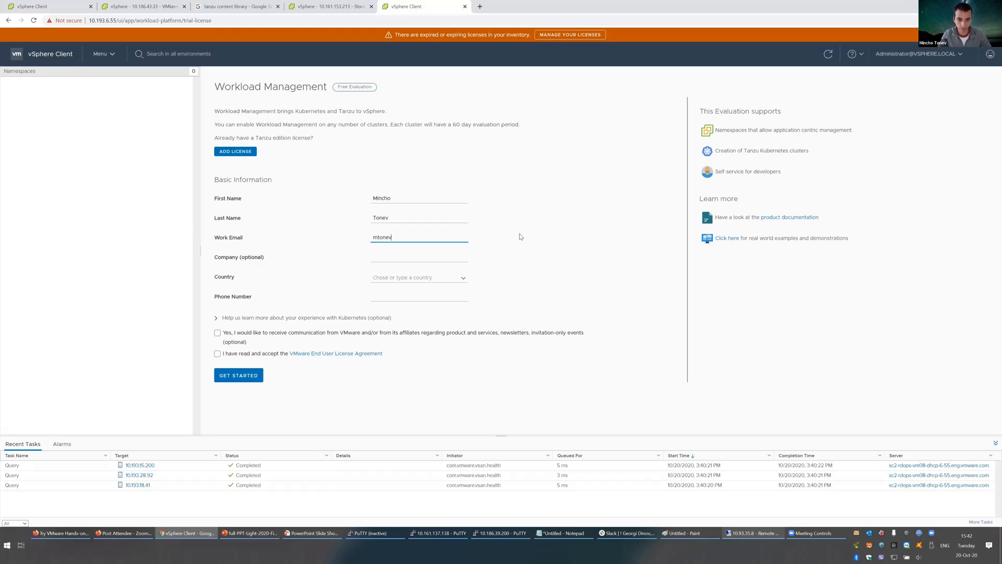
Step: Fill in the work e-mail, company 'VM', country American Samoa and the phone number
{"action": "type", "text": "@vmwa"}
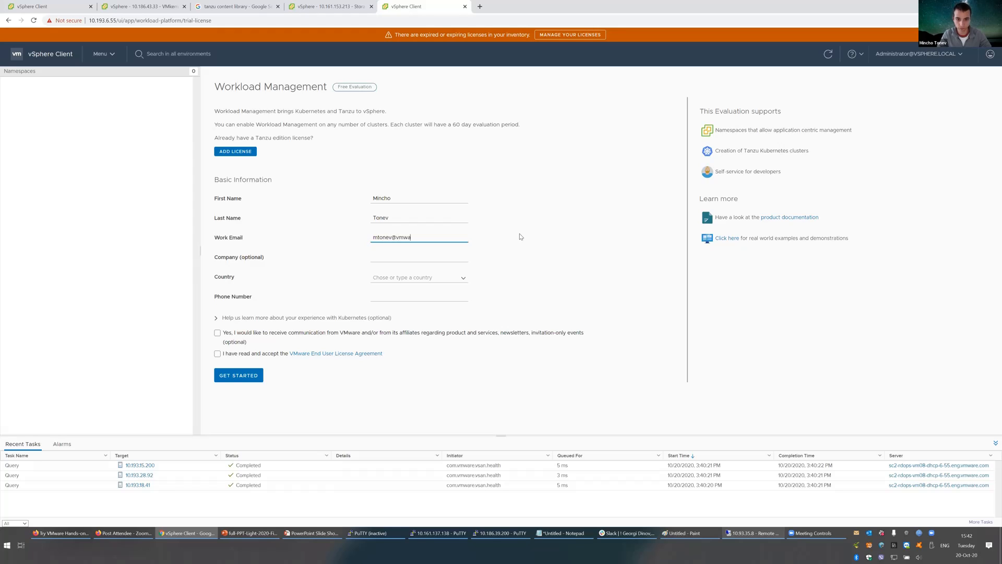
{"action": "type", "text": "res.com"}
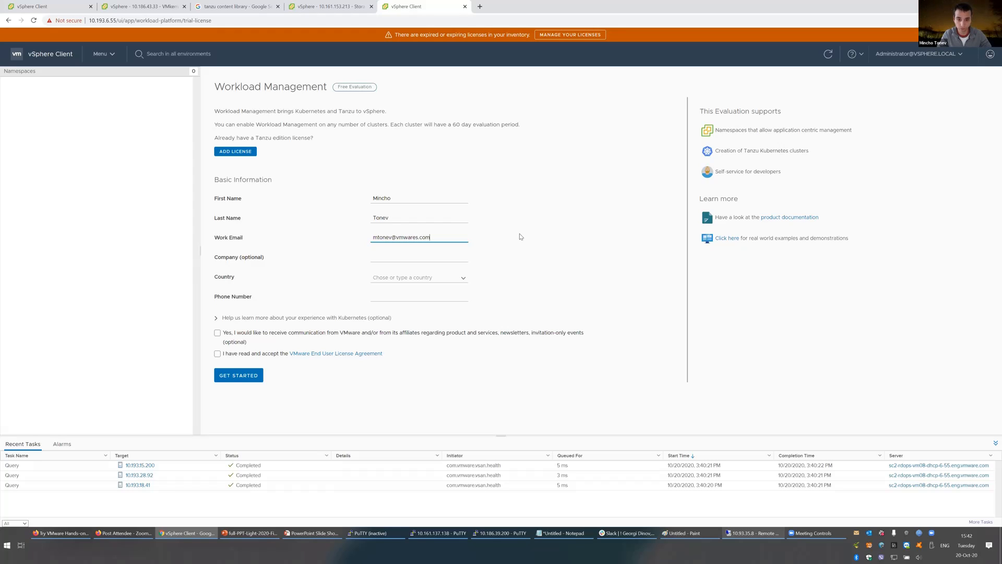
{"action": "key", "text": "Tab"}
{"action": "type", "text": "VM"}
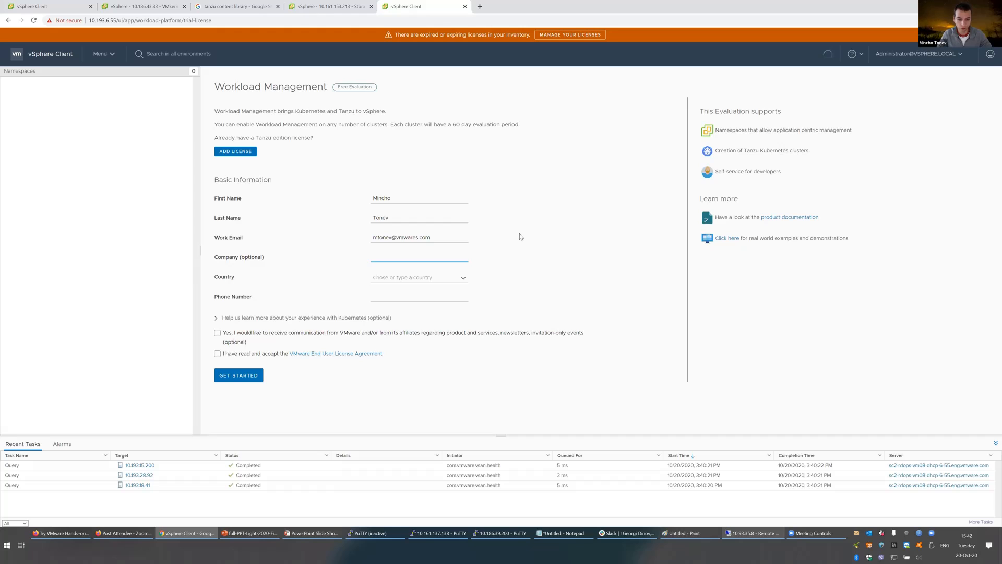
{"action": "left_click", "coordinate": [461, 279]}
{"action": "left_click", "coordinate": [461, 278]}
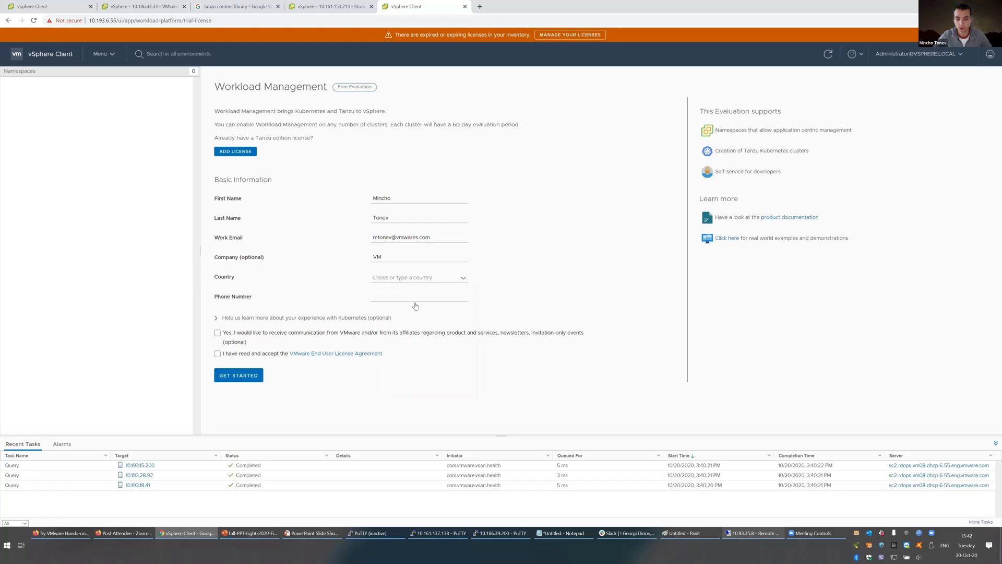
{"action": "left_click", "coordinate": [412, 278]}
{"action": "left_click", "coordinate": [409, 344]}
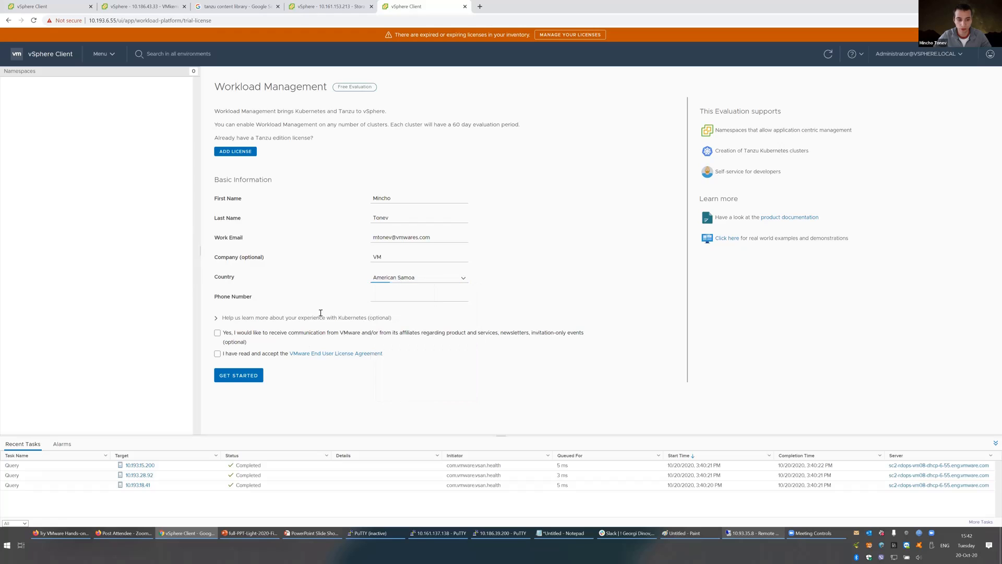
{"action": "left_click", "coordinate": [416, 298]}
{"action": "type", "text": "+35555"}
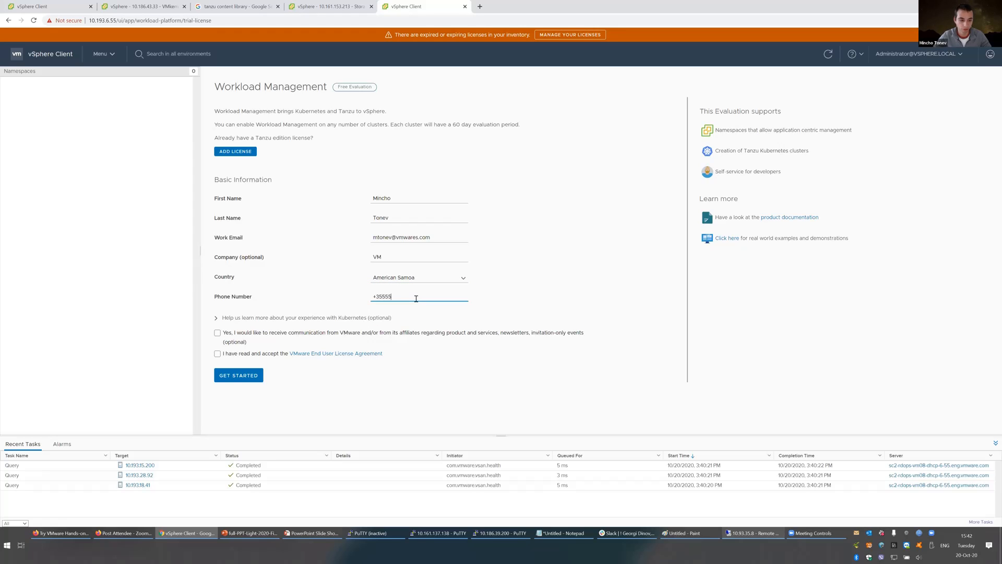
Step: Accept the VMware EULA and briefly expand then collapse the optional Kubernetes survey
{"action": "left_click", "coordinate": [217, 355]}
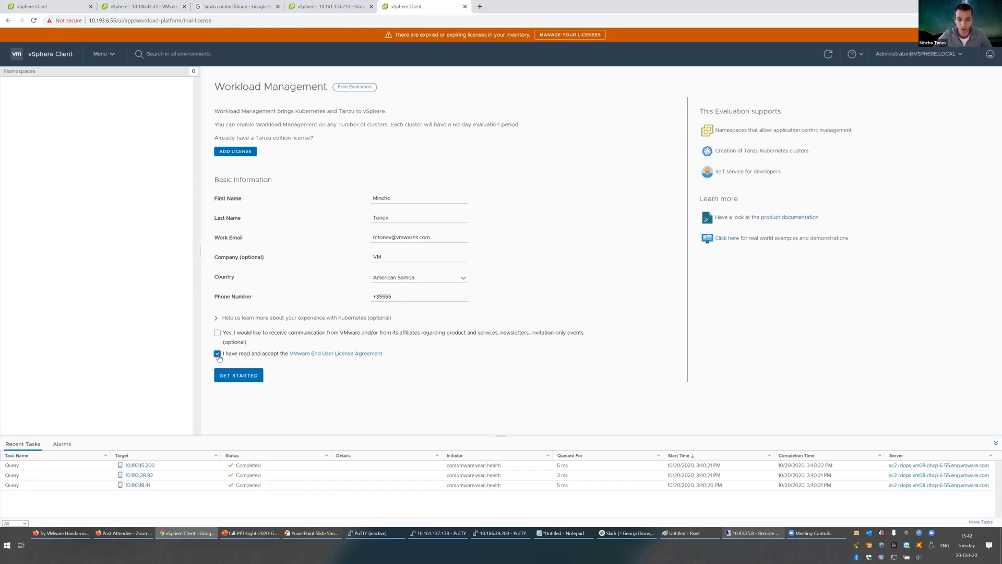
{"action": "left_click", "coordinate": [215, 317]}
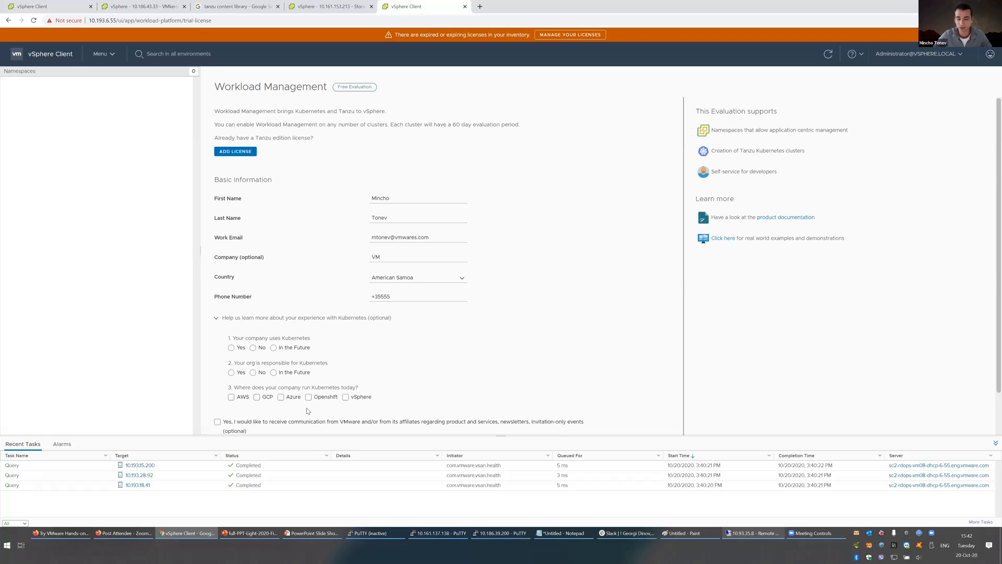
{"action": "left_click", "coordinate": [217, 318]}
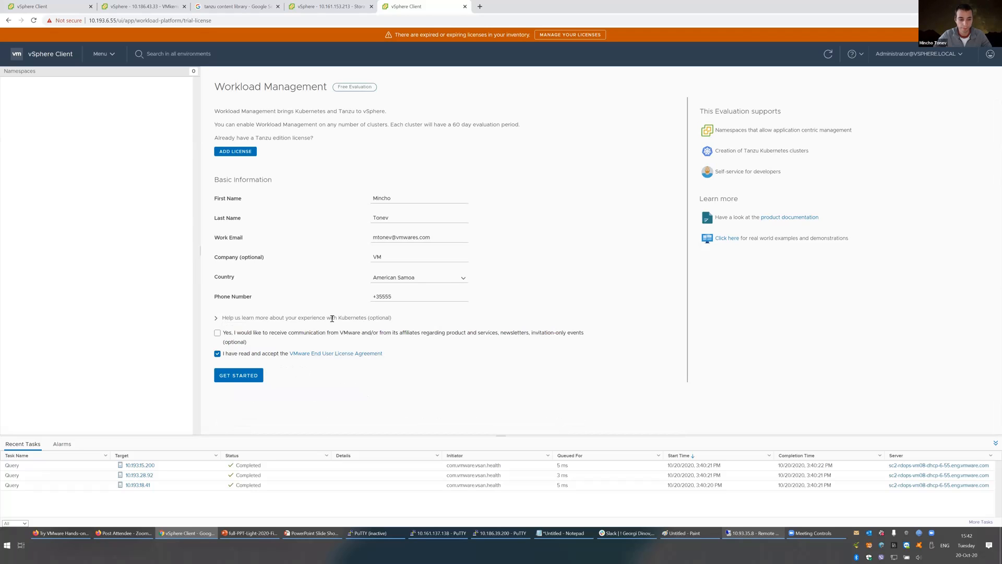
Step: Submit the evaluation form and return to the vSphere Client for 10.186.36.182
{"action": "left_click", "coordinate": [243, 376]}
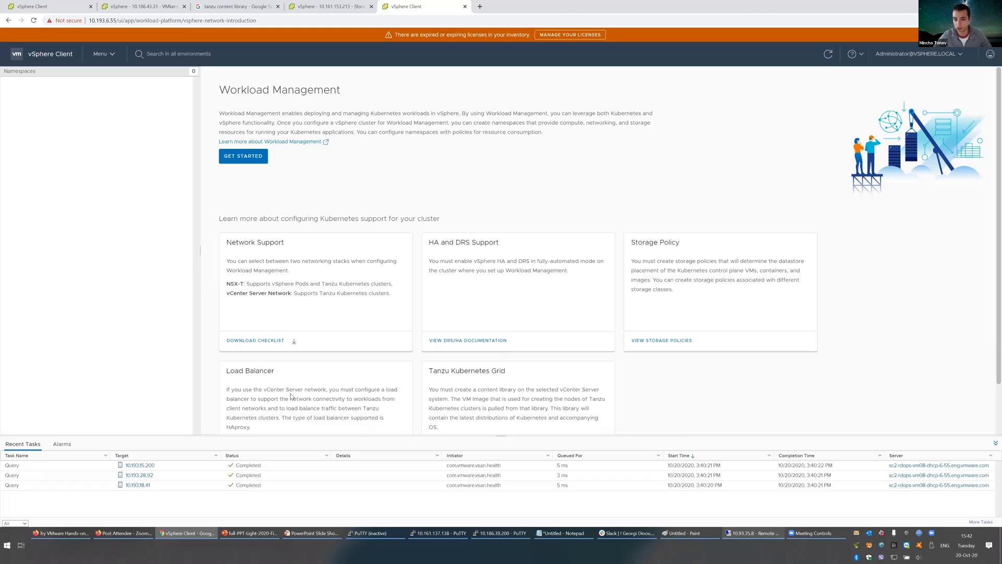
{"action": "left_click", "coordinate": [41, 8]}
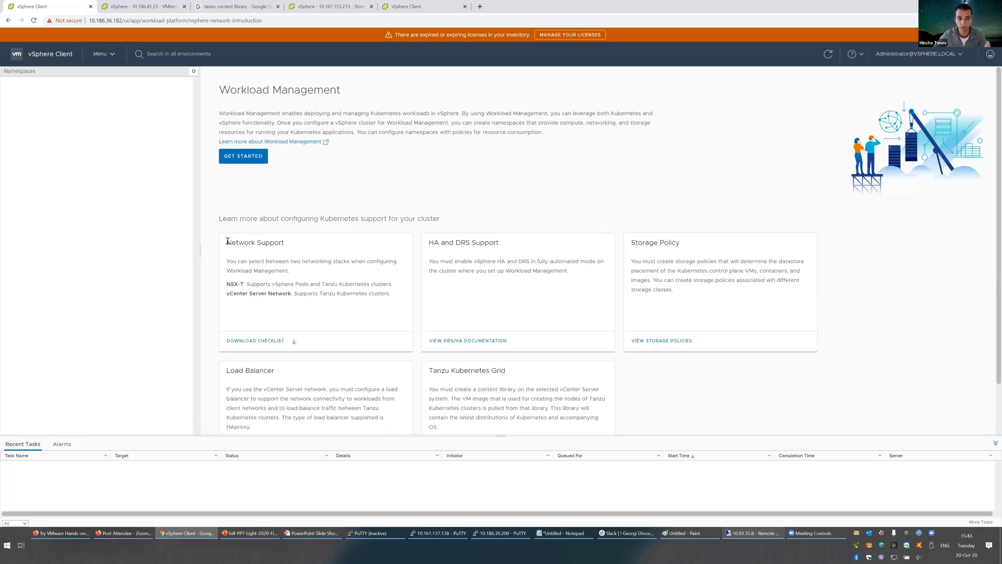
Step: Highlight the NSX-T and vCenter Server Network options, then view the VM storage policies
{"action": "left_click_drag", "start_coordinate": [233, 242], "coordinate": [298, 248]}
{"action": "left_click", "coordinate": [297, 252]}
{"action": "left_click_drag", "start_coordinate": [227, 285], "coordinate": [243, 284]}
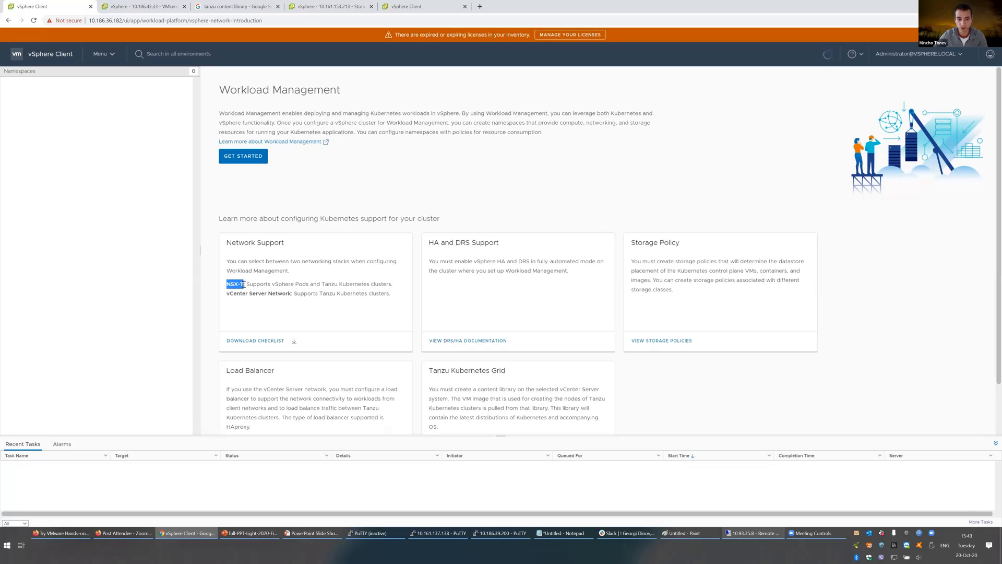
{"action": "left_click_drag", "start_coordinate": [226, 293], "coordinate": [276, 294]}
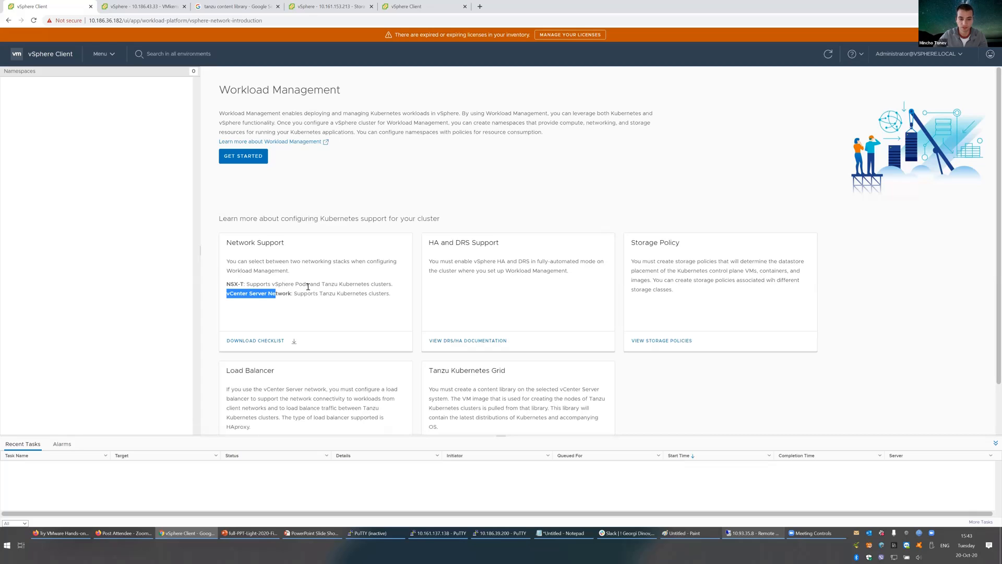
{"action": "left_click_drag", "start_coordinate": [279, 284], "coordinate": [271, 284]}
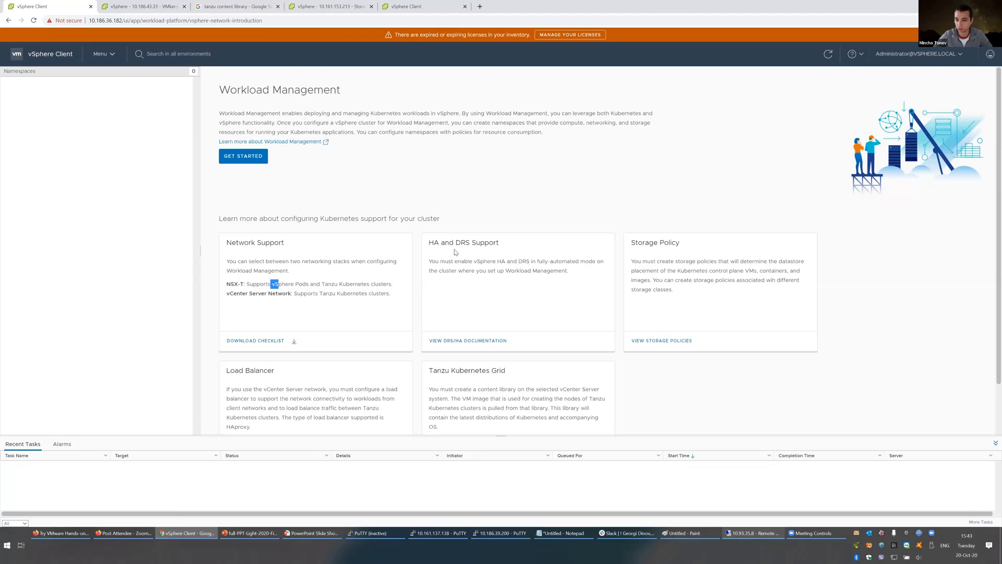
{"action": "left_click", "coordinate": [659, 340]}
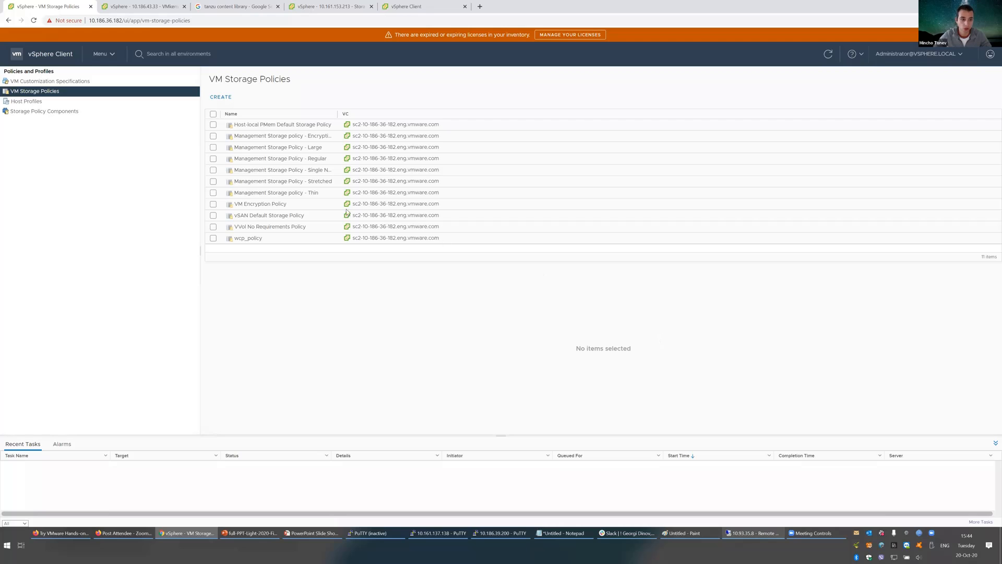
Step: Re-save wcp_policy with tag category wcp and tag wcp_tag, confirming nfs0-1 is compatible
{"action": "left_click", "coordinate": [288, 239]}
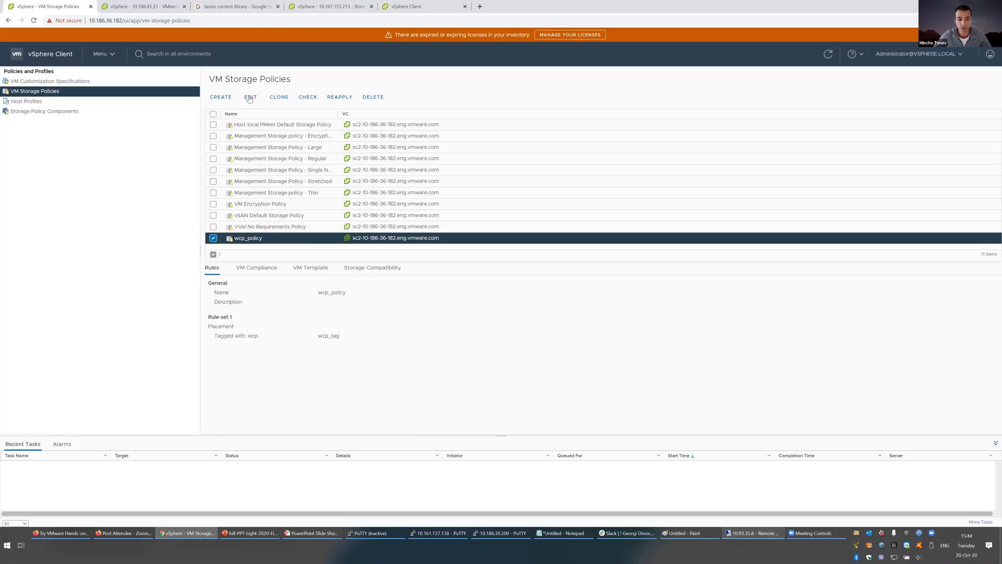
{"action": "left_click", "coordinate": [250, 97]}
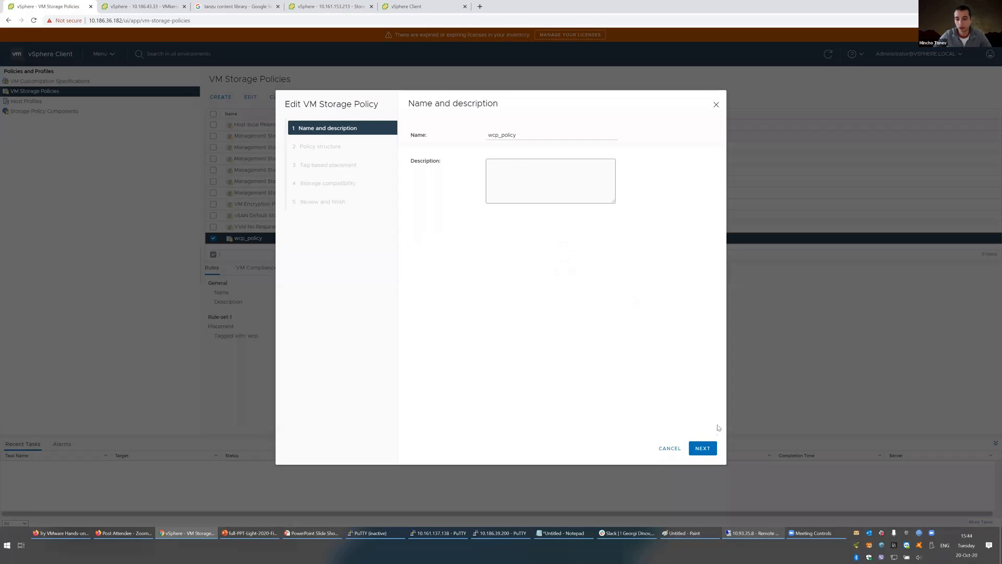
{"action": "left_click", "coordinate": [706, 450]}
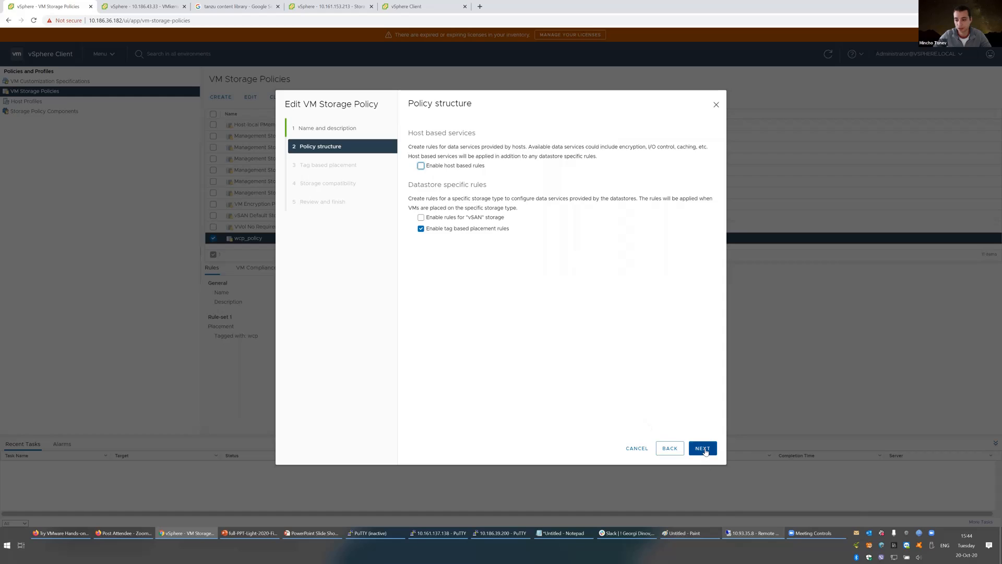
{"action": "left_click", "coordinate": [705, 450]}
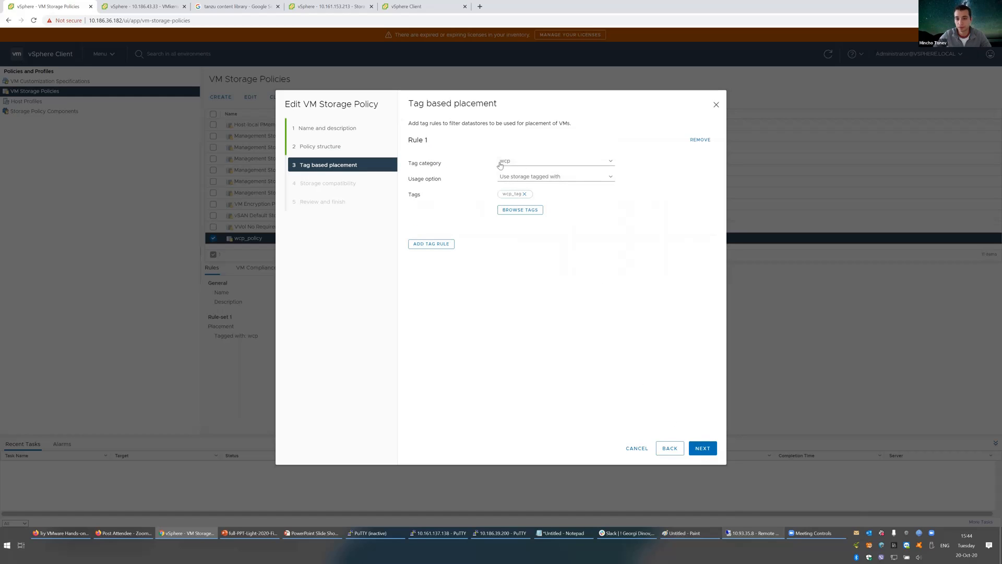
{"action": "left_click", "coordinate": [511, 163]}
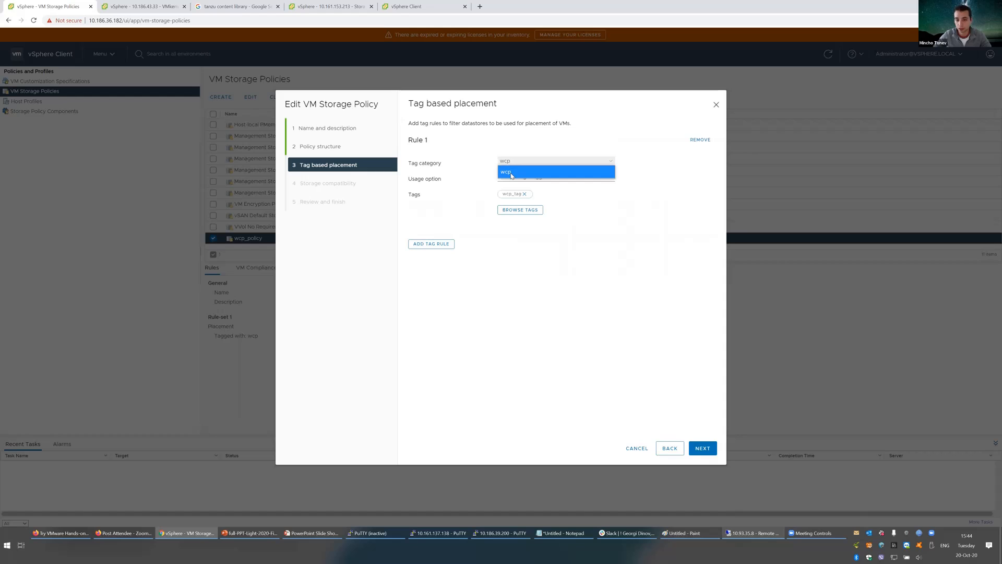
{"action": "left_click", "coordinate": [511, 174]}
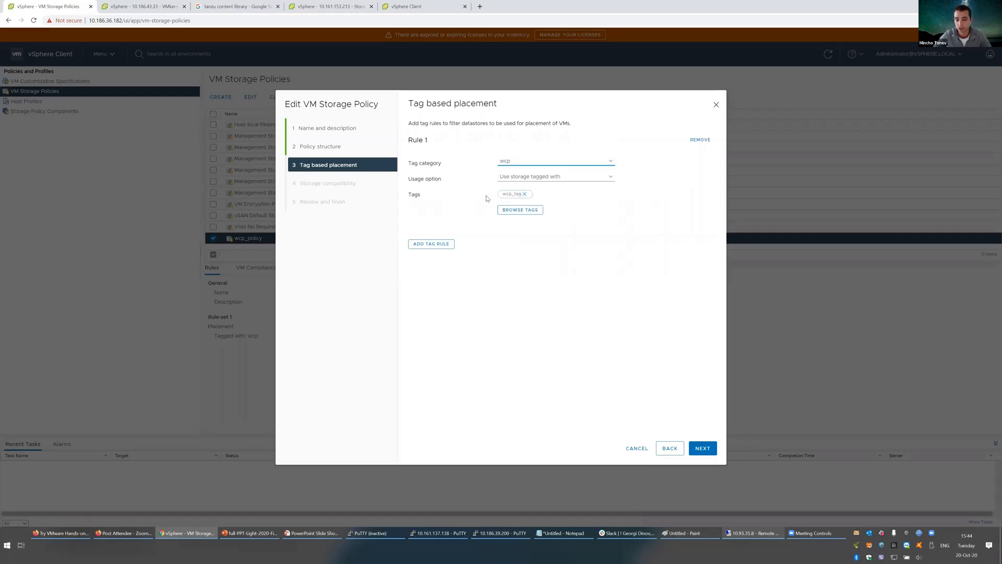
{"action": "left_click_drag", "start_coordinate": [501, 195], "coordinate": [546, 197]}
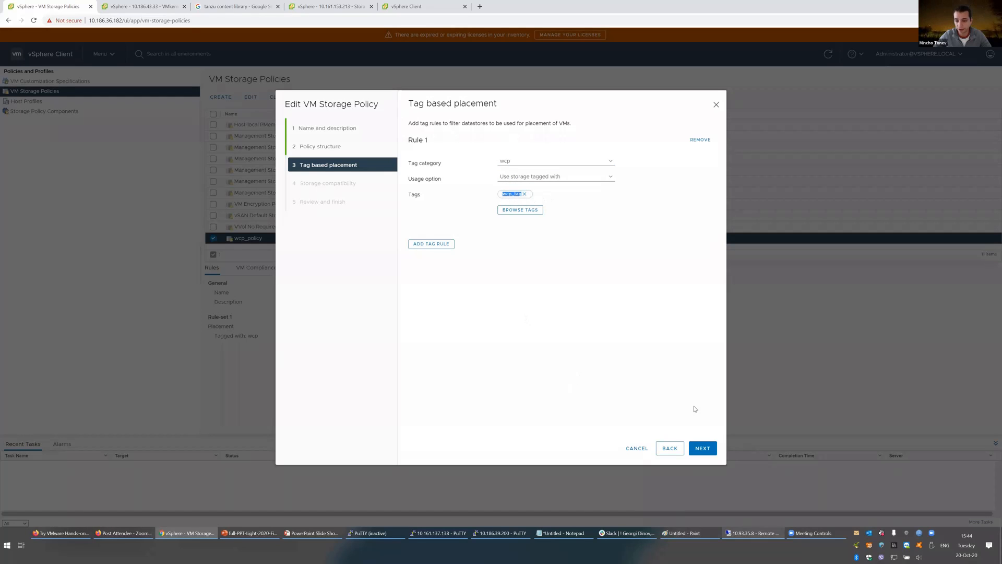
{"action": "left_click", "coordinate": [703, 447]}
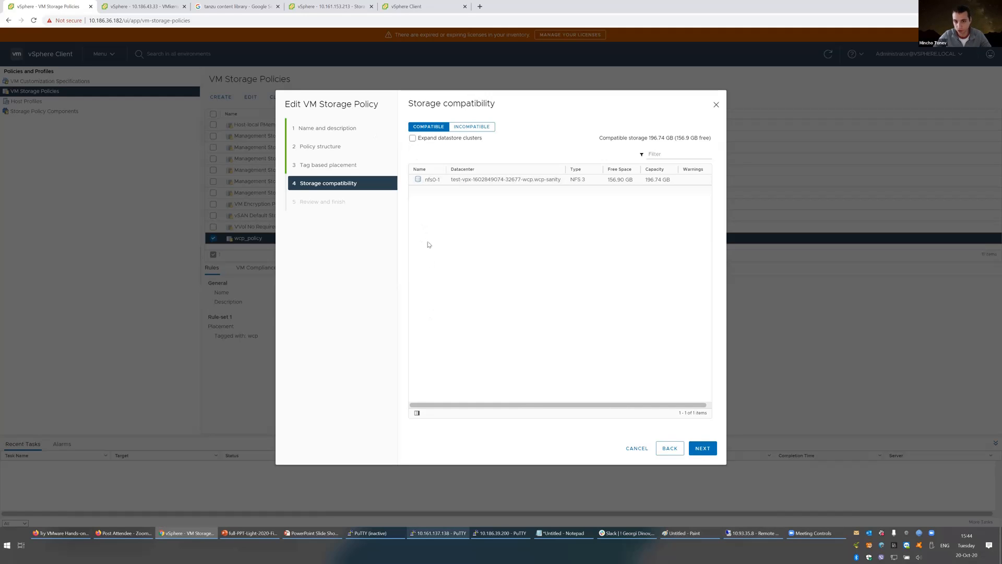
{"action": "left_click", "coordinate": [695, 450]}
{"action": "left_click", "coordinate": [699, 448]}
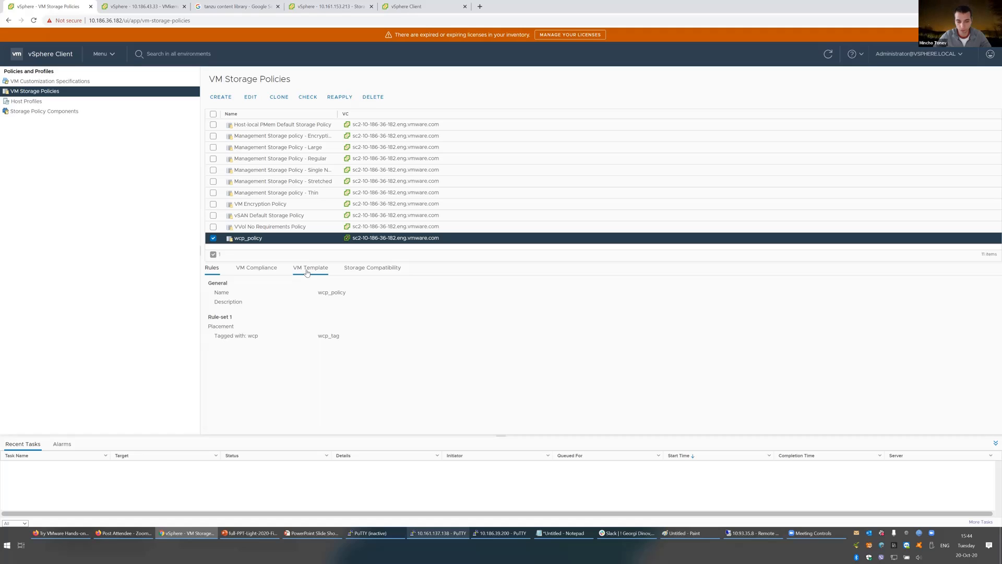
{"action": "left_click", "coordinate": [102, 54]}
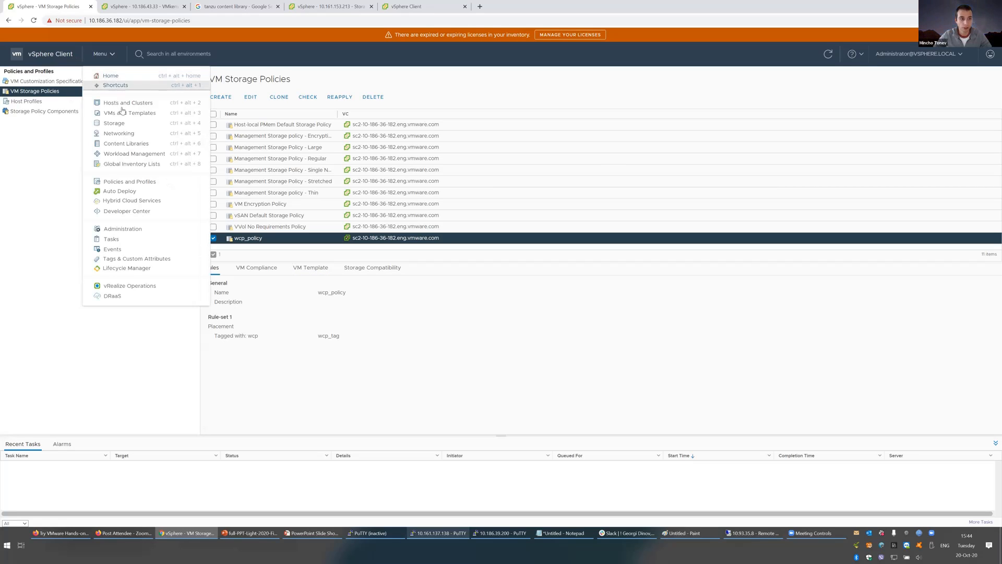
Step: Go to Workload Management and select the word HAproxy in the Load Balancer card
{"action": "left_click", "coordinate": [125, 156]}
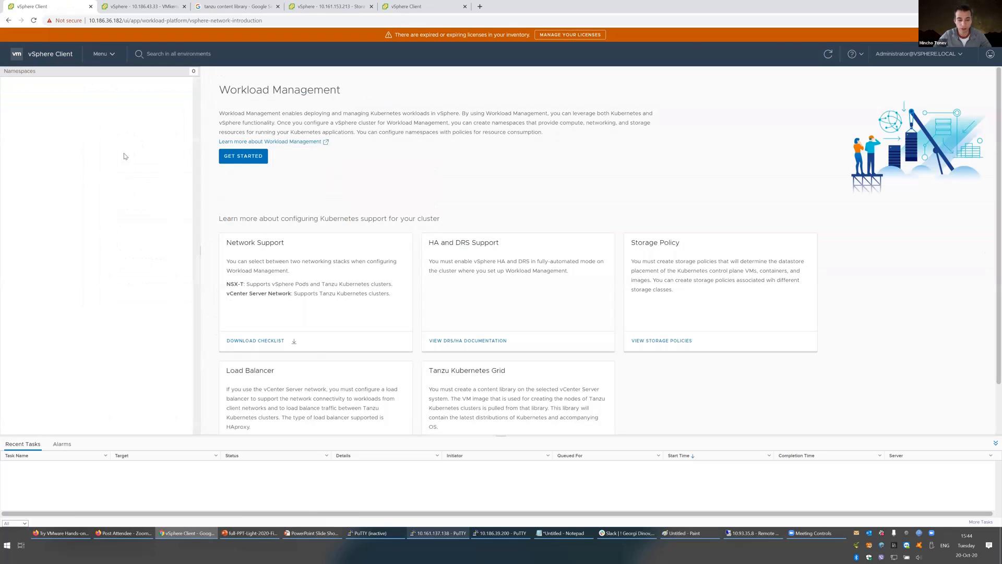
{"action": "scroll", "coordinate": [292, 282], "scroll_direction": "down", "scroll_amount": 1}
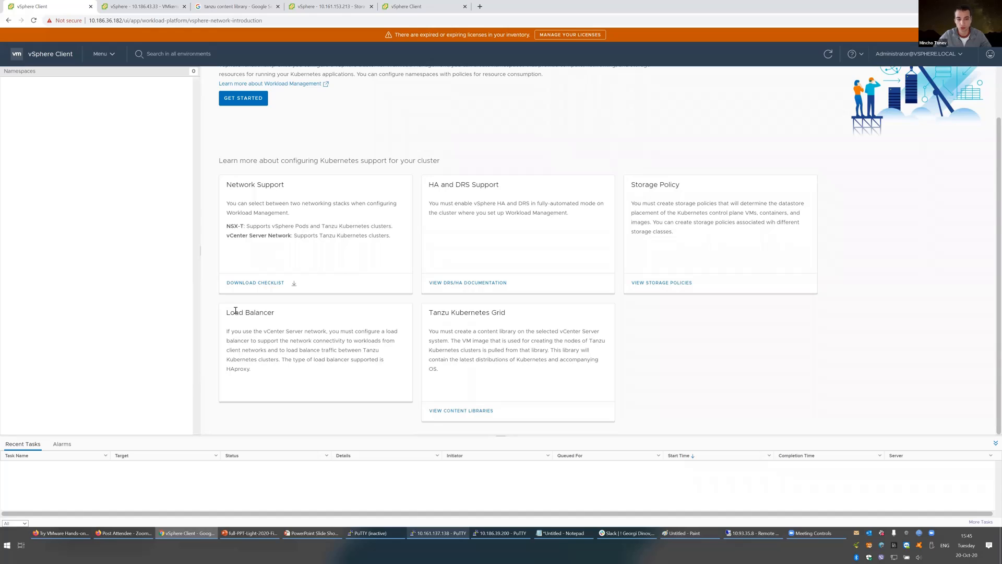
{"action": "left_click", "coordinate": [53, 56]}
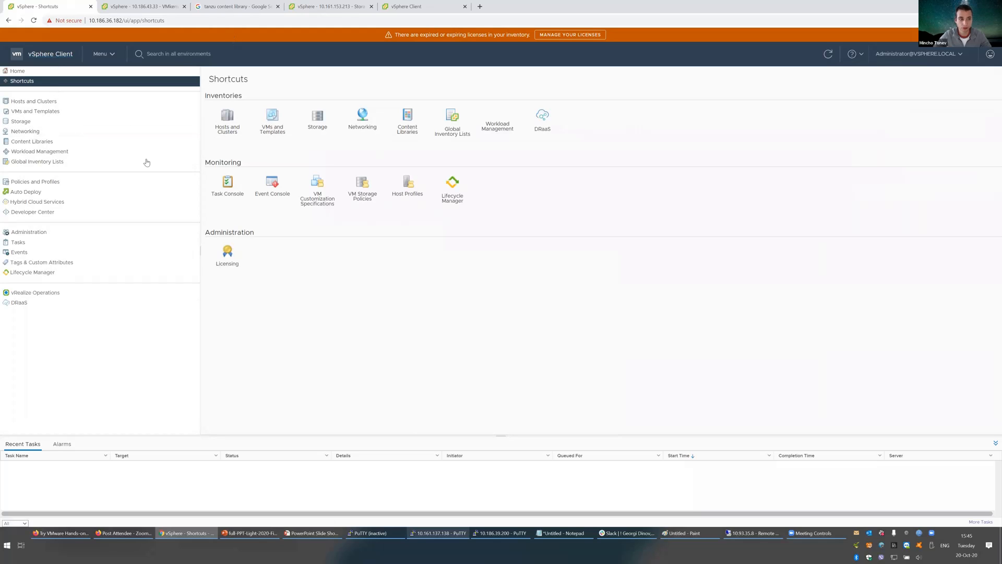
{"action": "left_click", "coordinate": [49, 151]}
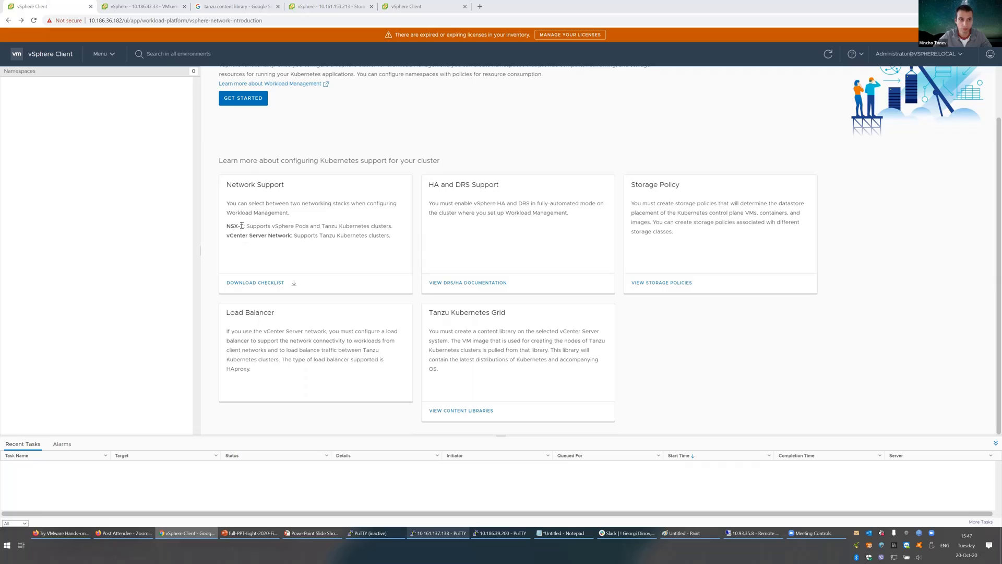
{"action": "scroll", "coordinate": [244, 204], "scroll_direction": "up", "scroll_amount": 1}
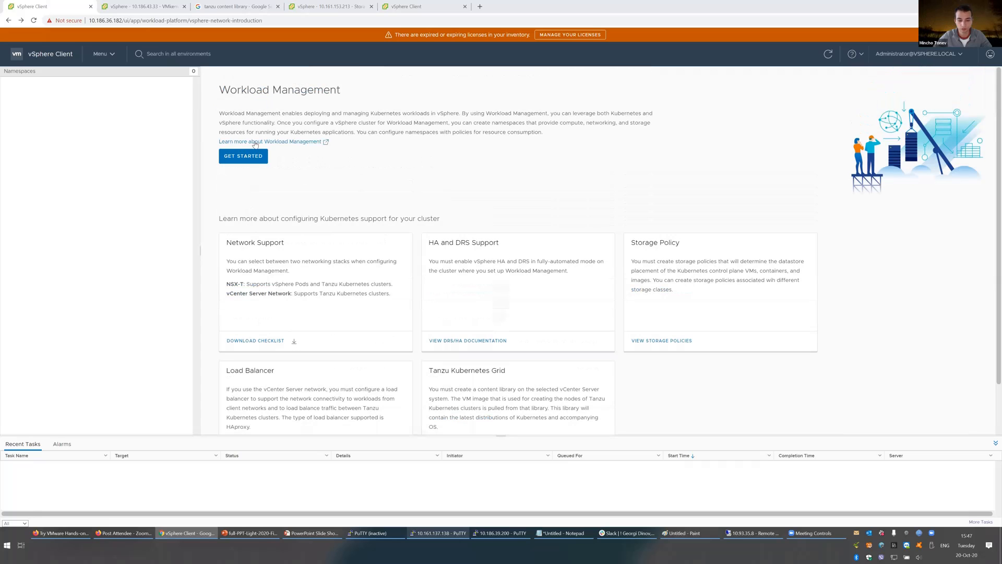
{"action": "double_click", "coordinate": [238, 427]}
{"action": "key", "text": "ctrl+c"}
Step: Search Google for 'HAproxy vmware', replacing the previous query
{"action": "left_click", "coordinate": [231, 7]}
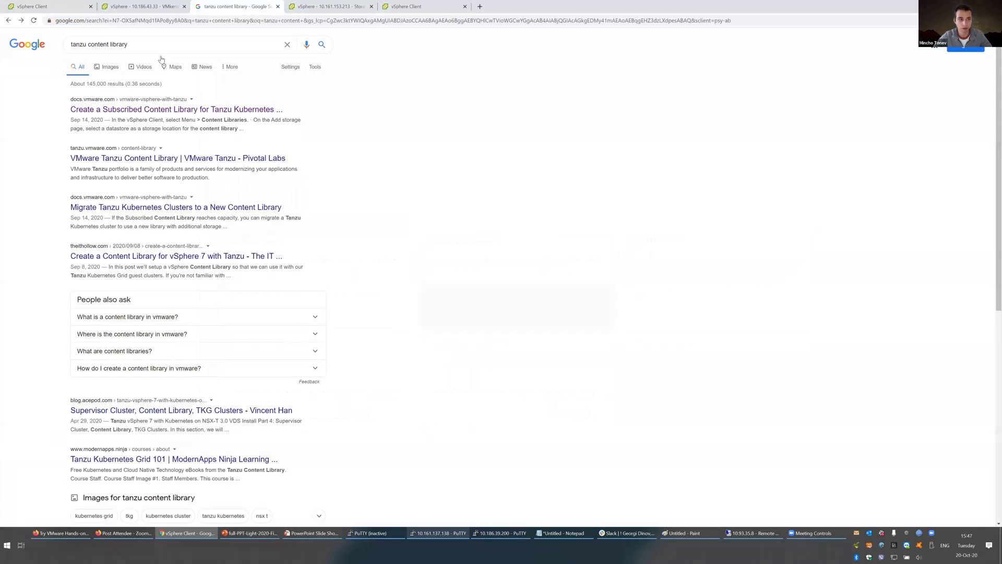
{"action": "left_click", "coordinate": [139, 45]}
{"action": "key", "text": "ctrl+a"}
{"action": "key", "text": "ctrl+v"}
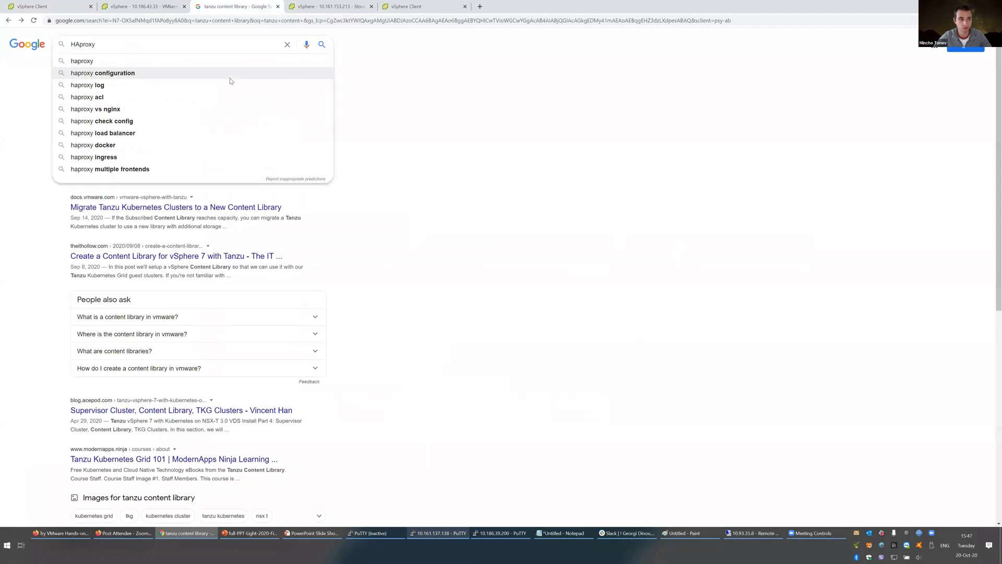
{"action": "type", "text": "vmware"}
{"action": "key", "text": "Return"}
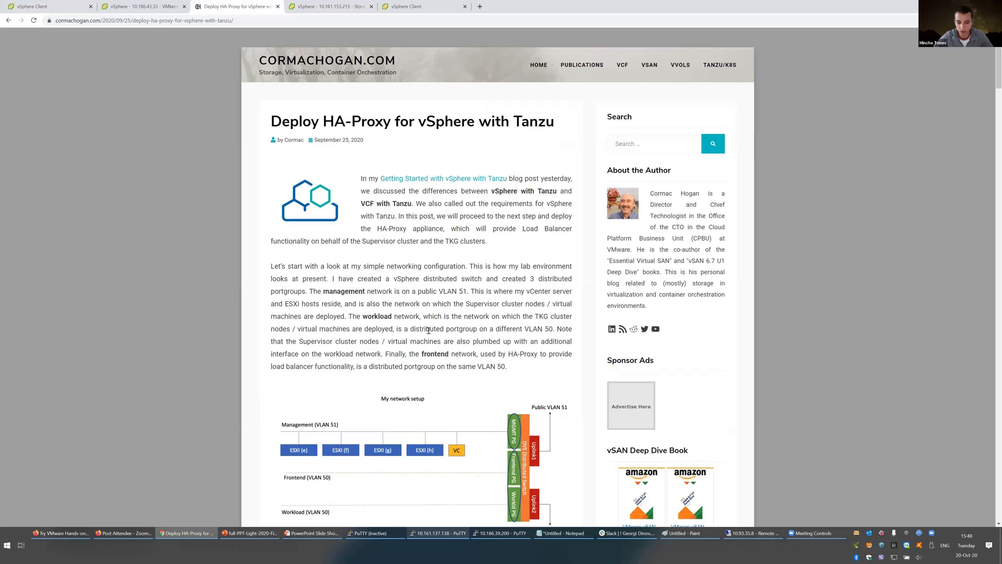
Step: Scroll the HA-Proxy blog post past the download link down to the network mapping section
{"action": "scroll", "coordinate": [428, 334], "scroll_direction": "down", "scroll_amount": 1}
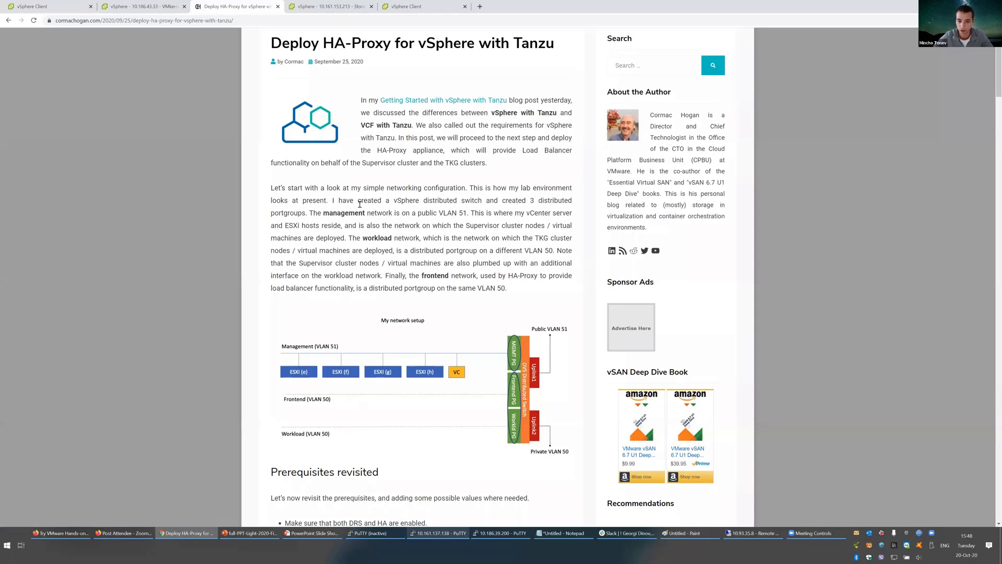
{"action": "scroll", "coordinate": [440, 304], "scroll_direction": "down", "scroll_amount": 3}
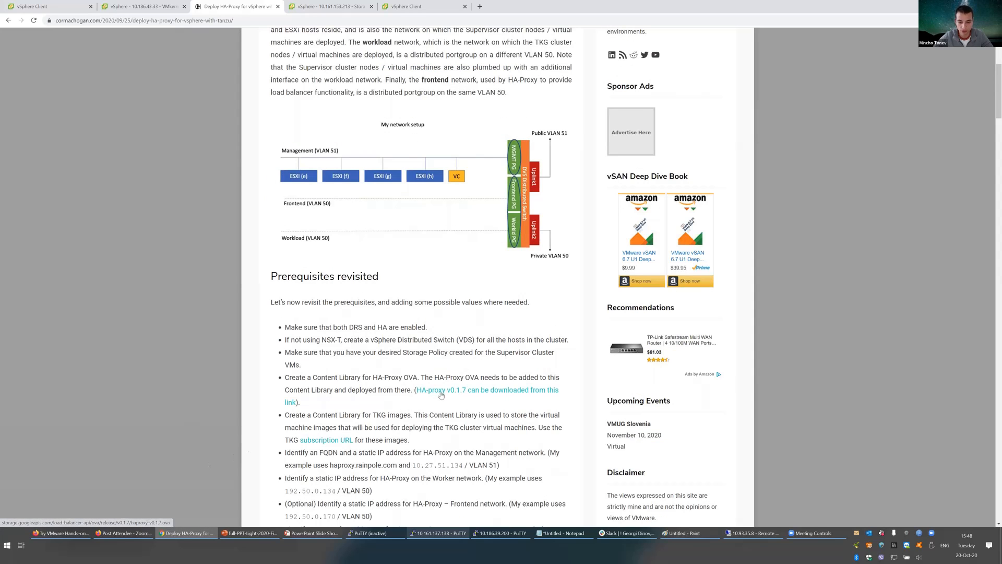
{"action": "right_click", "coordinate": [444, 392]}
{"action": "left_click", "coordinate": [458, 360]}
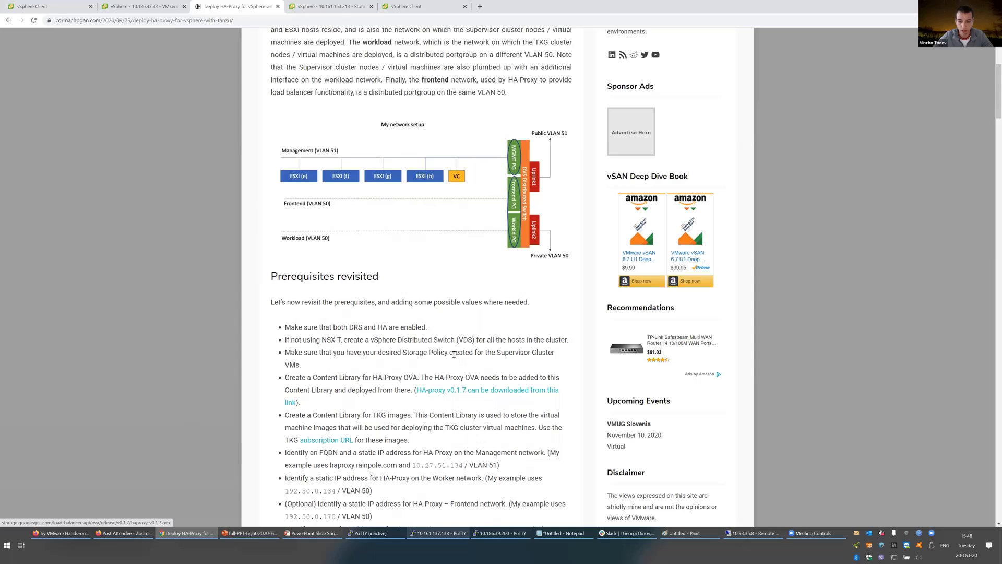
{"action": "scroll", "coordinate": [360, 347], "scroll_direction": "down", "scroll_amount": 1}
{"action": "scroll", "coordinate": [360, 347], "scroll_direction": "down", "scroll_amount": 10}
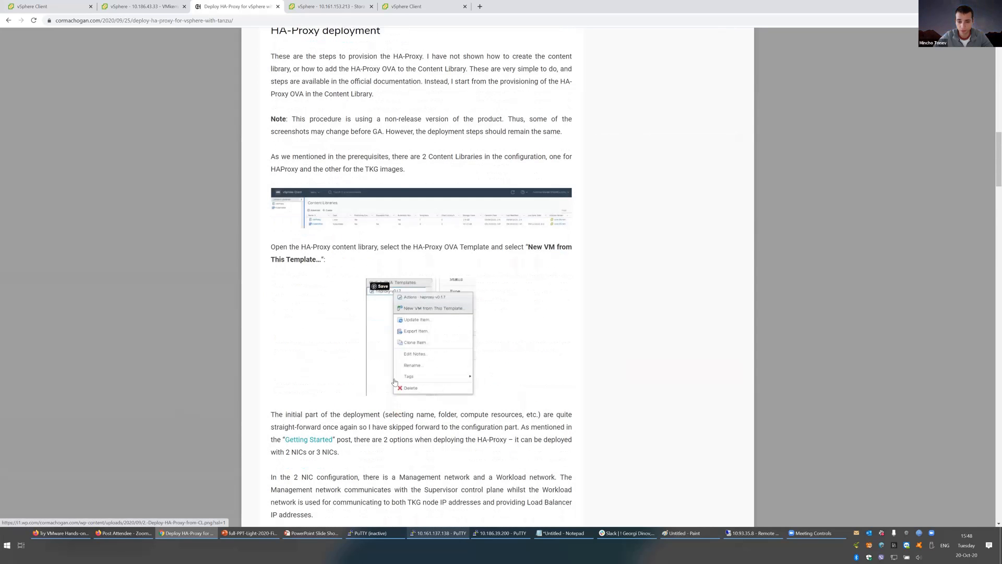
{"action": "scroll", "coordinate": [397, 380], "scroll_direction": "down", "scroll_amount": 9}
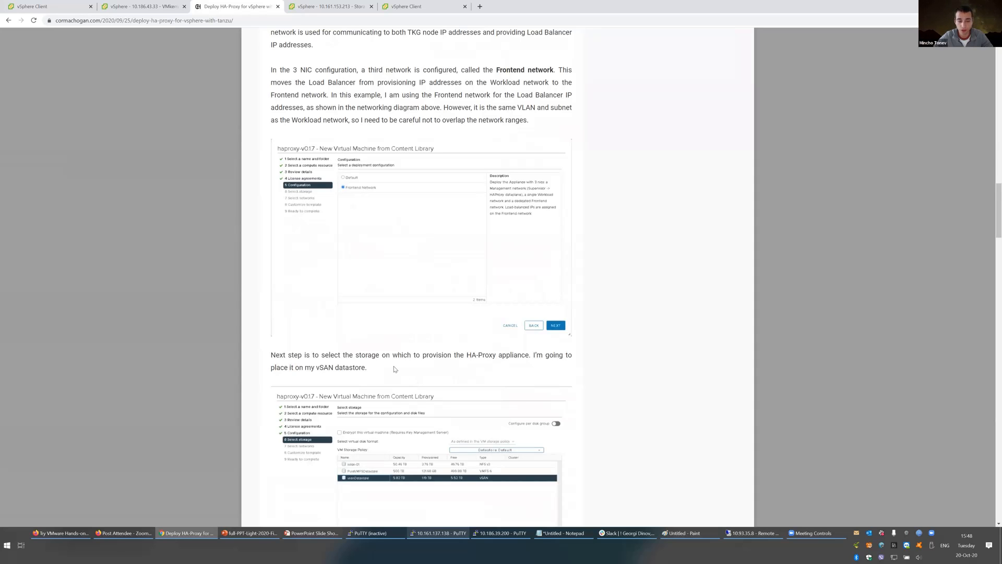
{"action": "scroll", "coordinate": [394, 369], "scroll_direction": "down", "scroll_amount": 4}
{"action": "scroll", "coordinate": [394, 369], "scroll_direction": "down", "scroll_amount": 7}
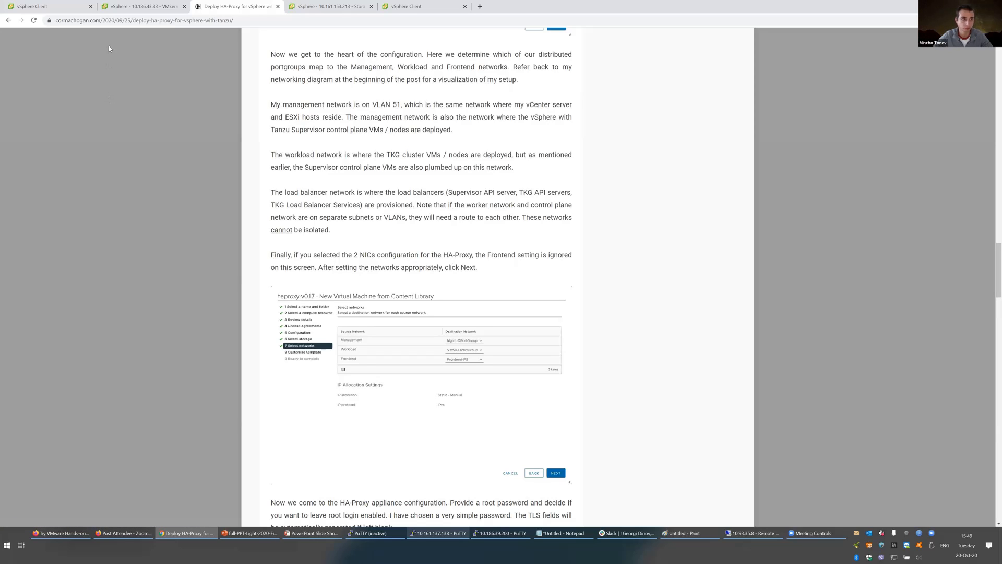
{"action": "left_click", "coordinate": [49, 7]}
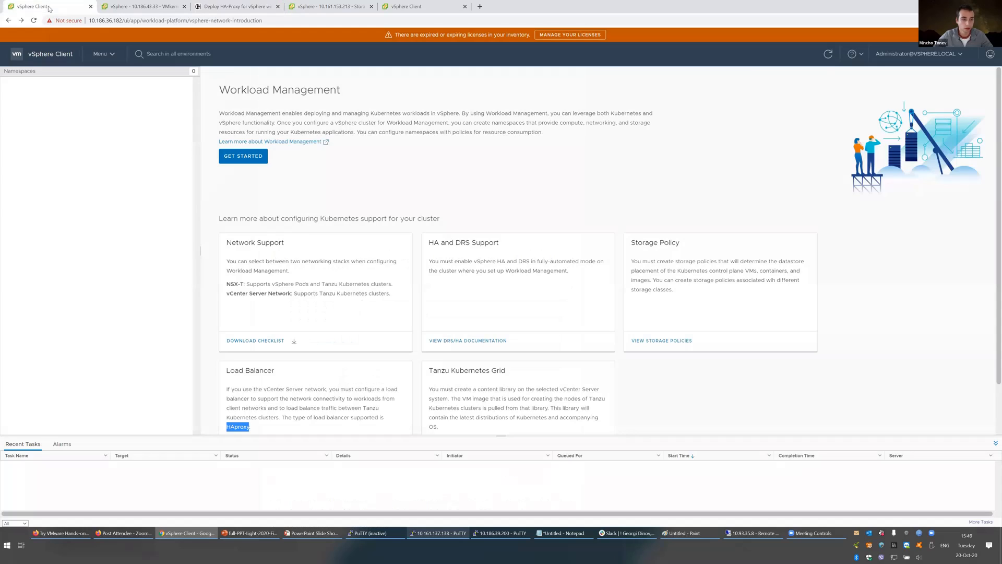
{"action": "left_click", "coordinate": [103, 57]}
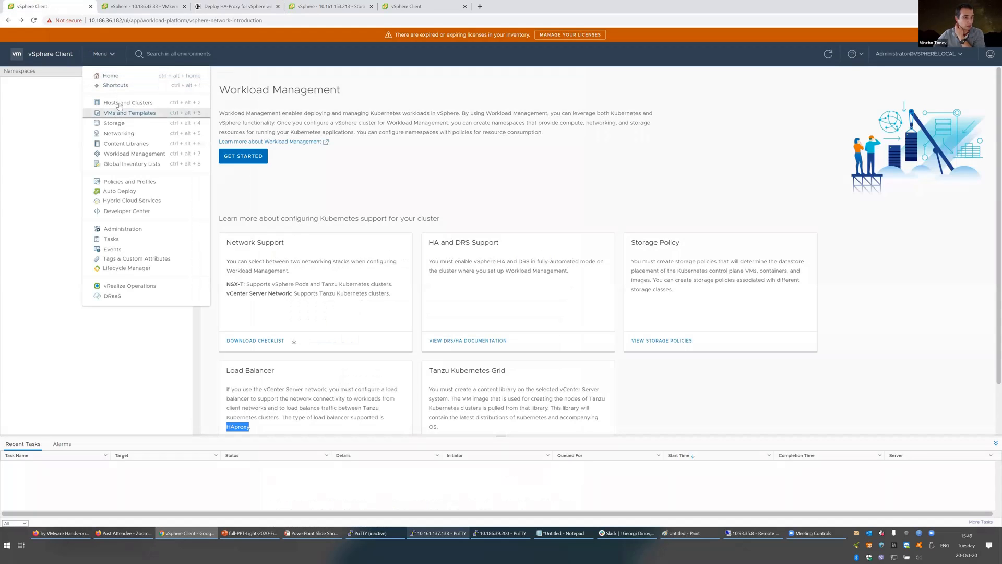
{"action": "left_click", "coordinate": [119, 104]}
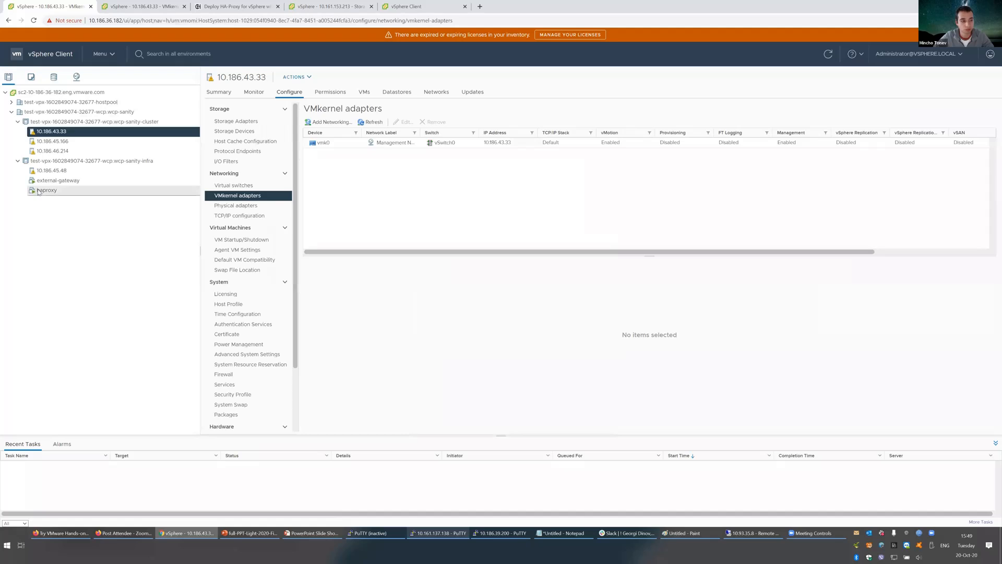
{"action": "left_click", "coordinate": [46, 190]}
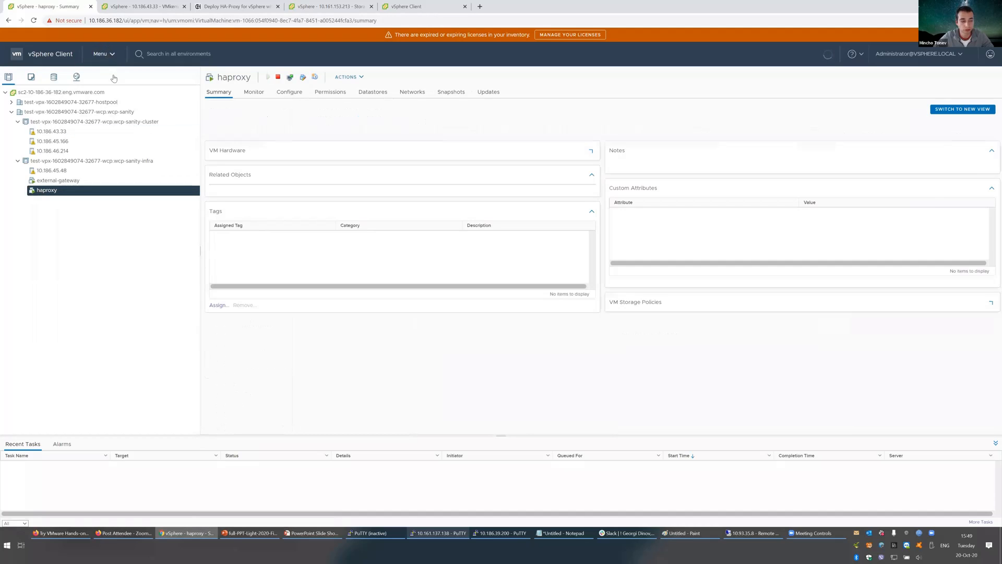
{"action": "left_click", "coordinate": [104, 54]}
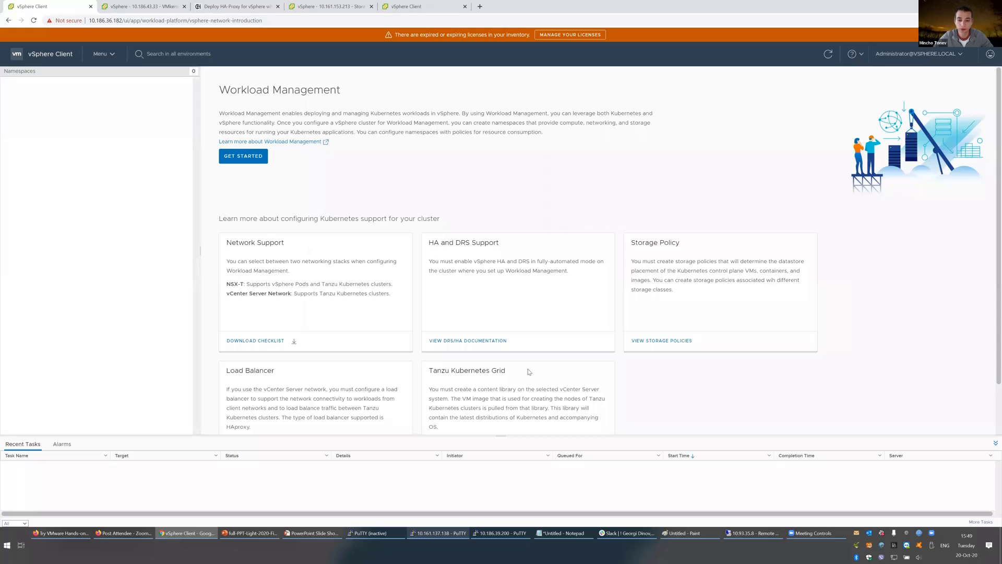
{"action": "scroll", "coordinate": [519, 379], "scroll_direction": "down", "scroll_amount": 2}
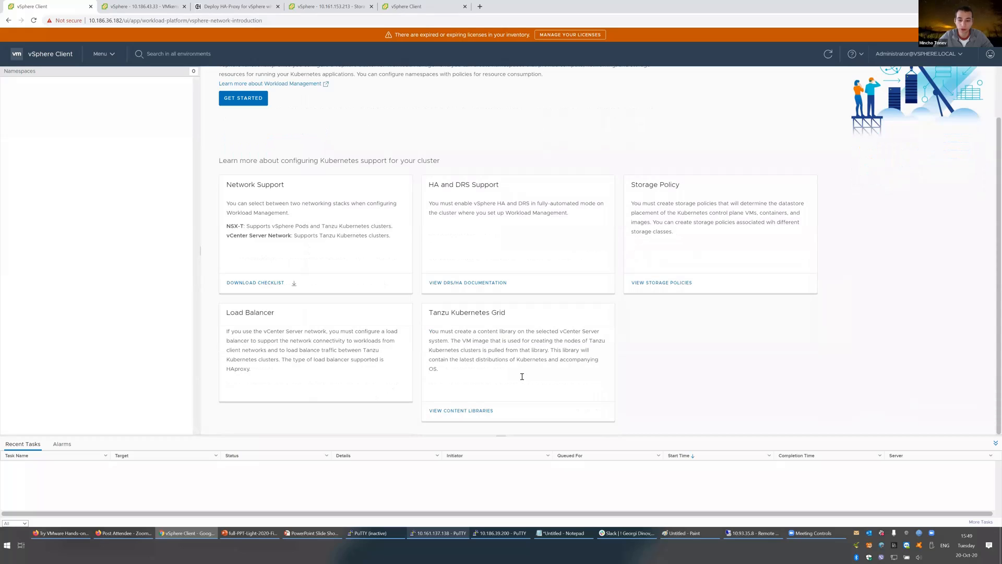
Step: Open the Content Libraries page from the Tanzu Kubernetes Grid card
{"action": "left_click", "coordinate": [474, 411]}
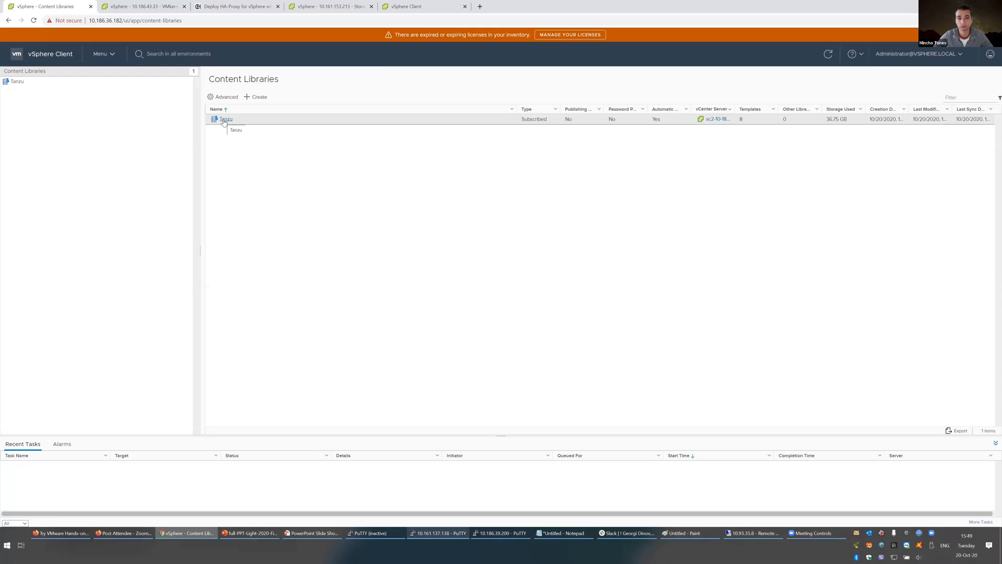
Step: Search the web for 'content library tanzu'
{"action": "left_click", "coordinate": [215, 10]}
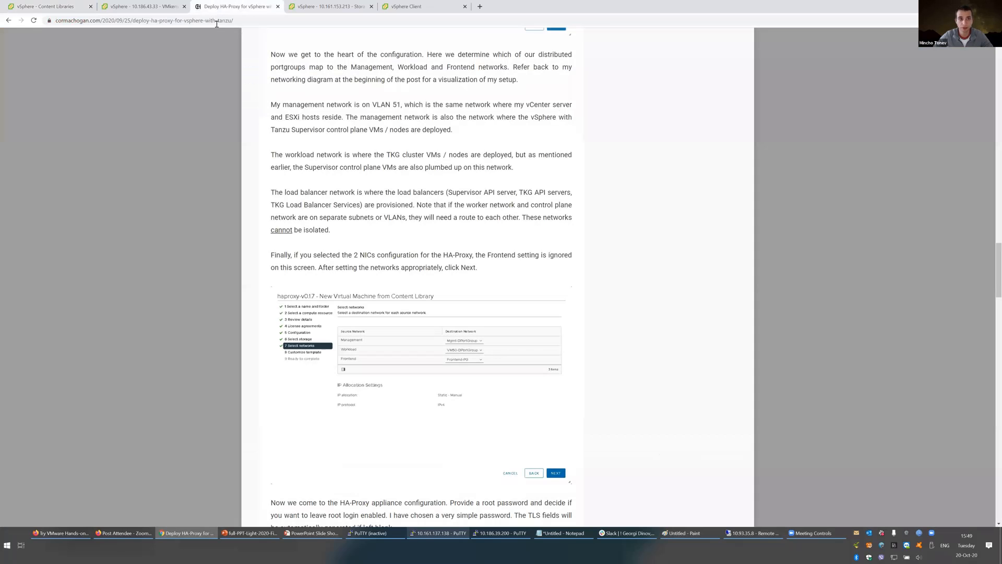
{"action": "left_click", "coordinate": [225, 21]}
{"action": "type", "text": "con"}
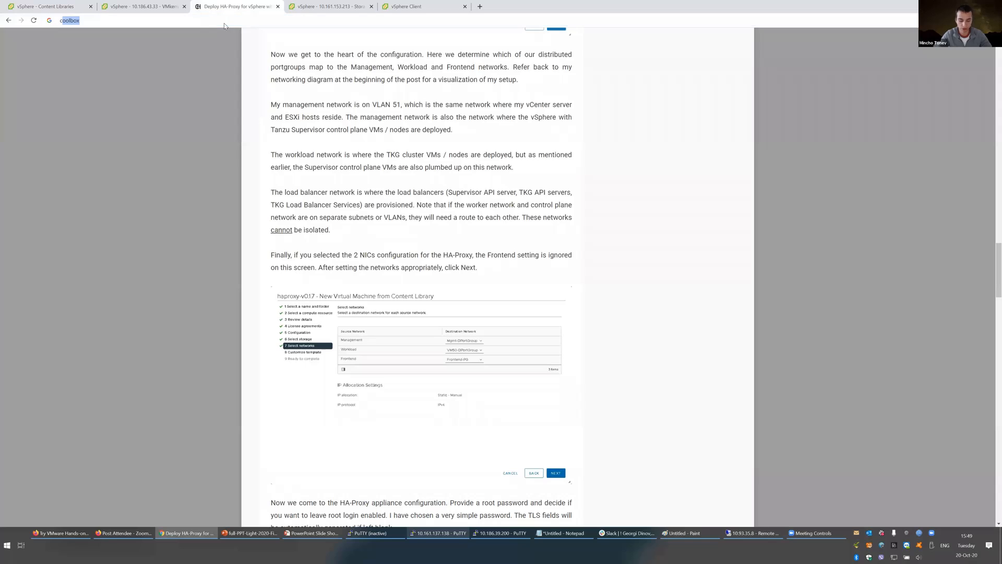
{"action": "type", "text": "tent"}
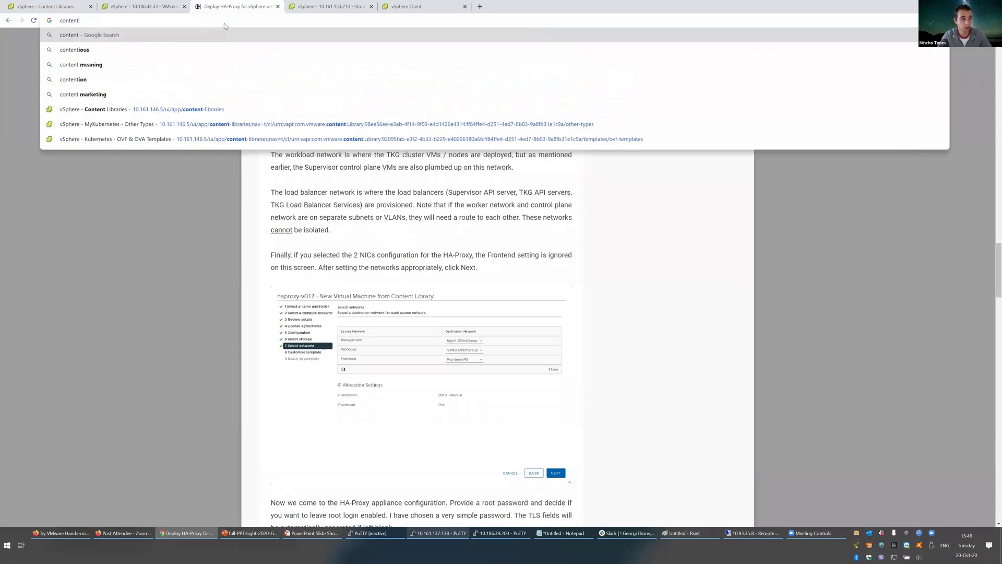
{"action": "type", "text": " library"}
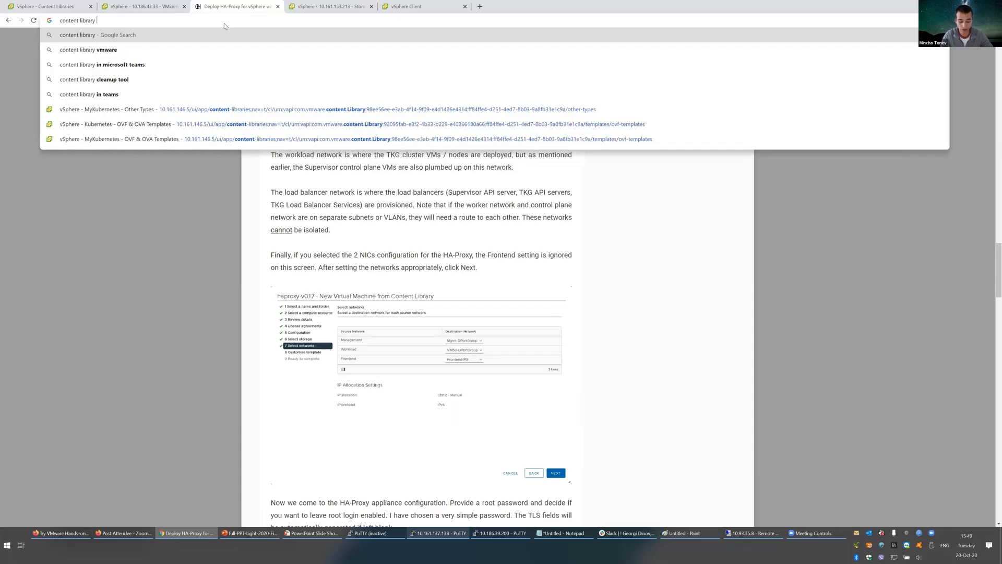
{"action": "type", "text": " tanzu"}
{"action": "key", "text": "Return"}
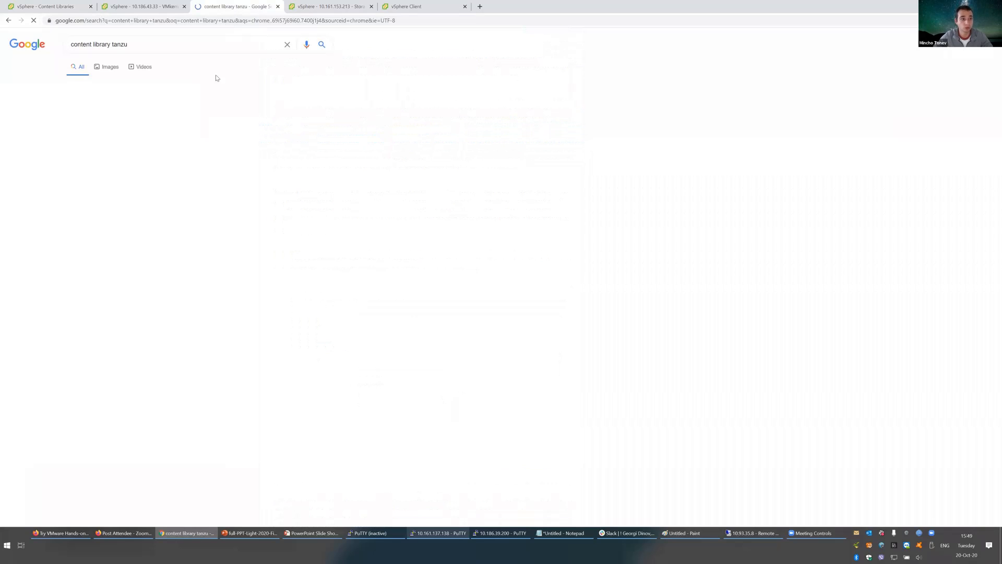
Step: Read the VMware Docs subscribed library procedure, then return to vSphere's Content Libraries
{"action": "left_click", "coordinate": [173, 110]}
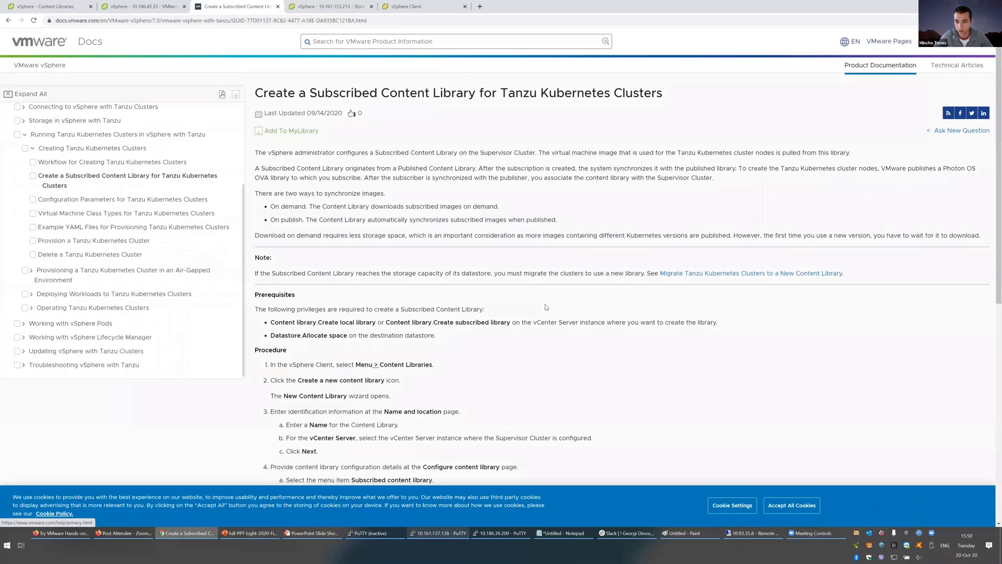
{"action": "scroll", "coordinate": [540, 305], "scroll_direction": "down", "scroll_amount": 3}
{"action": "left_click_drag", "start_coordinate": [538, 298], "coordinate": [671, 303]}
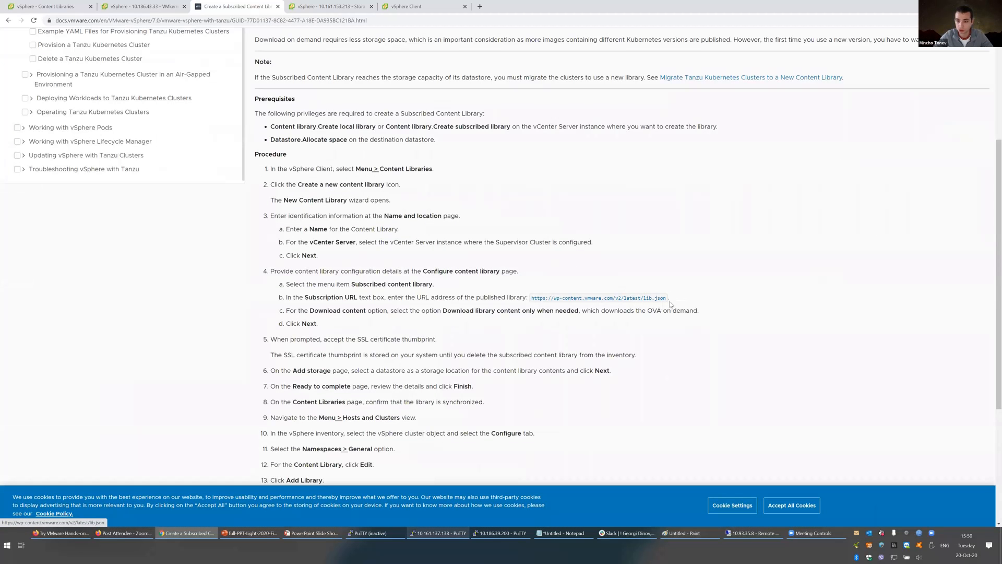
{"action": "left_click", "coordinate": [56, 7]}
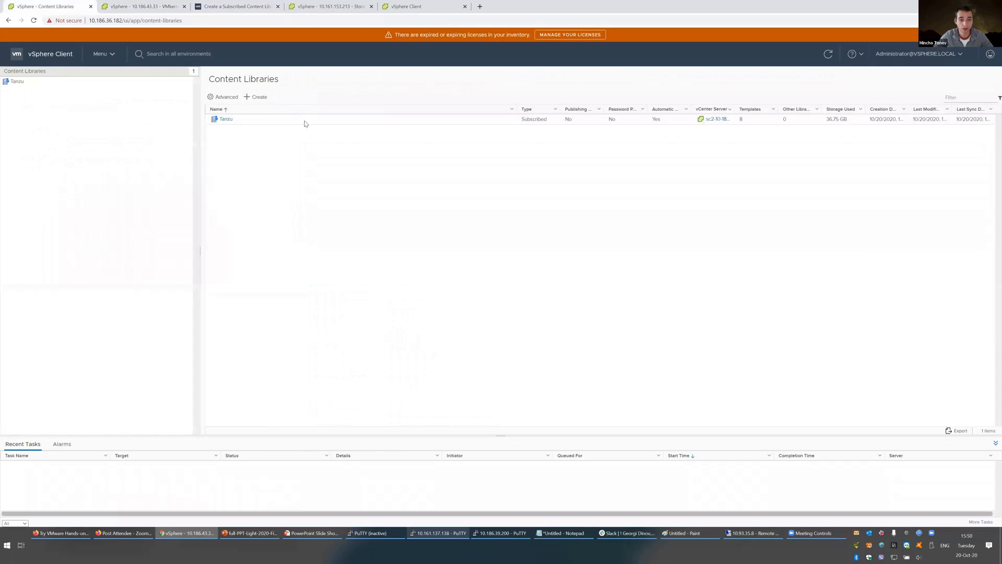
Step: Start a new subscribed content library named 'sad', then abandon it
{"action": "left_click", "coordinate": [257, 97]}
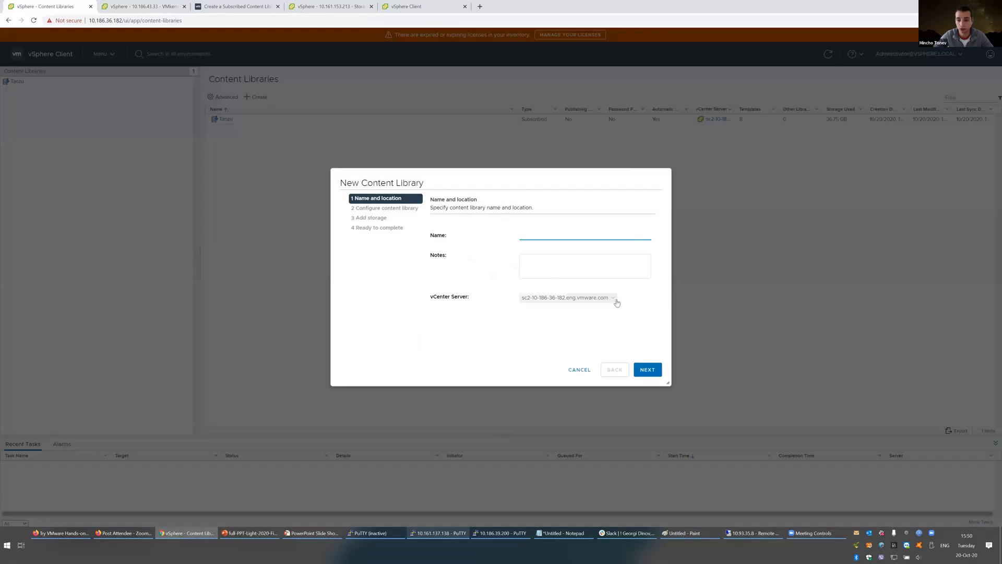
{"action": "type", "text": "sad"}
{"action": "key", "text": "Return"}
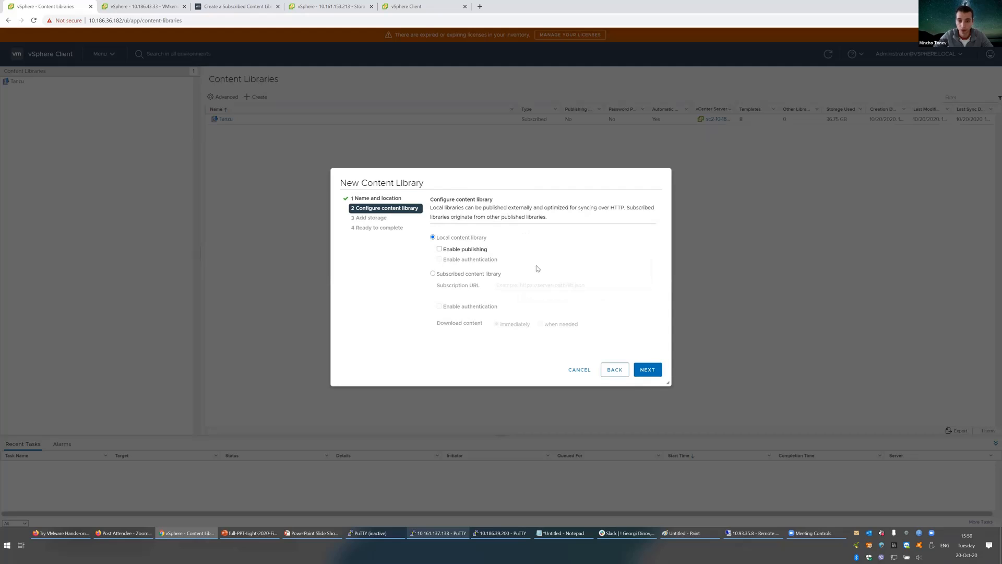
{"action": "left_click", "coordinate": [451, 276]}
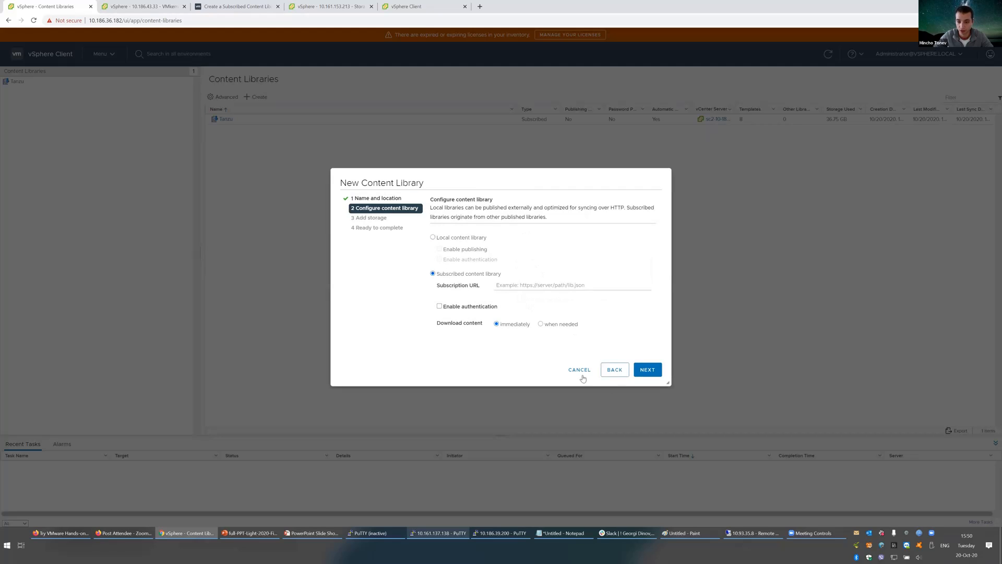
{"action": "key", "text": "Escape"}
Step: Review the Tanzu library's 8 OVF & OVA templates, then go to Workload Management
{"action": "left_click", "coordinate": [226, 119]}
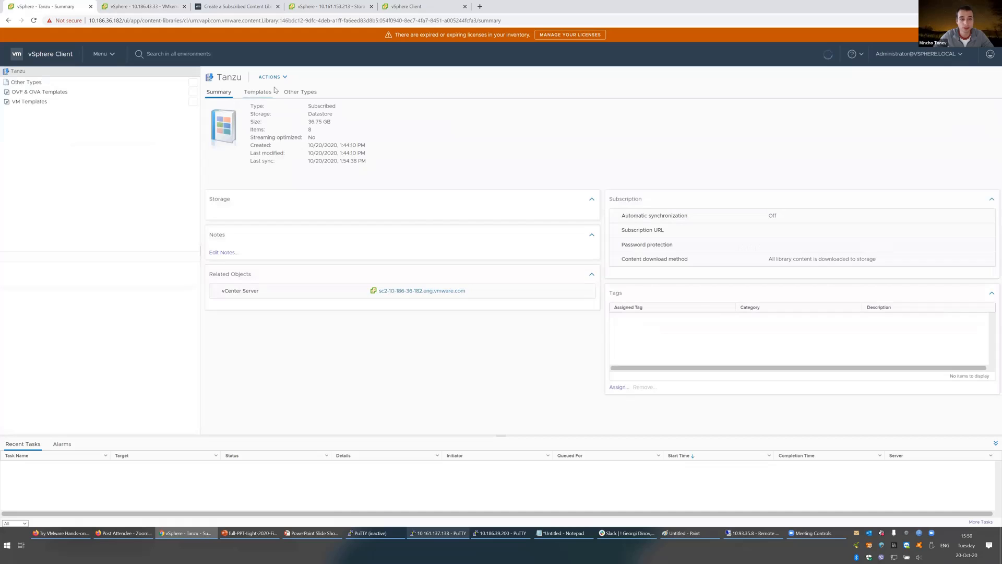
{"action": "left_click", "coordinate": [258, 92]}
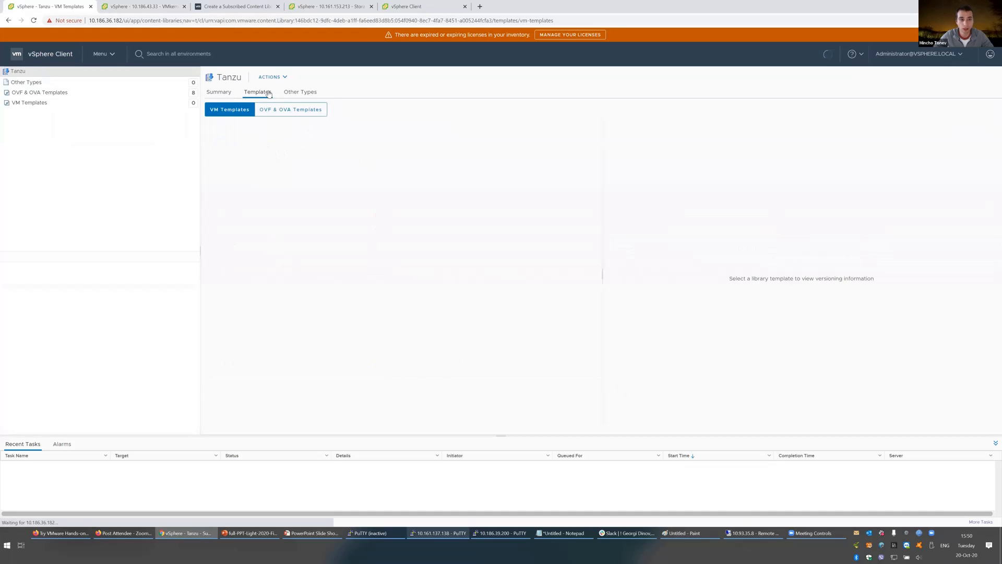
{"action": "left_click", "coordinate": [288, 110]}
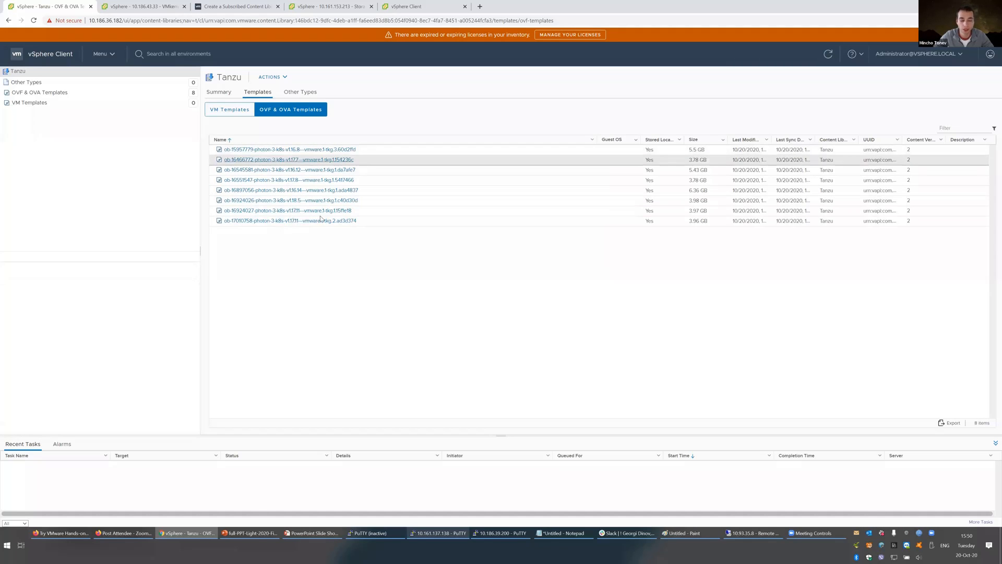
{"action": "left_click", "coordinate": [101, 56]}
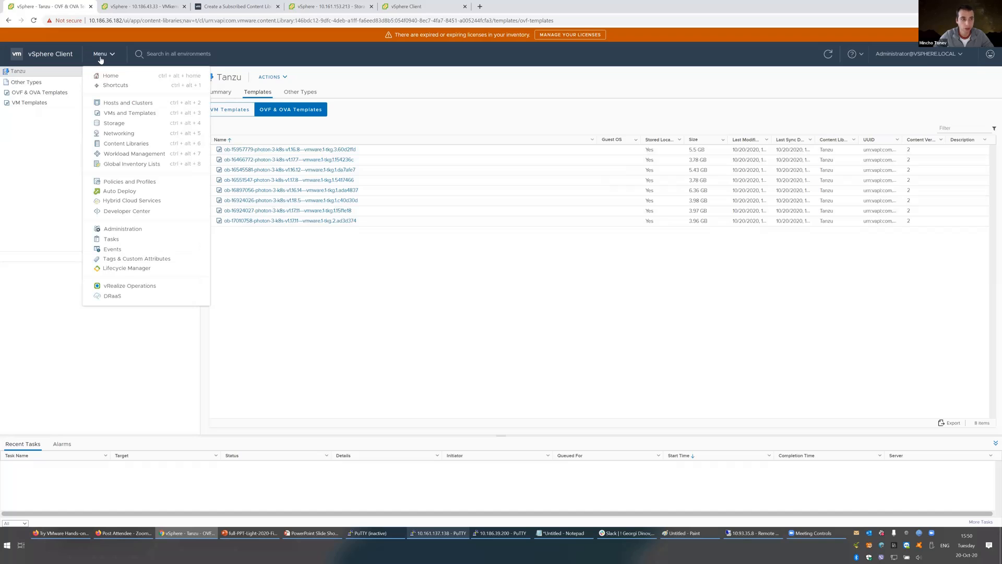
{"action": "left_click", "coordinate": [141, 156]}
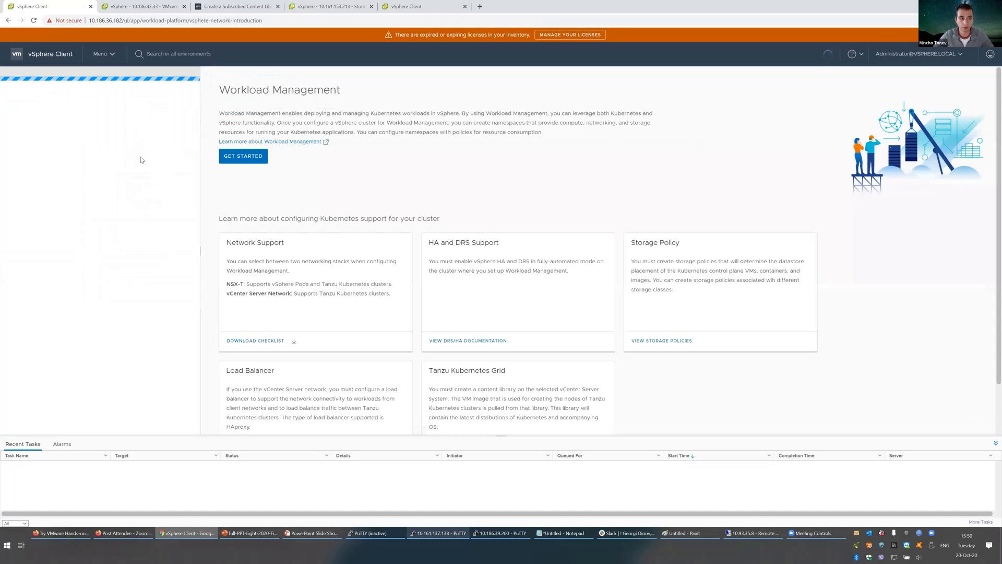
Step: Start the enable-cluster wizard on both vCenters and compare NSX-T with vCenter Server Network availability
{"action": "left_click", "coordinate": [250, 157]}
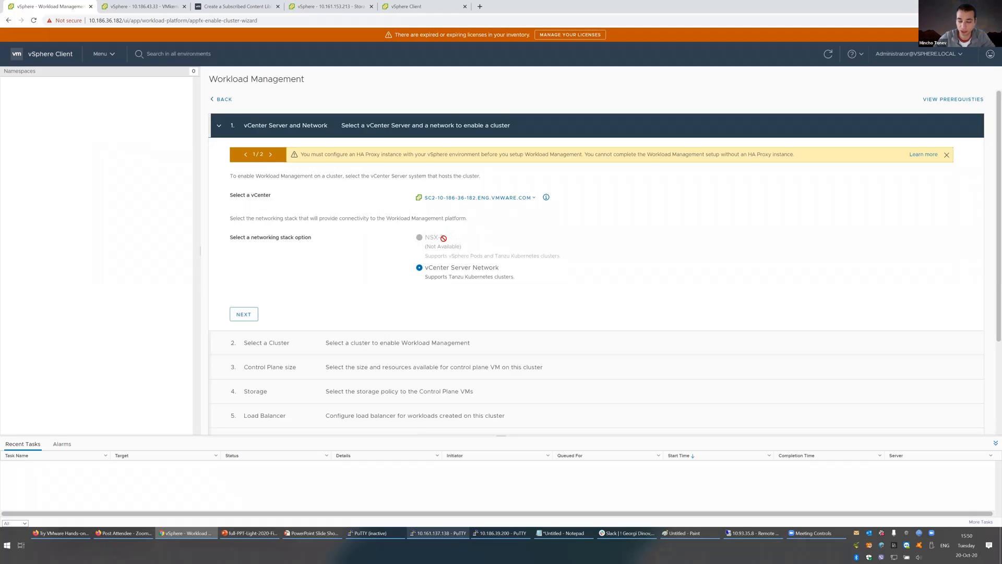
{"action": "triple_click", "coordinate": [419, 238]}
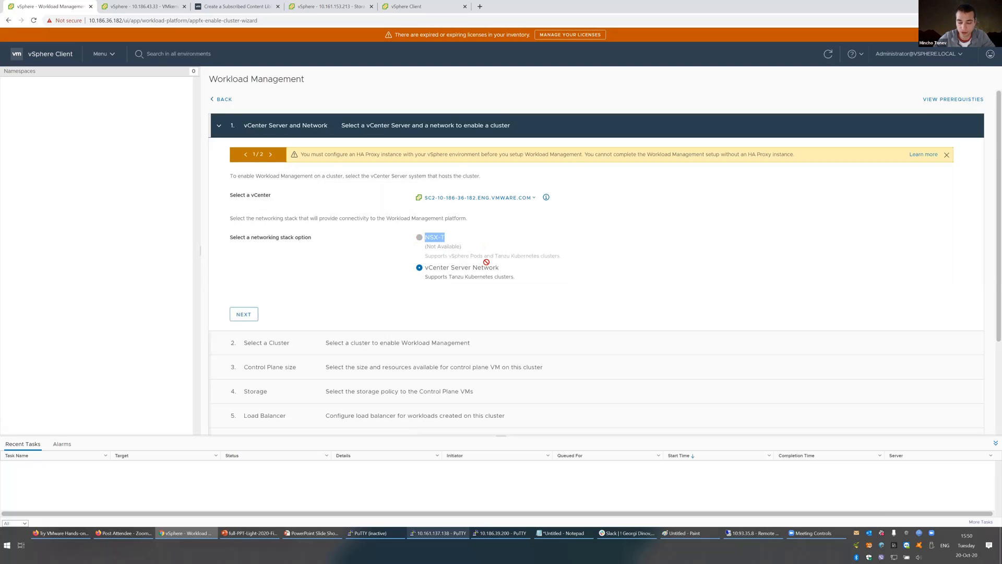
{"action": "left_click", "coordinate": [432, 7]}
{"action": "left_click", "coordinate": [243, 156]}
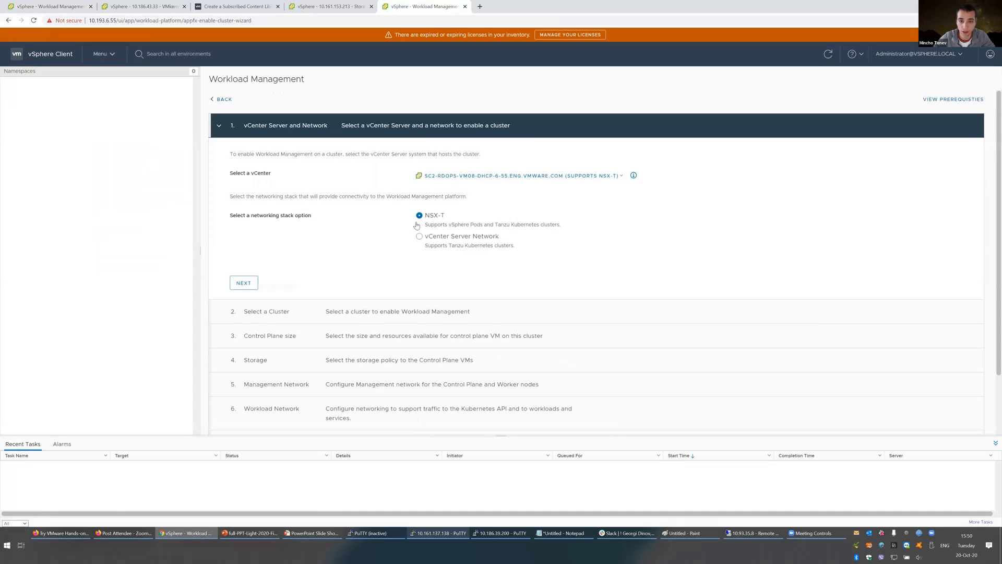
{"action": "left_click", "coordinate": [431, 238]}
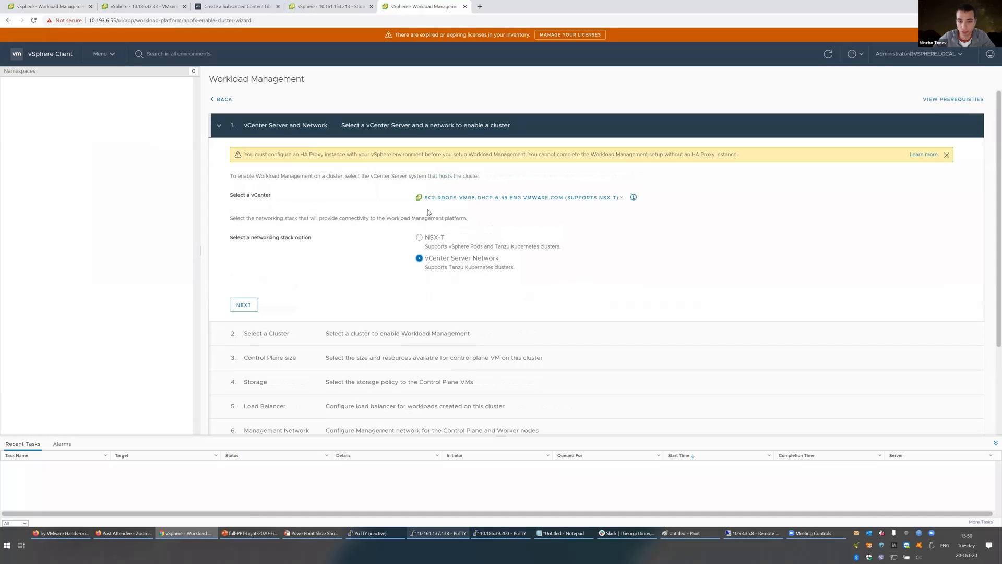
{"action": "left_click", "coordinate": [427, 238]}
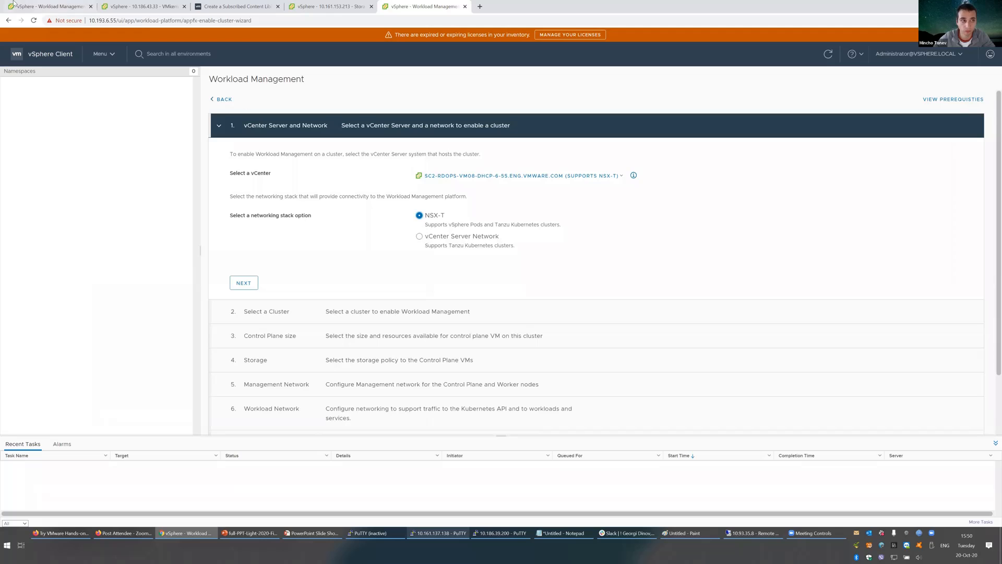
{"action": "left_click", "coordinate": [16, 6]}
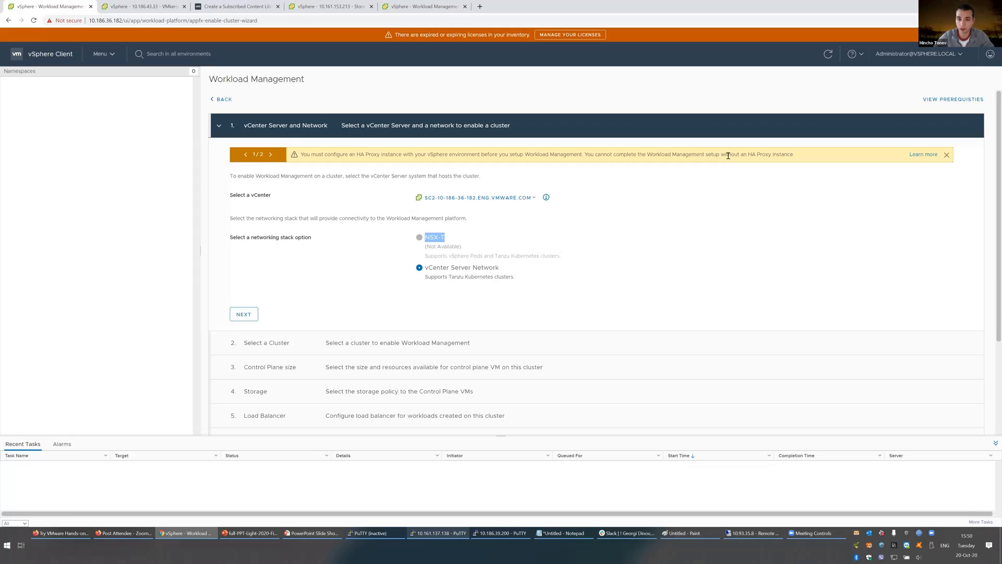
Step: Review the HA Proxy and NSX-T detection alerts, then continue with vCenter Server Network
{"action": "left_click_drag", "start_coordinate": [755, 155], "coordinate": [773, 155]}
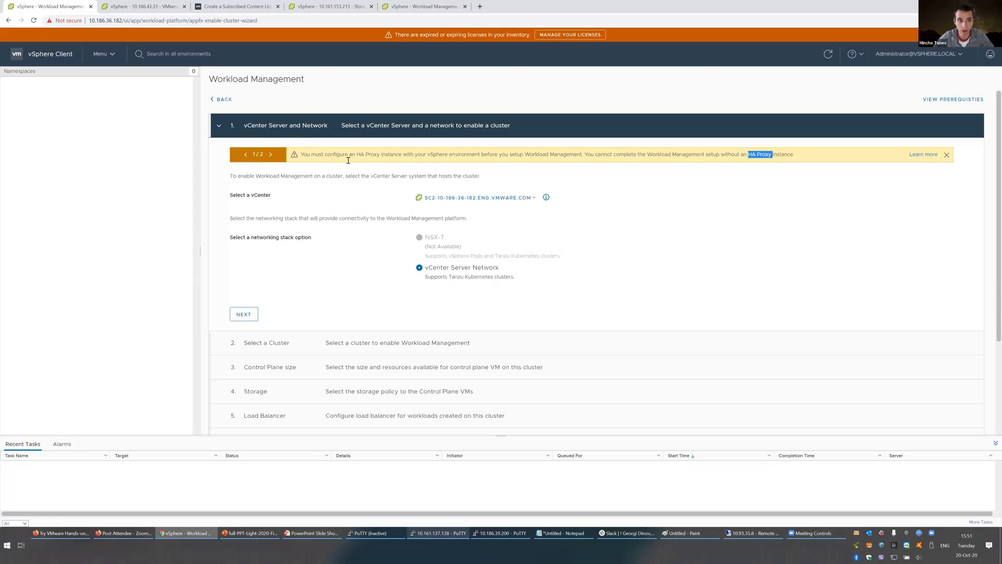
{"action": "left_click", "coordinate": [946, 155]}
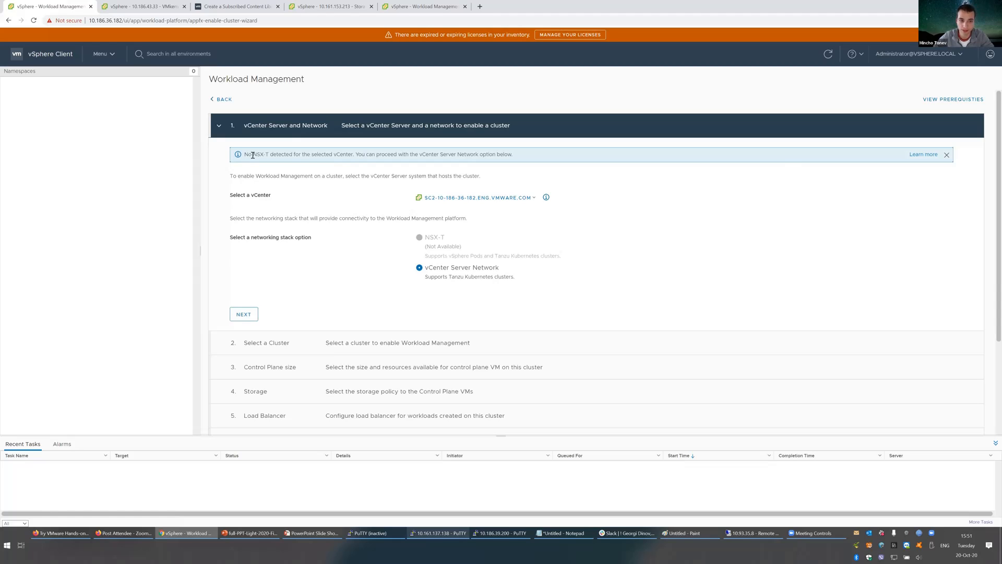
{"action": "left_click_drag", "start_coordinate": [253, 155], "coordinate": [264, 154]}
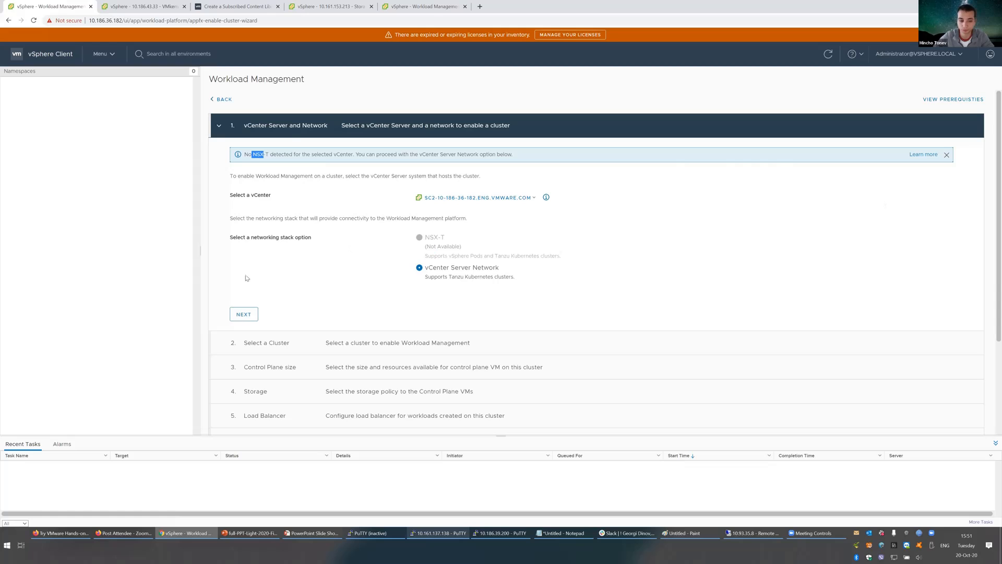
{"action": "left_click", "coordinate": [244, 315]}
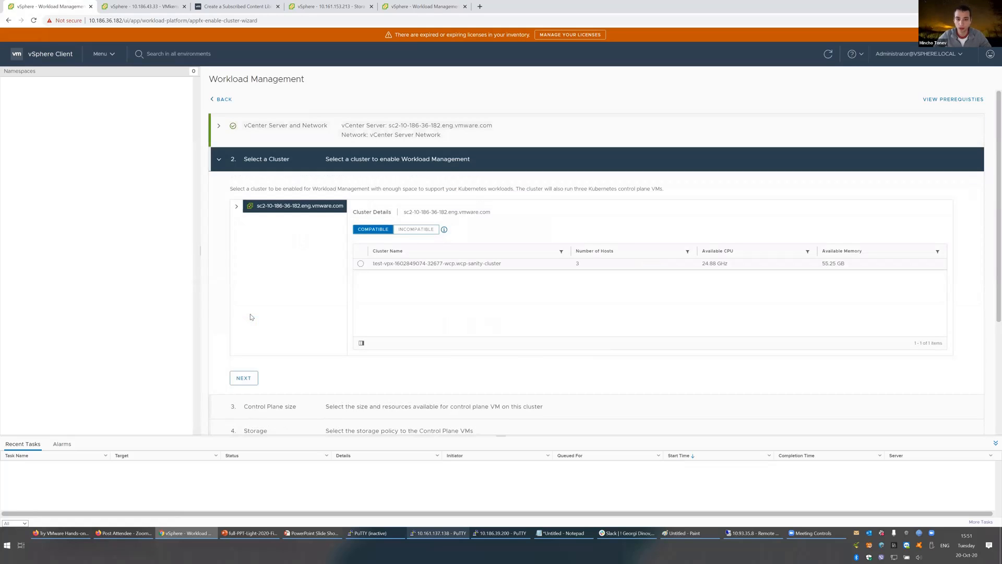
{"action": "left_click", "coordinate": [406, 230]}
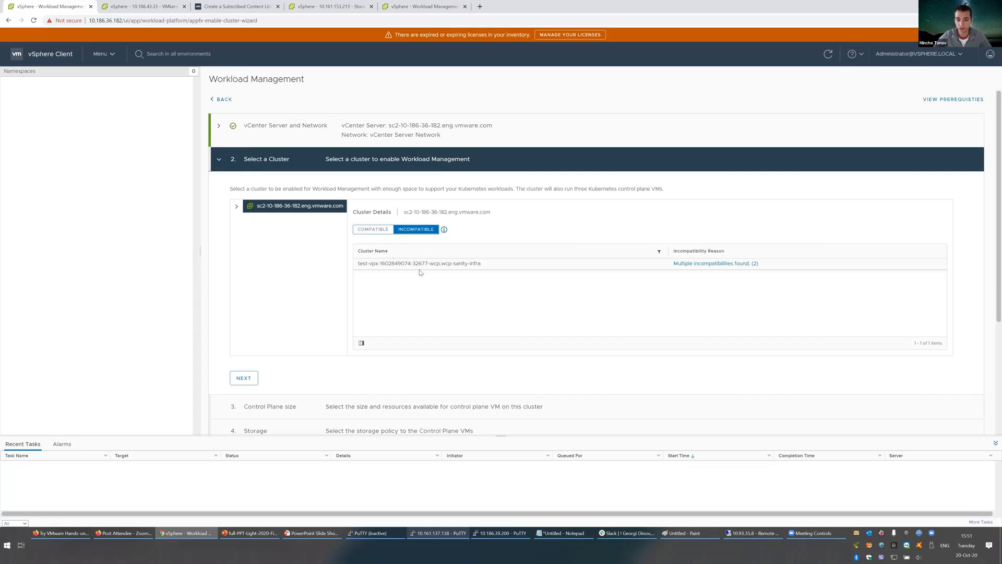
{"action": "left_click", "coordinate": [718, 264]}
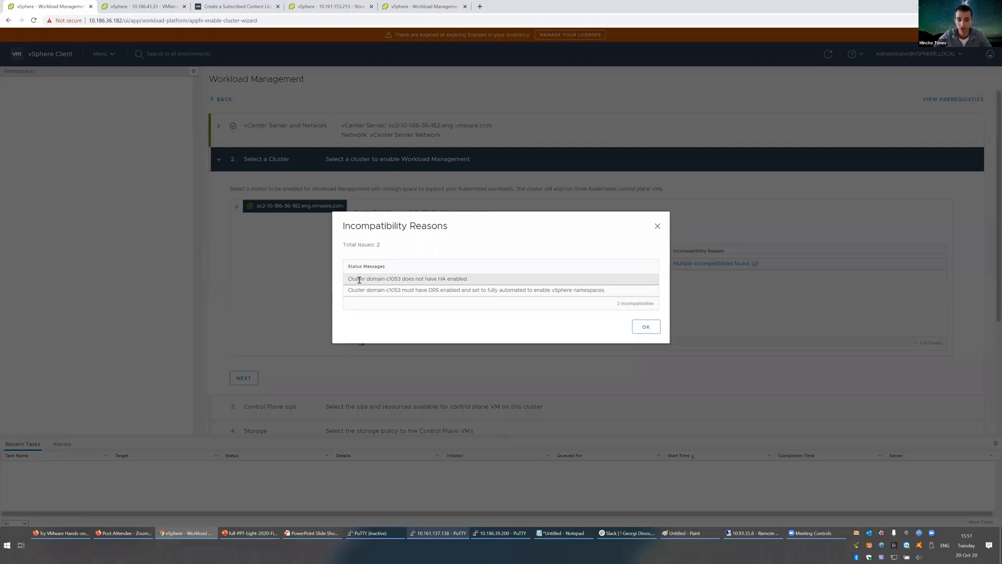
{"action": "left_click_drag", "start_coordinate": [437, 280], "coordinate": [352, 280]}
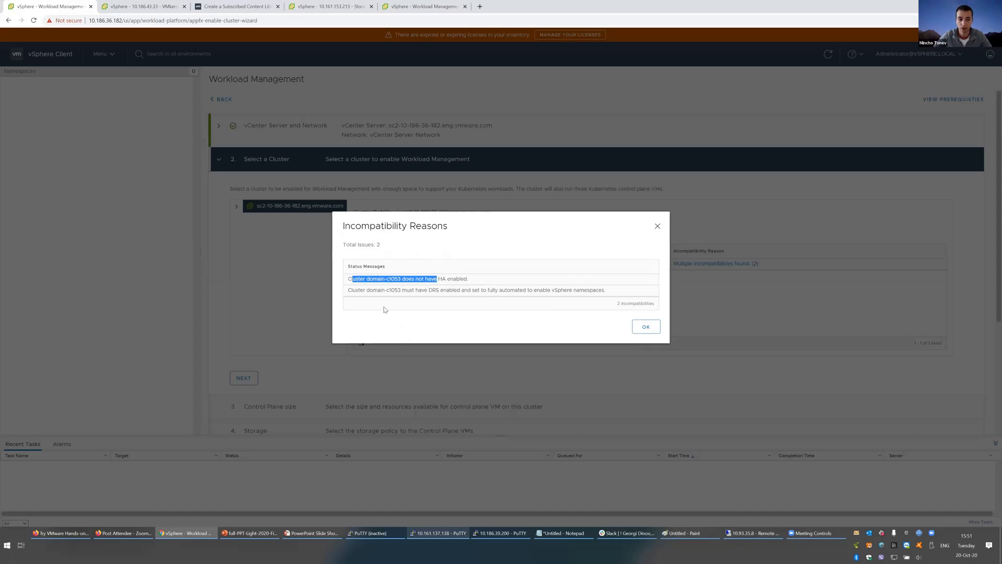
{"action": "triple_click", "coordinate": [365, 279]}
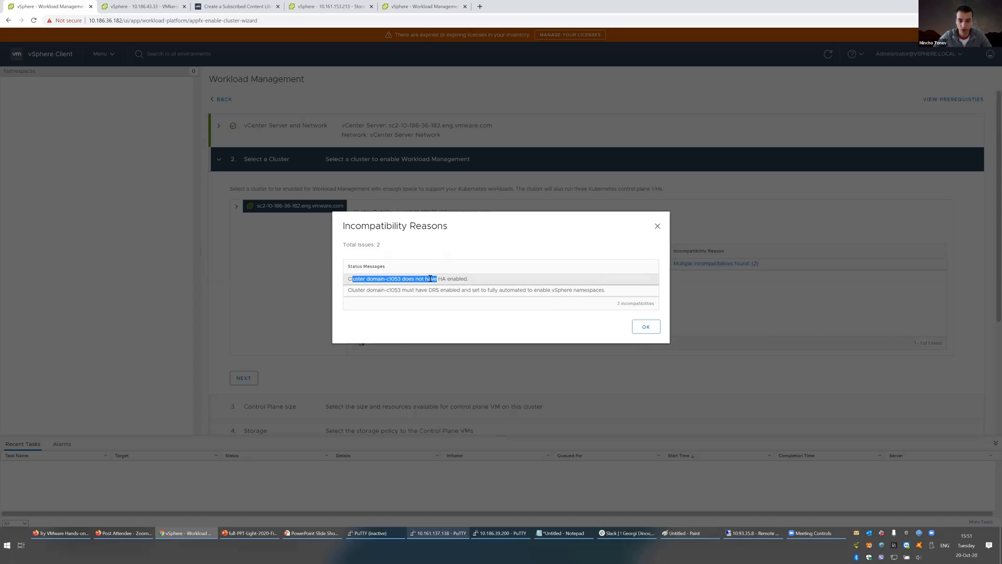
{"action": "left_click", "coordinate": [328, 280]}
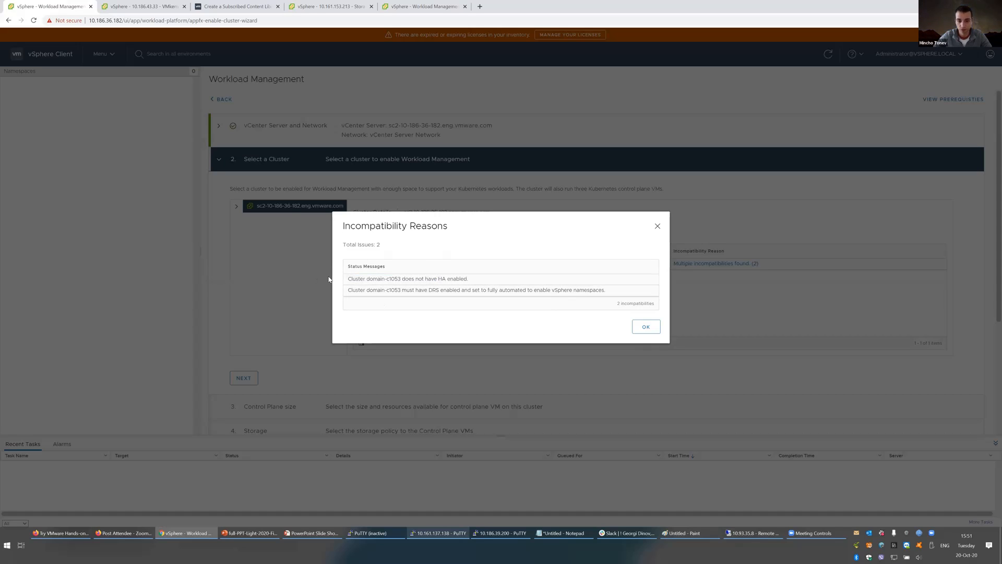
{"action": "left_click", "coordinate": [128, 8]}
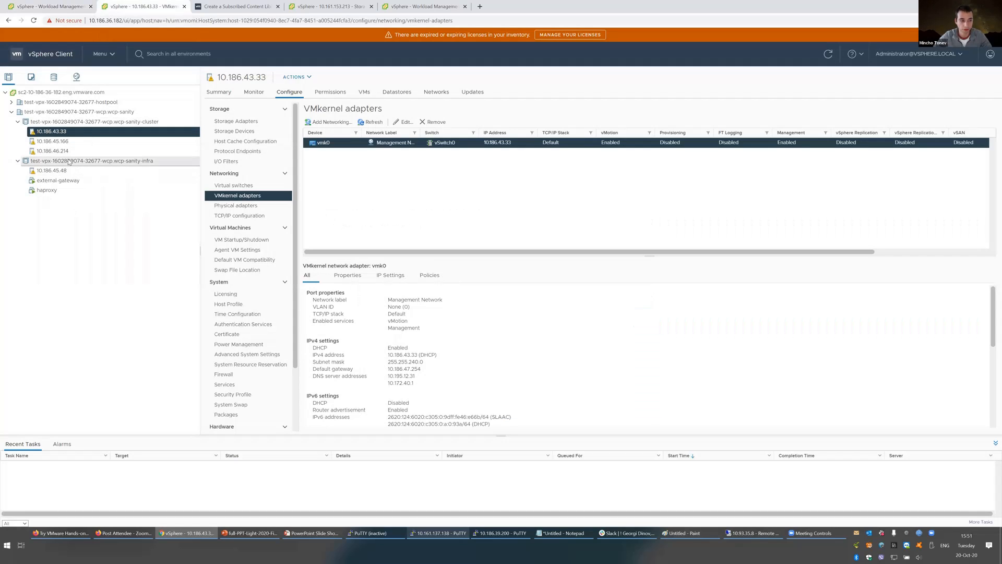
{"action": "left_click", "coordinate": [37, 5]}
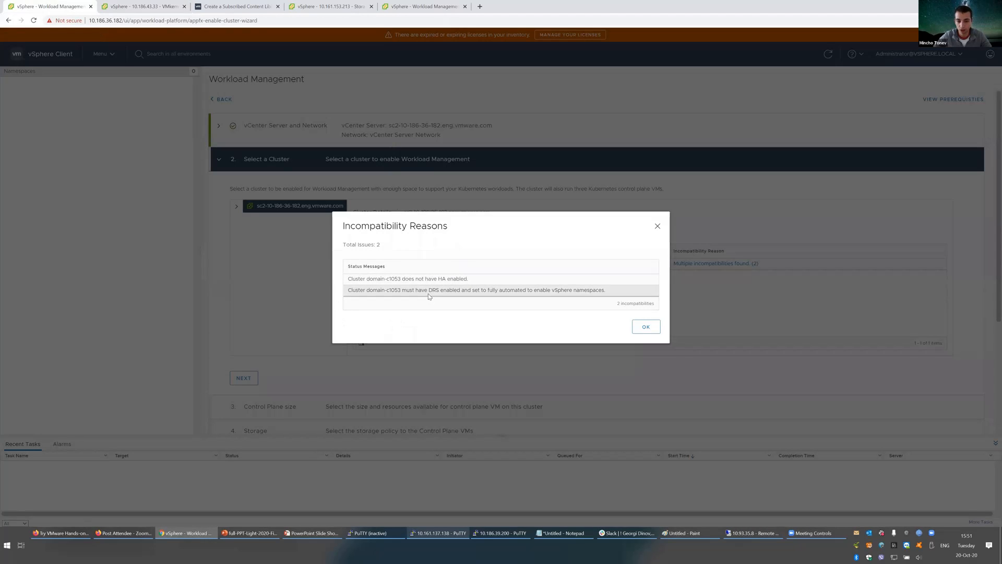
{"action": "left_click", "coordinate": [642, 332]}
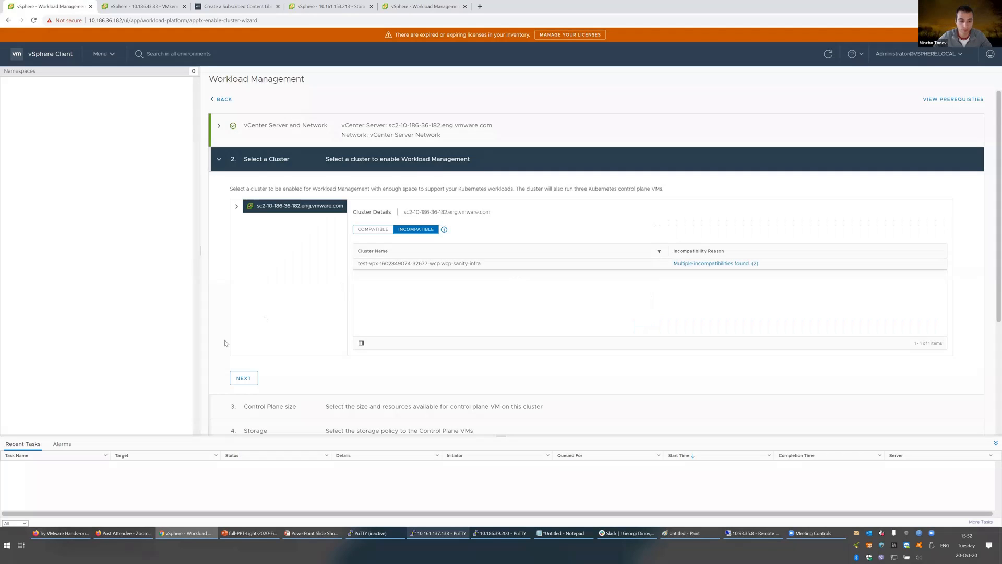
{"action": "left_click", "coordinate": [378, 230]}
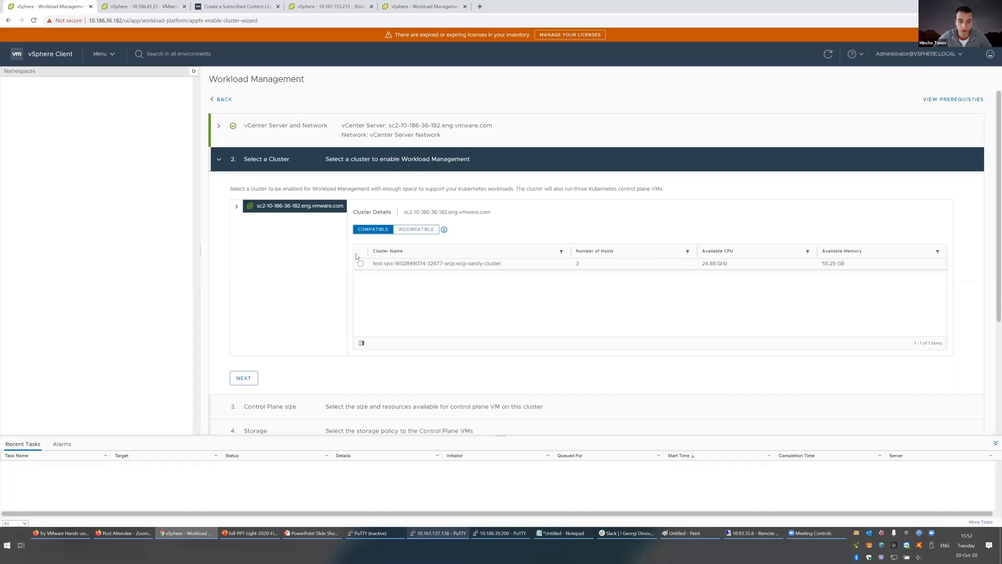
{"action": "left_click", "coordinate": [360, 264]}
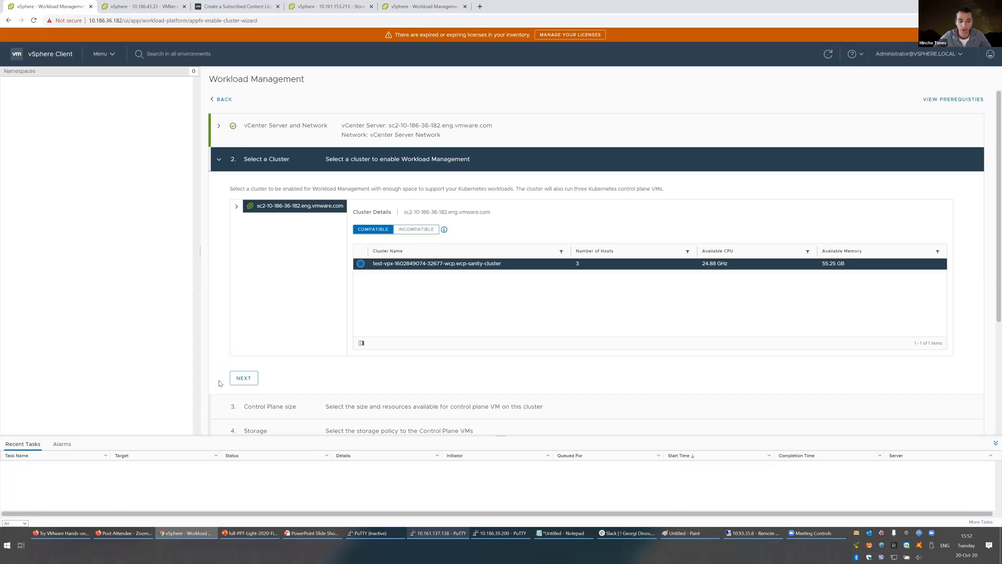
{"action": "left_click", "coordinate": [248, 377]}
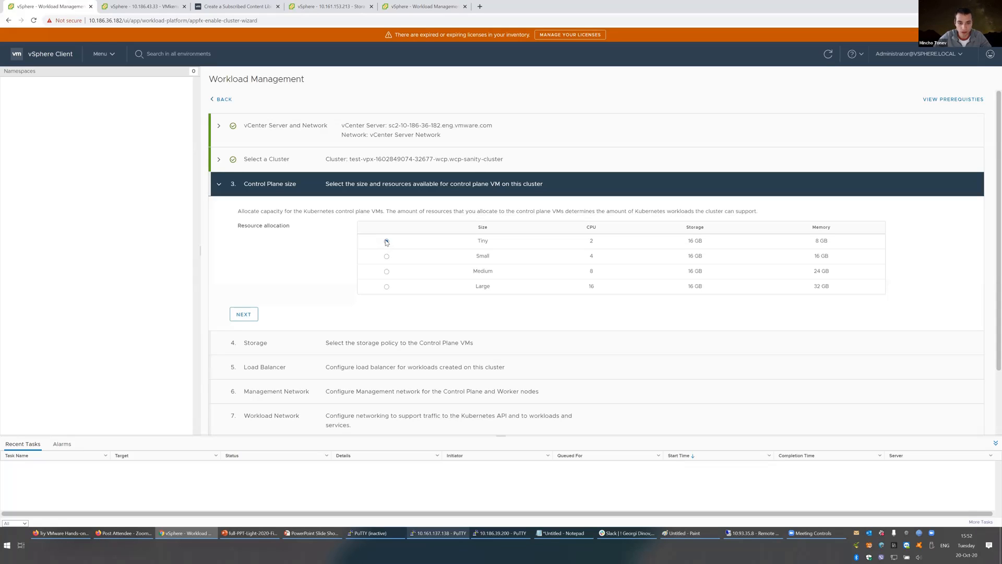
Step: Accept the Tiny control plane size and assign wcp_policy, backed by datastore nfs0-1, to control plane nodes
{"action": "left_click", "coordinate": [248, 316]}
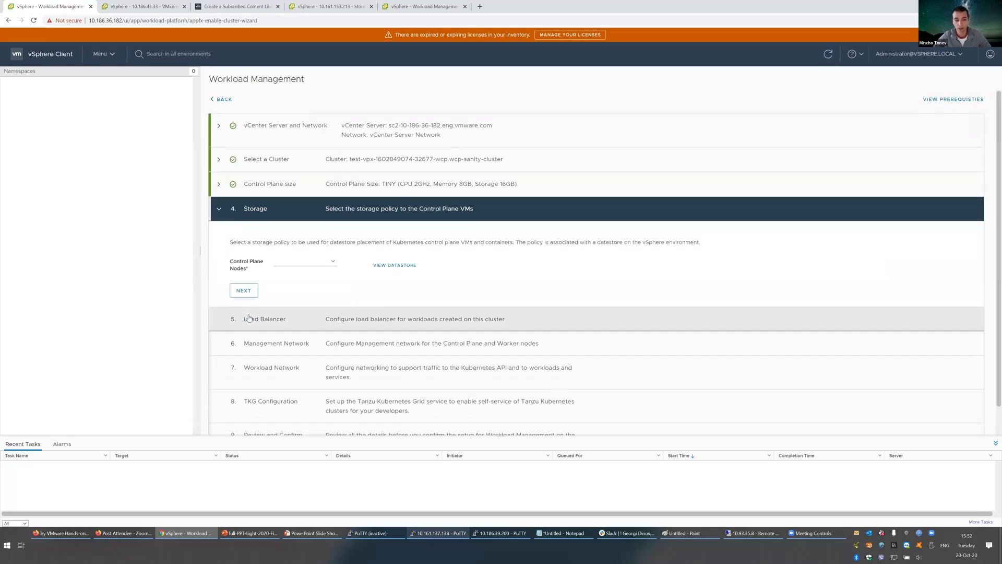
{"action": "left_click", "coordinate": [300, 262]}
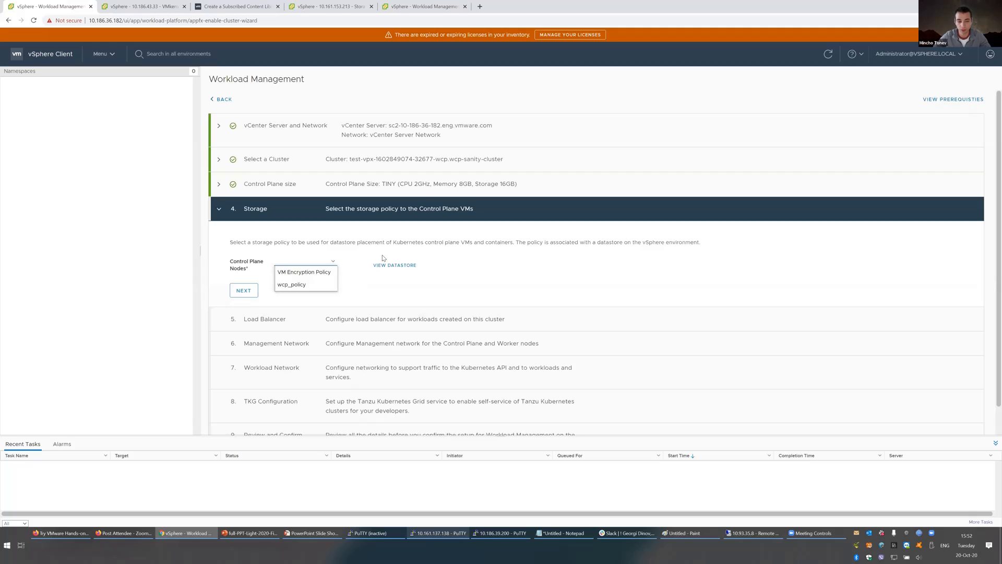
{"action": "left_click", "coordinate": [334, 287]}
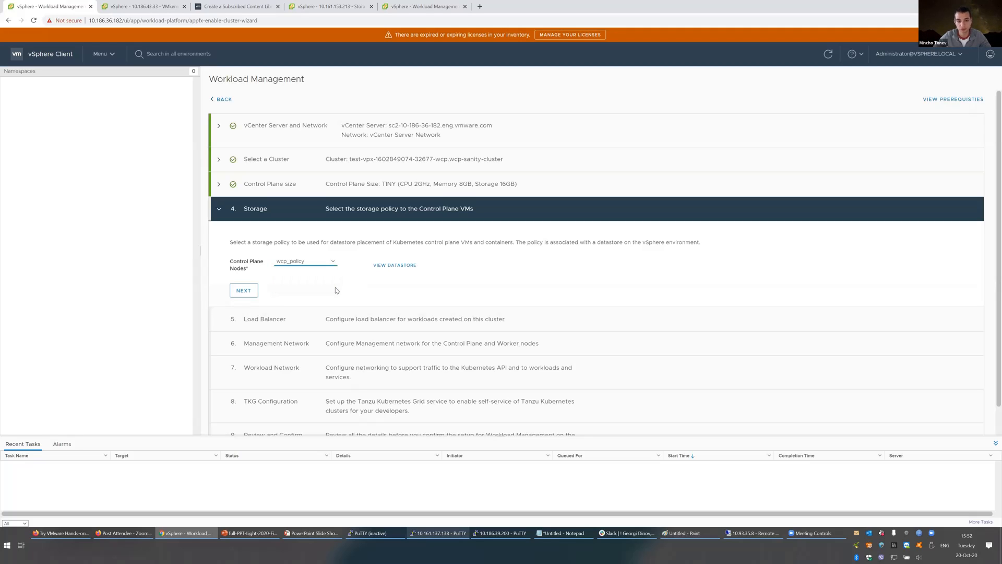
{"action": "left_click", "coordinate": [409, 265]}
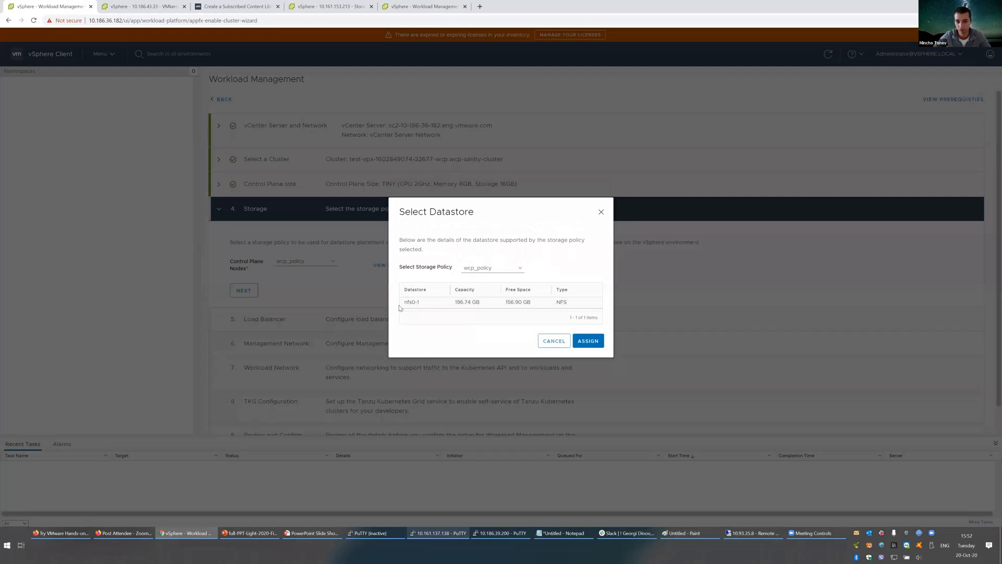
{"action": "left_click_drag", "start_coordinate": [403, 303], "coordinate": [458, 303]}
{"action": "left_click", "coordinate": [549, 338]}
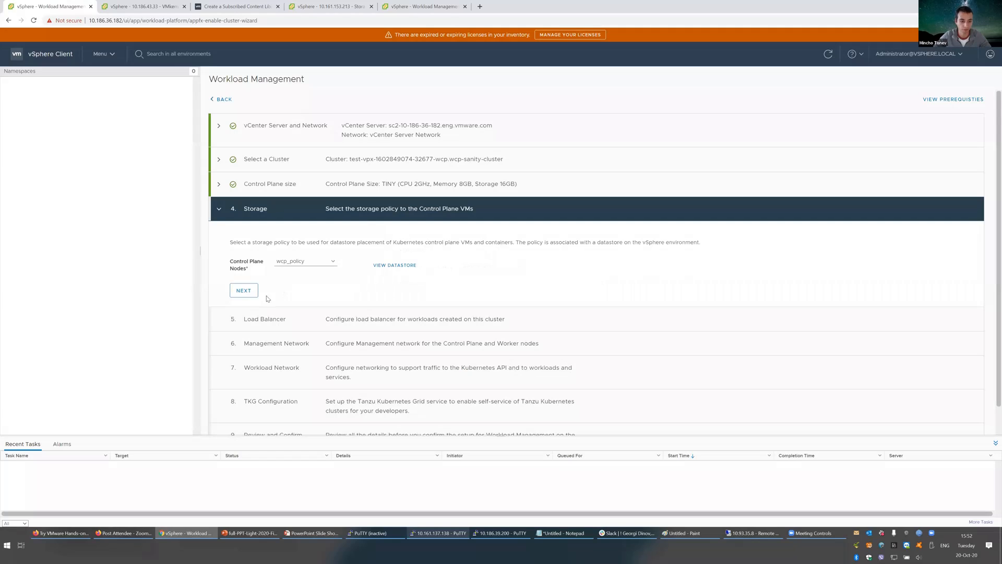
{"action": "left_click", "coordinate": [243, 290]}
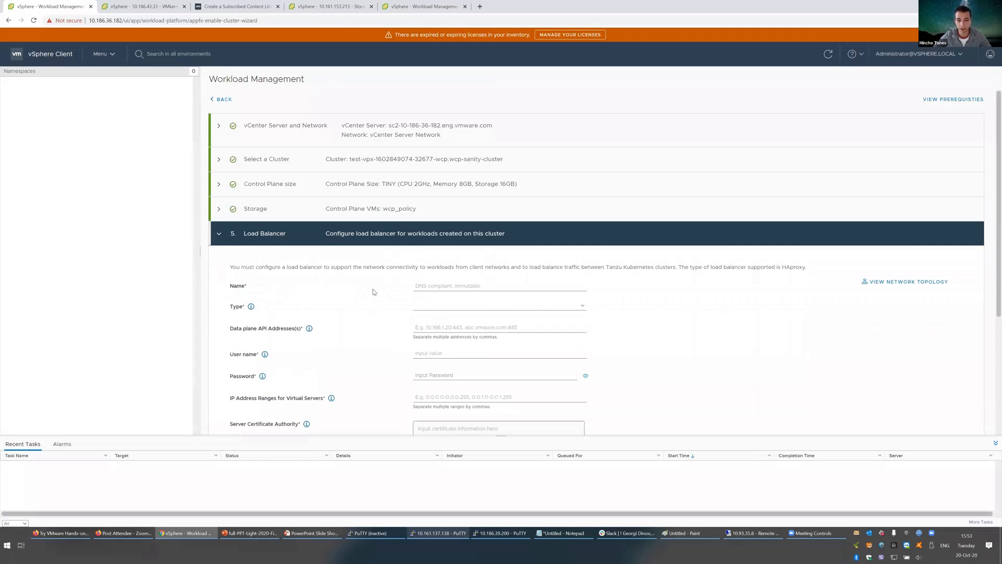
{"action": "scroll", "coordinate": [367, 269], "scroll_direction": "down", "scroll_amount": 2}
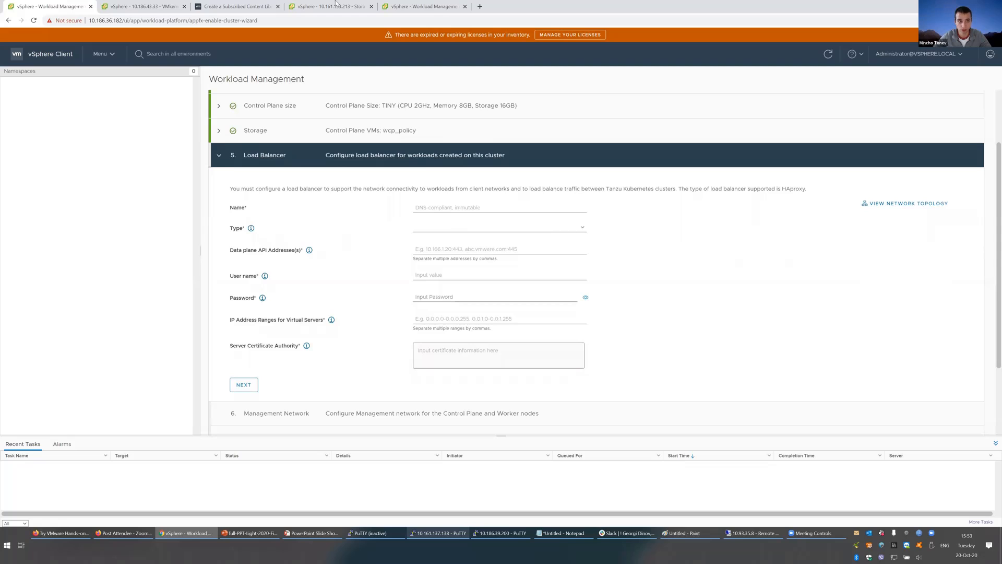
Step: Copy the haproxy VM's IP address 10.186.39.200 from its summary page
{"action": "left_click", "coordinate": [145, 7]}
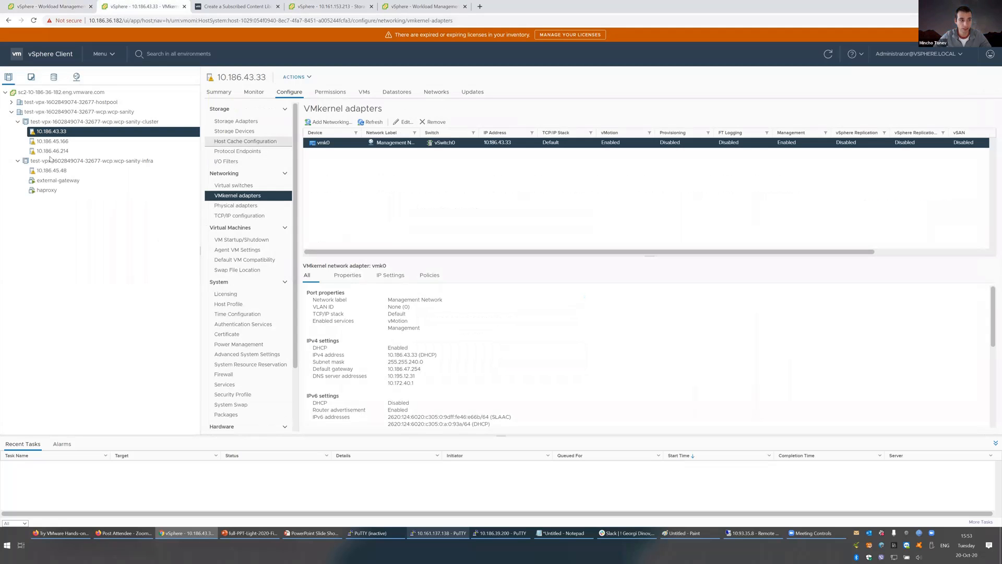
{"action": "left_click", "coordinate": [50, 189]}
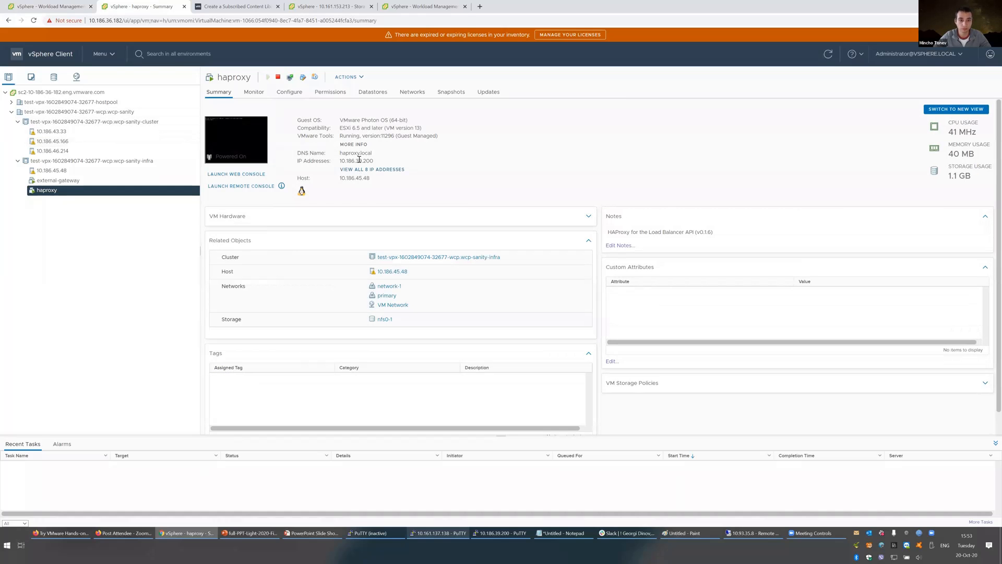
{"action": "left_click_drag", "start_coordinate": [375, 163], "coordinate": [341, 162]}
{"action": "key", "text": "ctrl+c"}
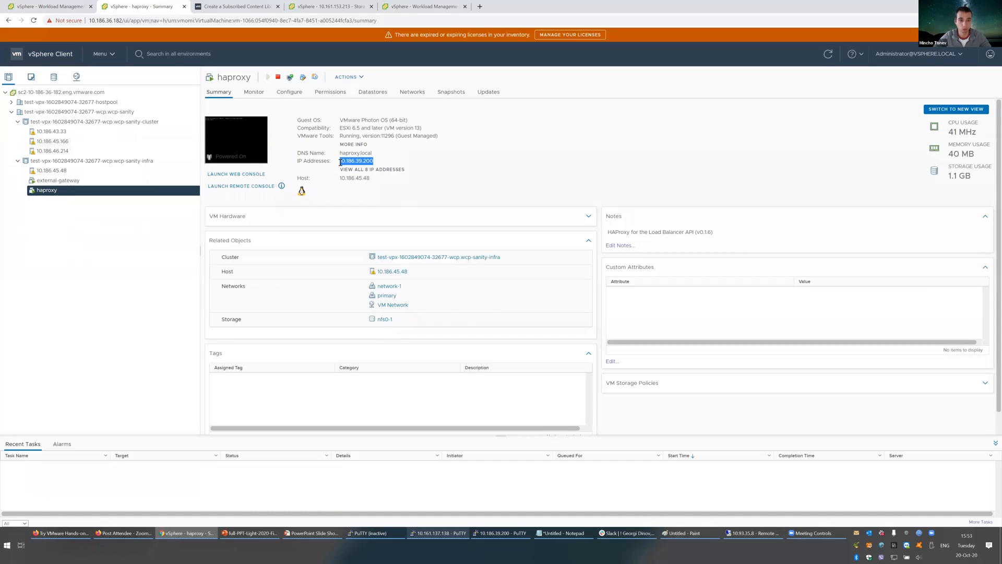
{"action": "left_click", "coordinate": [50, 5]}
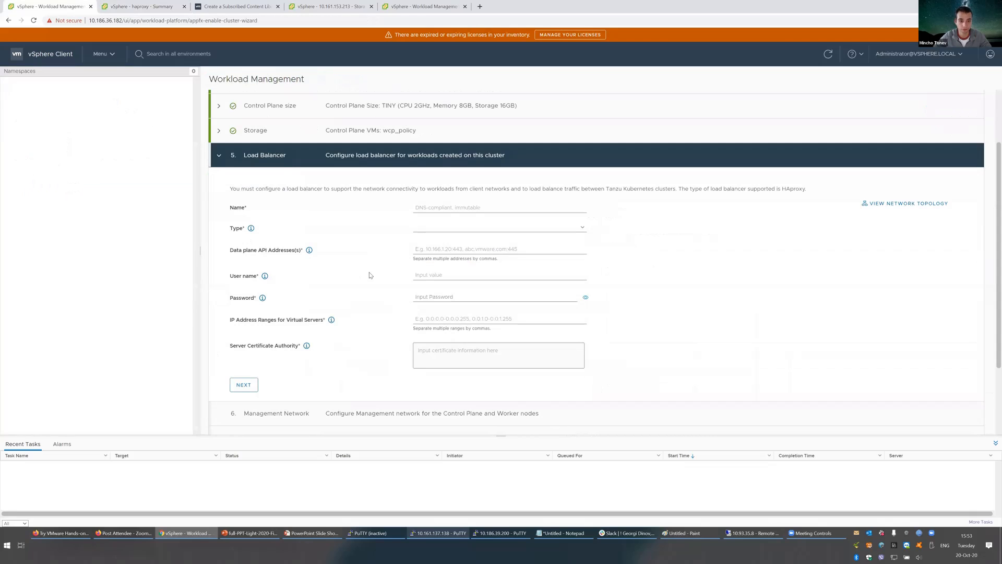
Step: Name the load balancer haproxy and set its type to HA Proxy
{"action": "left_click", "coordinate": [434, 207]}
{"action": "type", "text": "ha"}
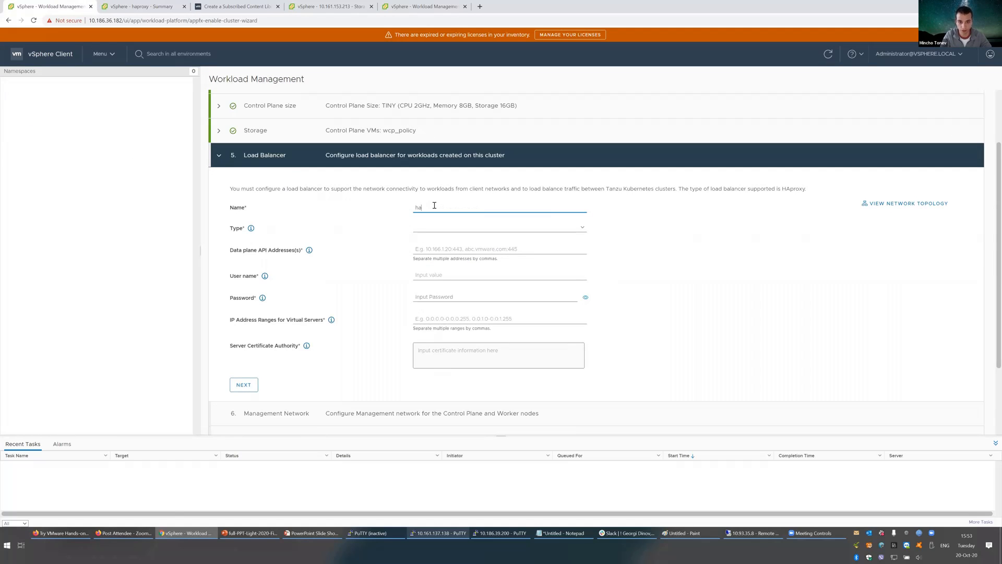
{"action": "type", "text": "proxy"}
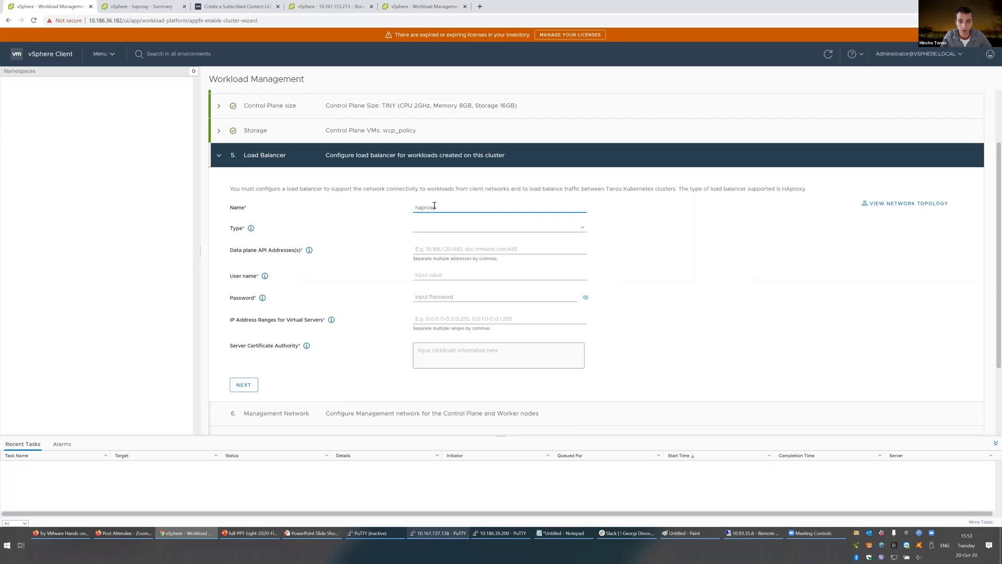
{"action": "left_click", "coordinate": [496, 228]}
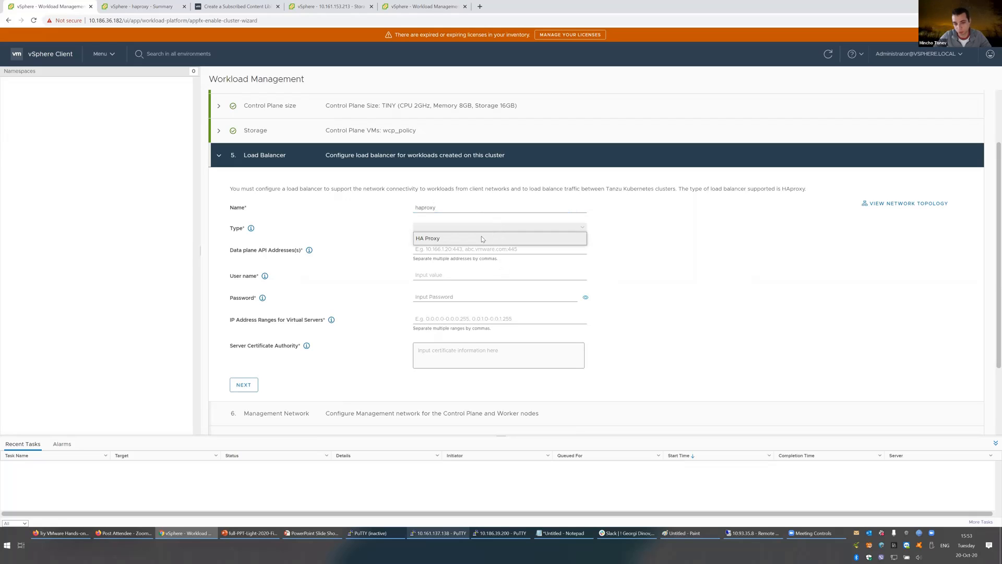
{"action": "left_click", "coordinate": [461, 238]}
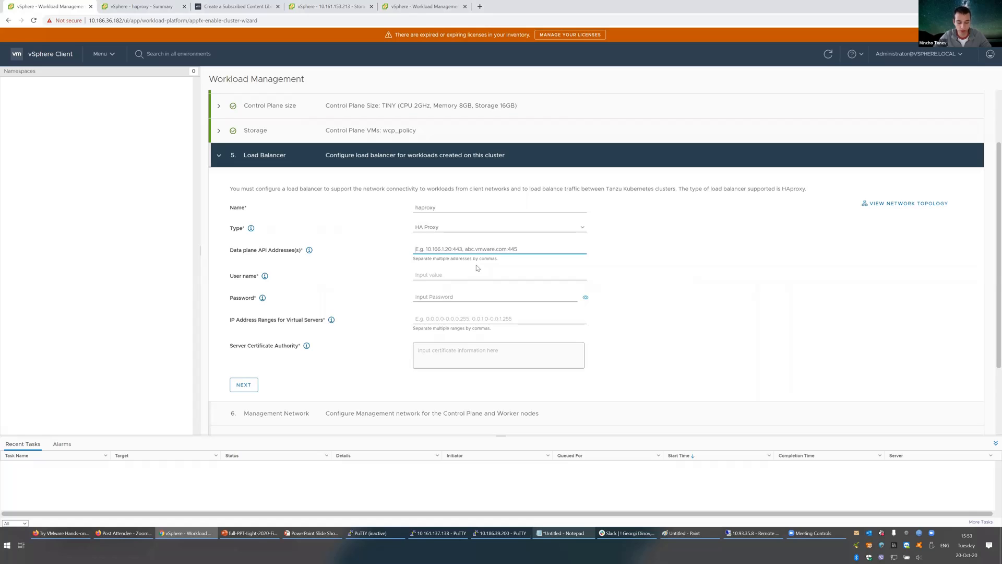
Step: Set the data plane API address to 10.186.39.200:5556 with user name root and its password
{"action": "key", "text": "ctrl+v"}
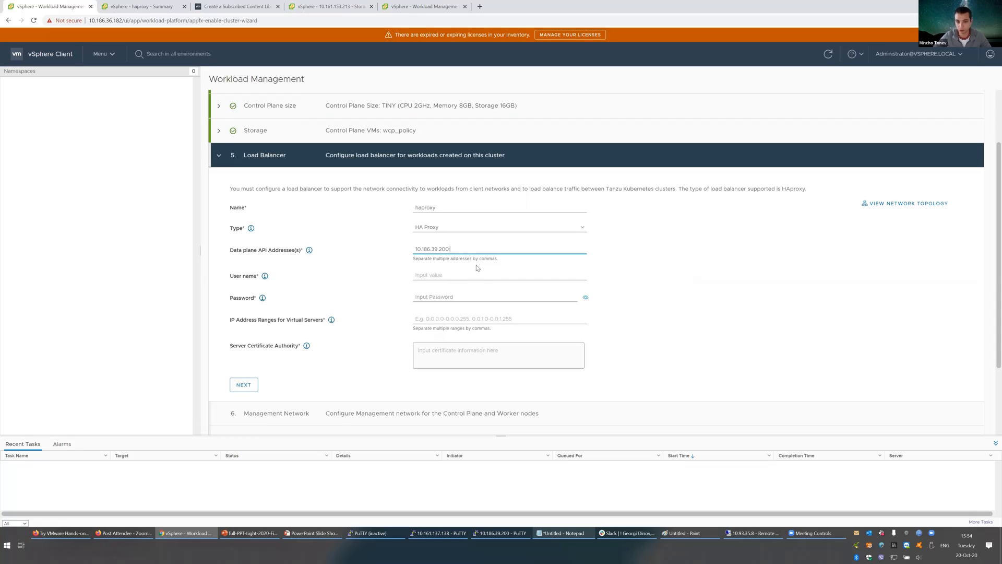
{"action": "type", "text": ":5556"}
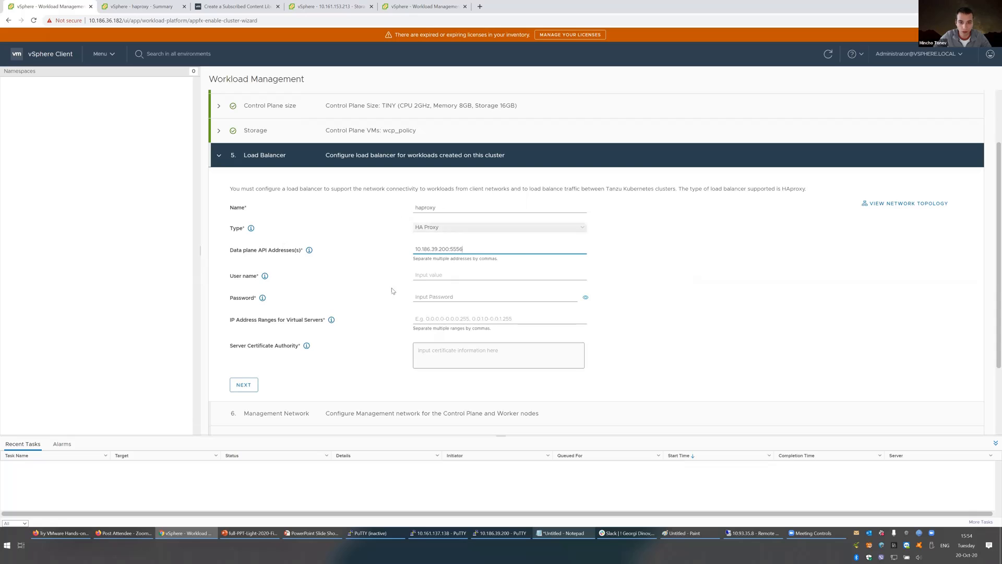
{"action": "left_click", "coordinate": [428, 275]}
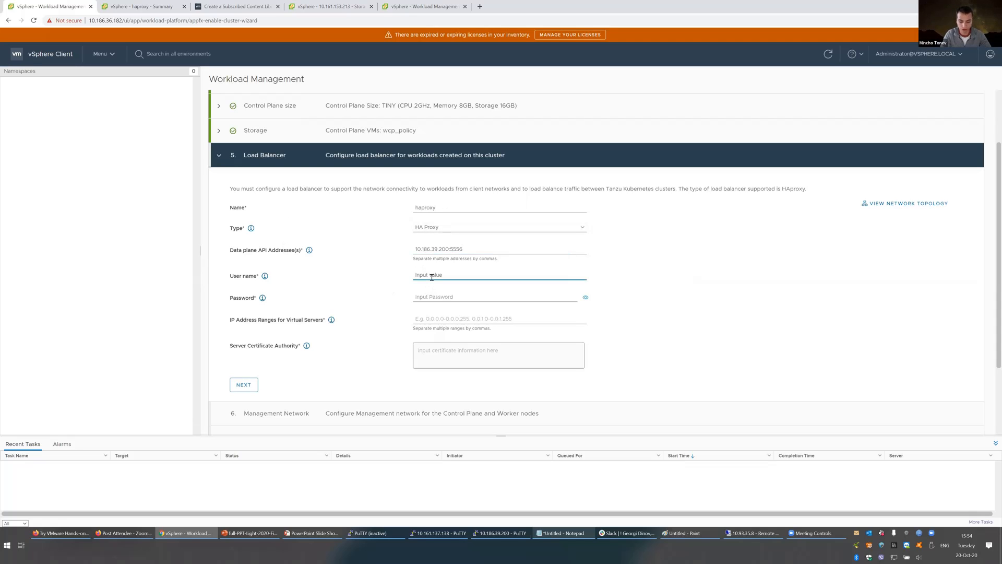
{"action": "type", "text": "root"}
{"action": "key", "text": "Tab"}
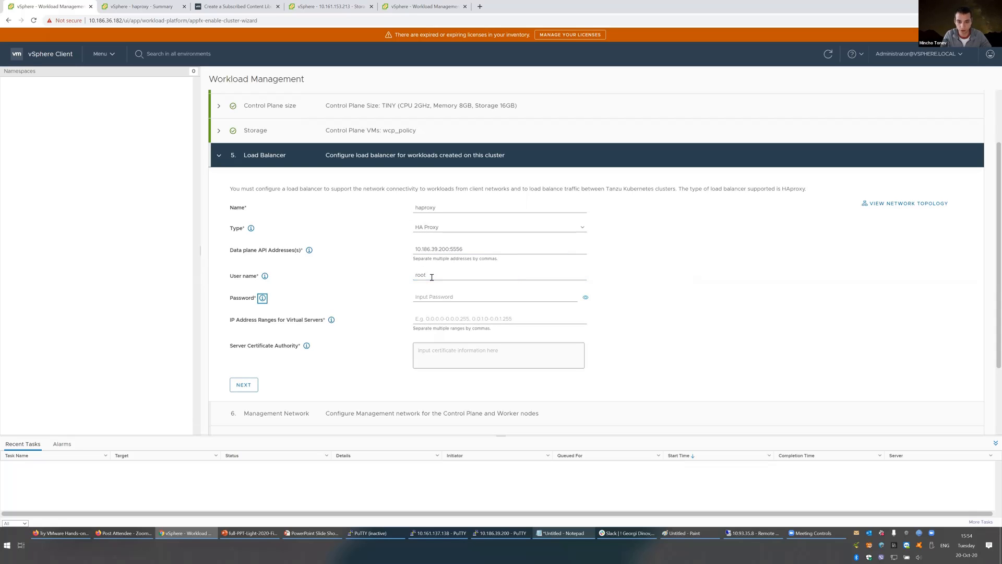
{"action": "key", "text": "Tab"}
{"action": "type", "text": "•"}
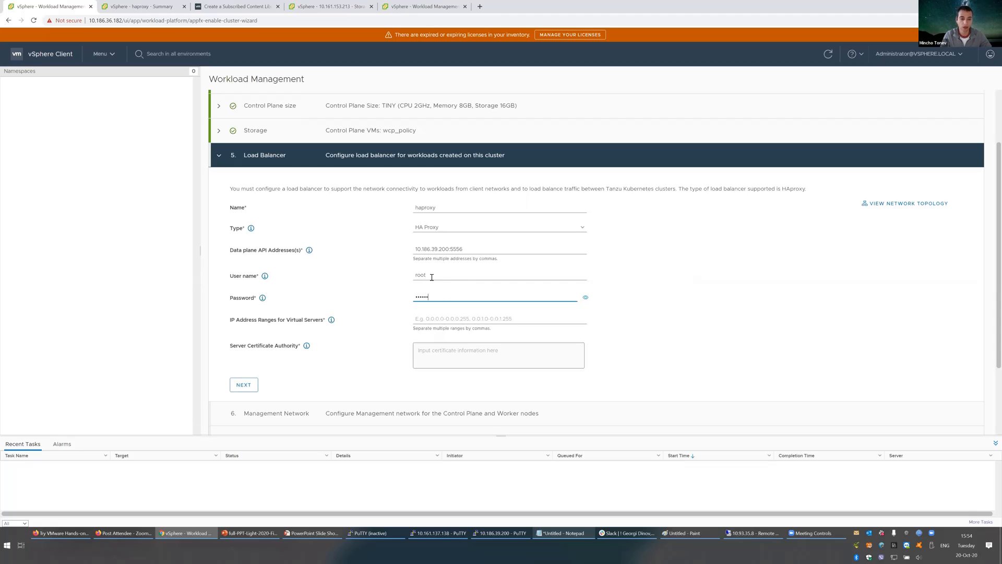
{"action": "left_click", "coordinate": [431, 321]}
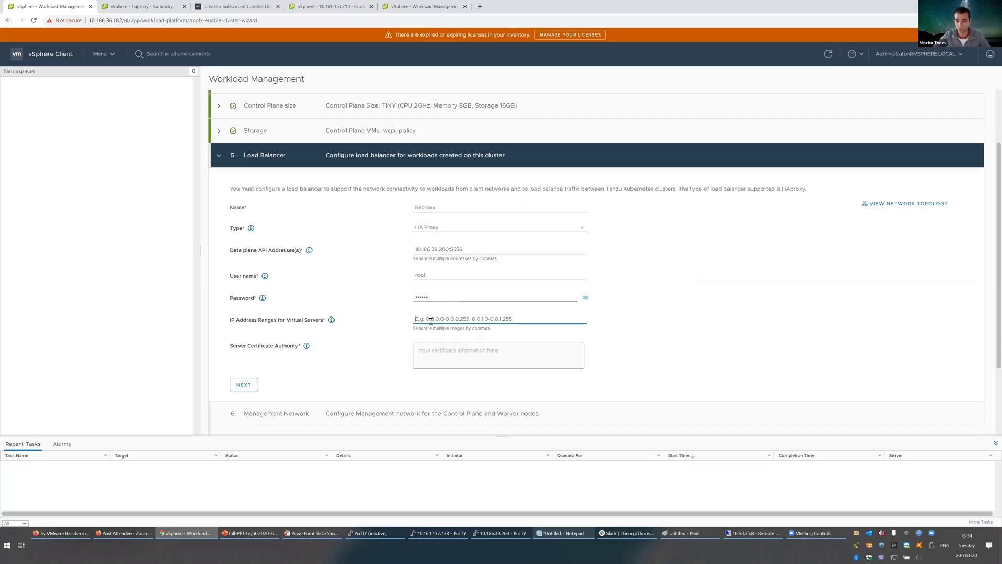
{"action": "left_click", "coordinate": [307, 533]}
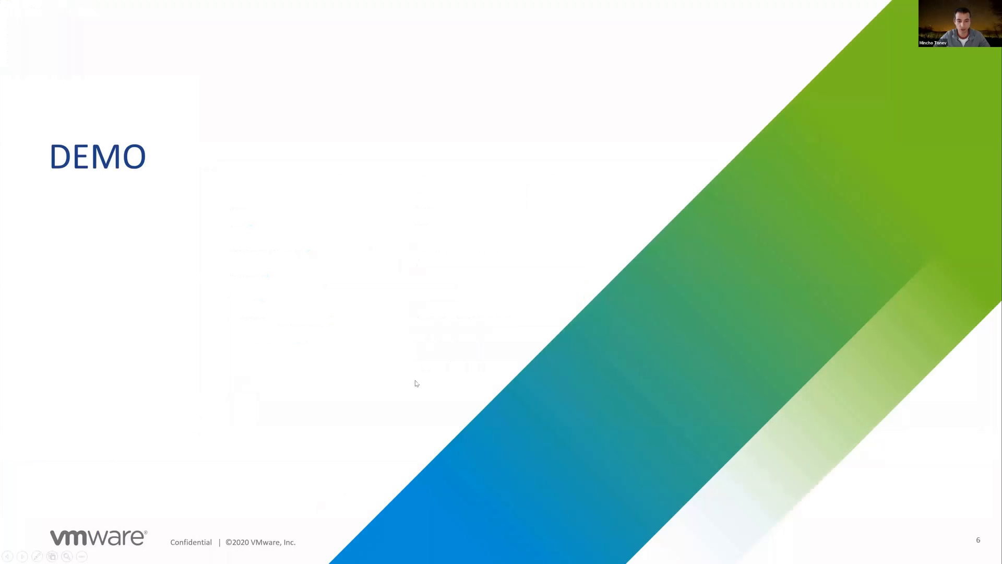
Step: Copy the frontend range 192.168.0.1 - 192.168.0.254 from PowerPoint slide 5 and return to vSphere
{"action": "key", "text": "Escape"}
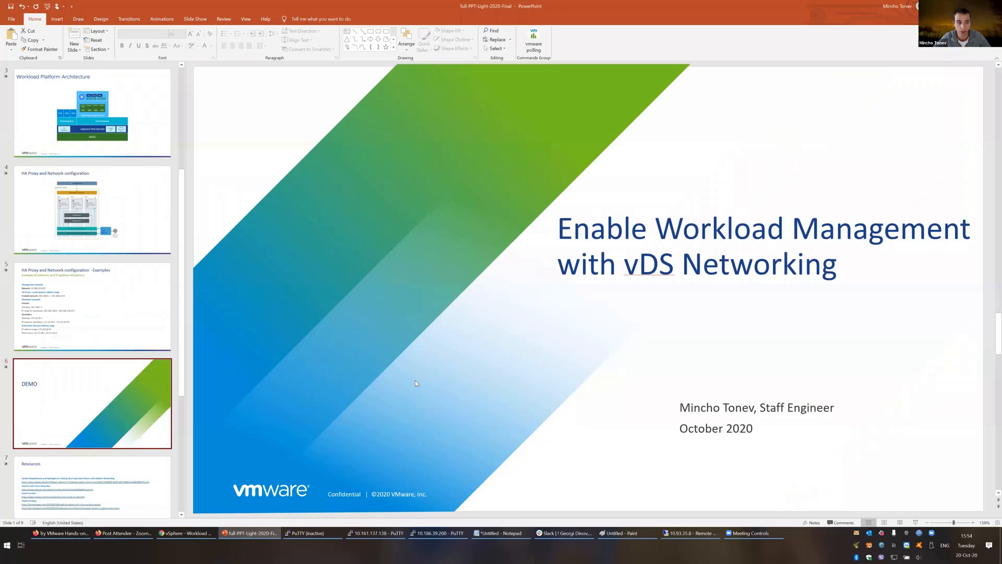
{"action": "left_click", "coordinate": [68, 311]}
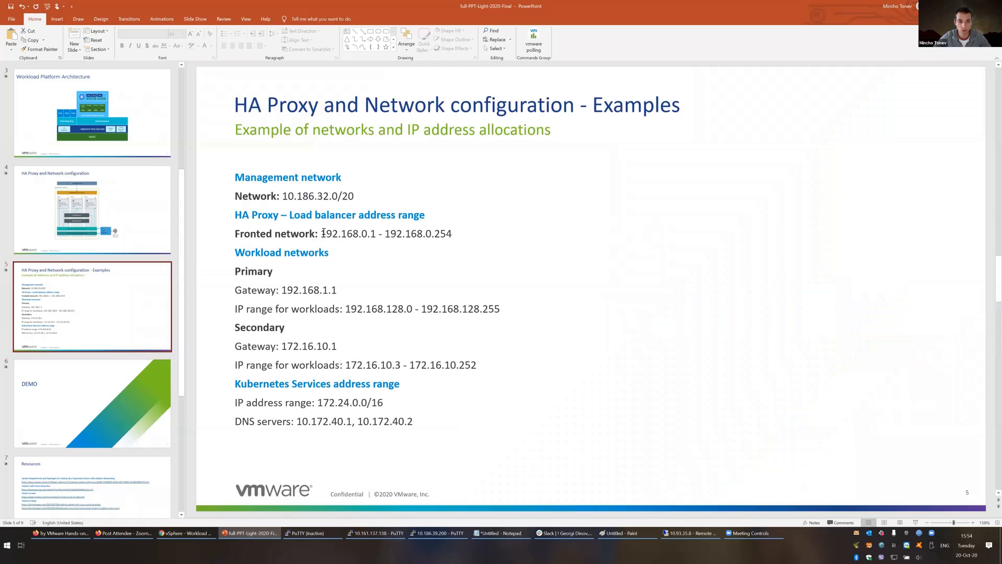
{"action": "left_click_drag", "start_coordinate": [323, 233], "coordinate": [452, 234]}
{"action": "key", "text": "ctrl+c"}
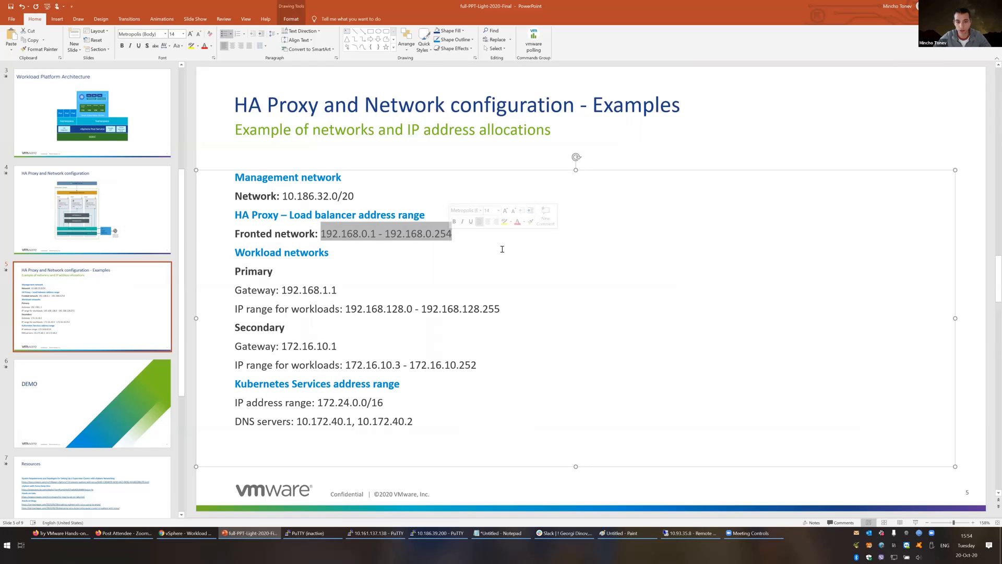
{"action": "key", "text": "alt+Tab"}
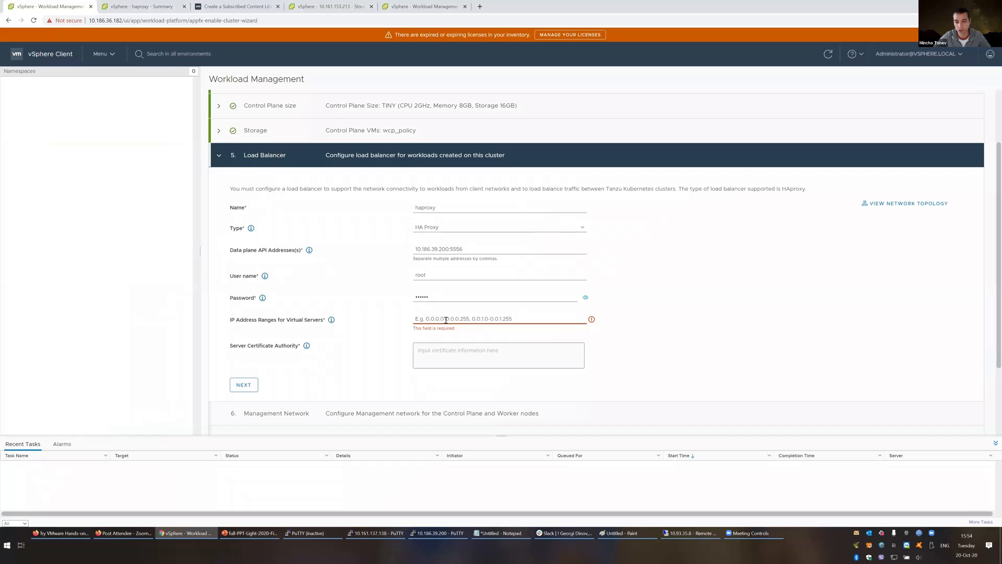
Step: Paste 192.168.0.1 - 192.168.0.254 into IP Address Ranges for Virtual Servers, clearing the required-field error
{"action": "left_click", "coordinate": [446, 320]}
{"action": "key", "text": "ctrl+v"}
{"action": "left_click", "coordinate": [509, 295]}
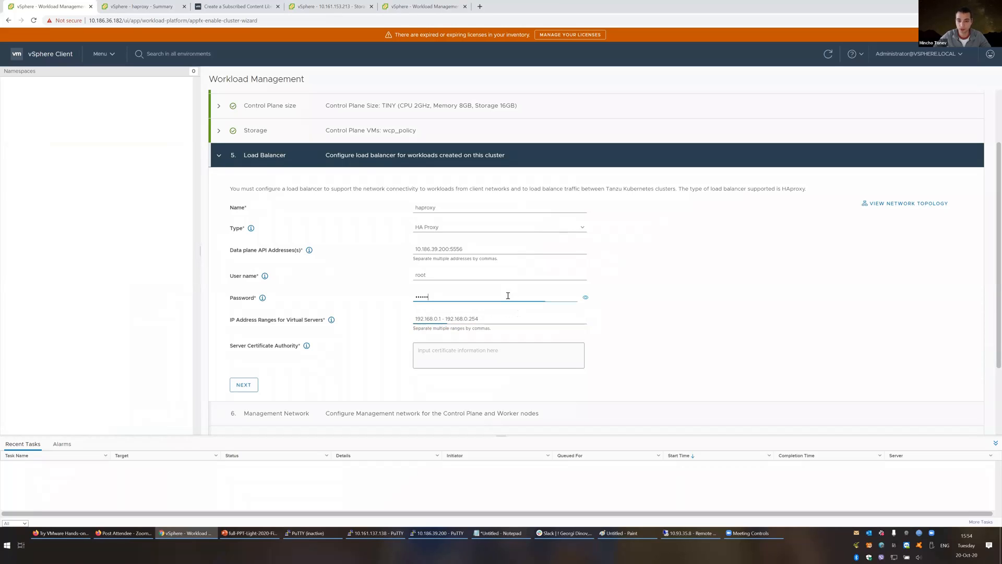
{"action": "left_click", "coordinate": [492, 320]}
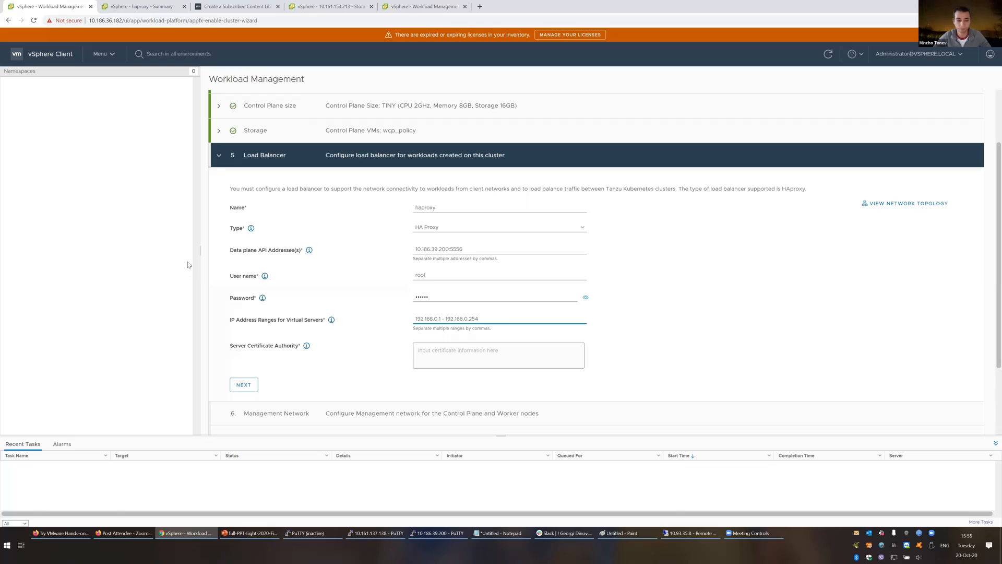
Step: Open a PuTTY SSH session to the haproxy VM at 10.186.39.200 and log in as root
{"action": "left_click", "coordinate": [151, 5]}
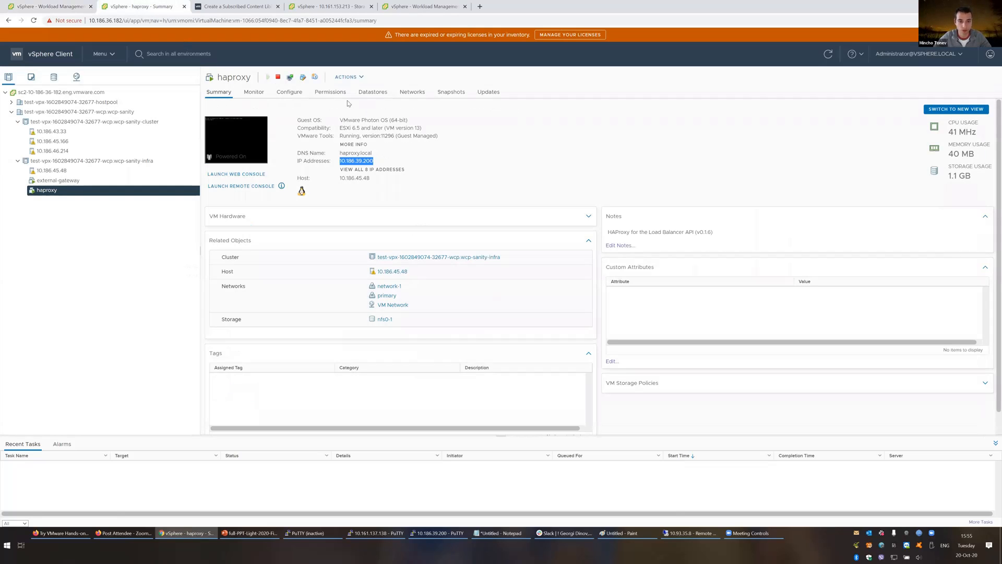
{"action": "right_click", "coordinate": [361, 162]}
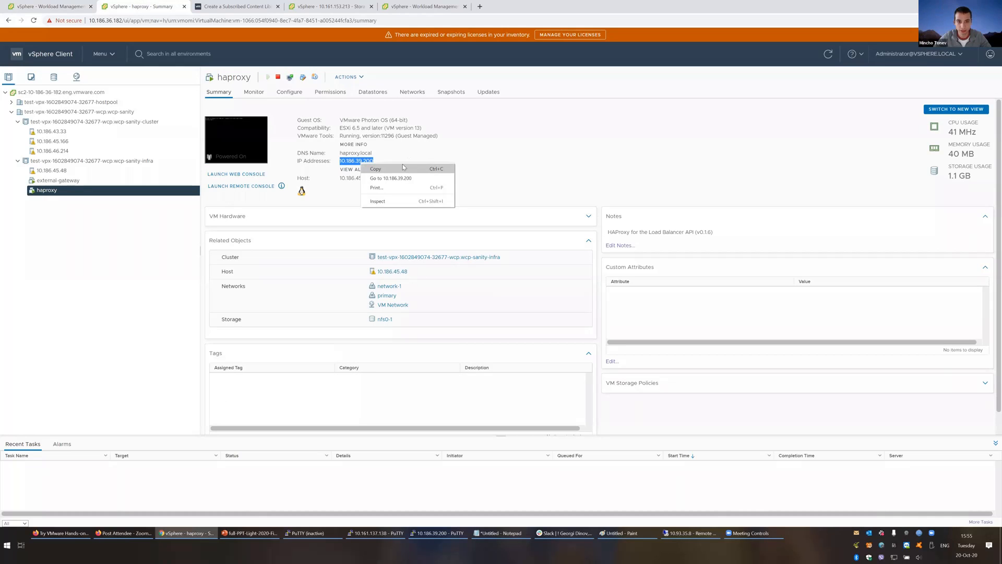
{"action": "left_click", "coordinate": [402, 165]}
{"action": "key", "text": "super+r"}
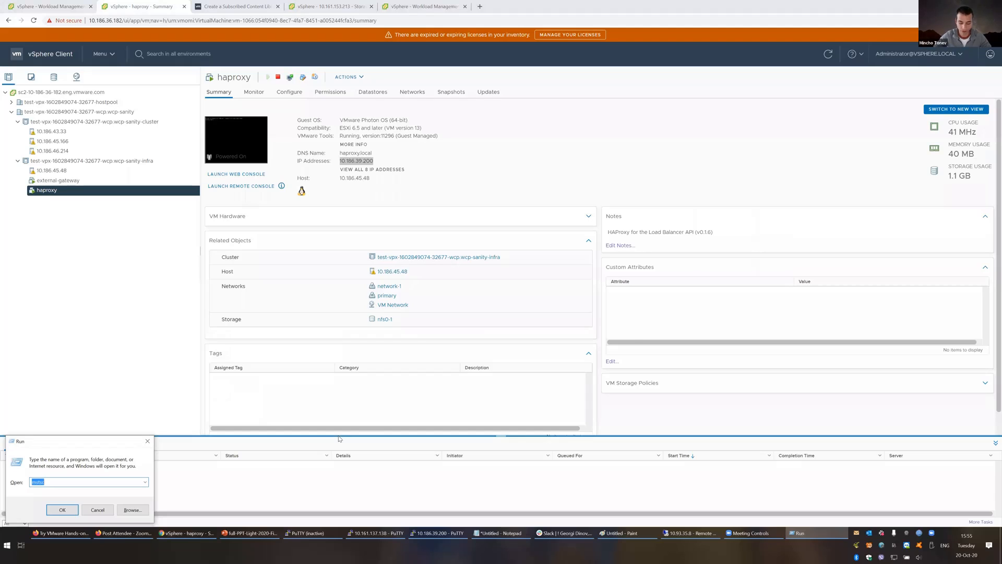
{"action": "key", "text": "super"}
{"action": "type", "text": "putty"}
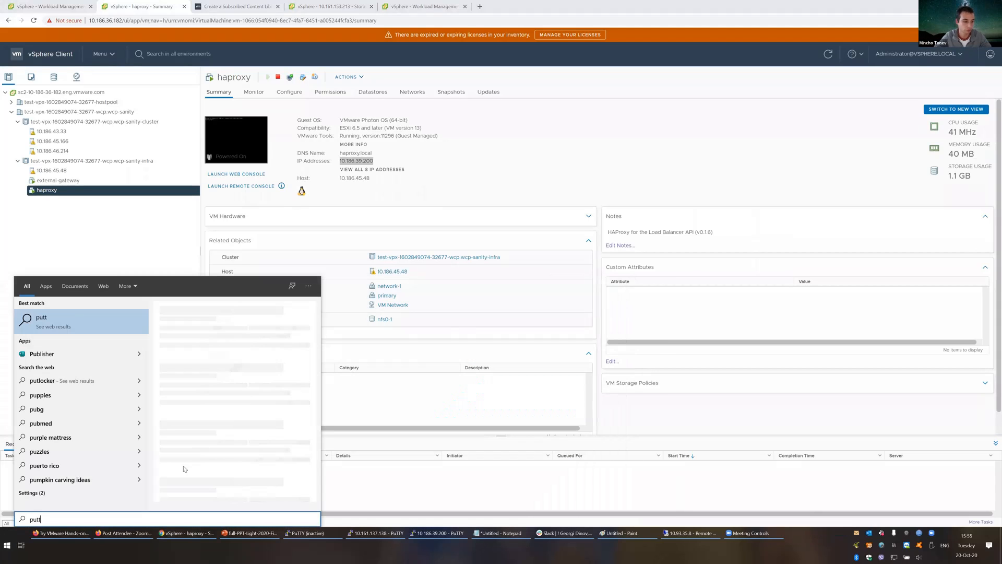
{"action": "key", "text": "Return"}
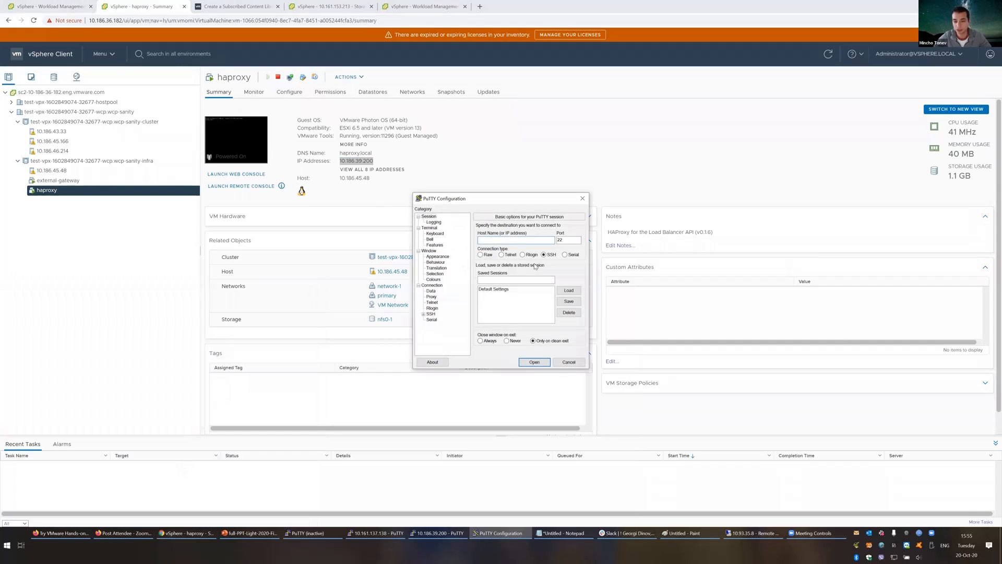
{"action": "key", "text": "ctrl+v"}
{"action": "key", "text": "Return"}
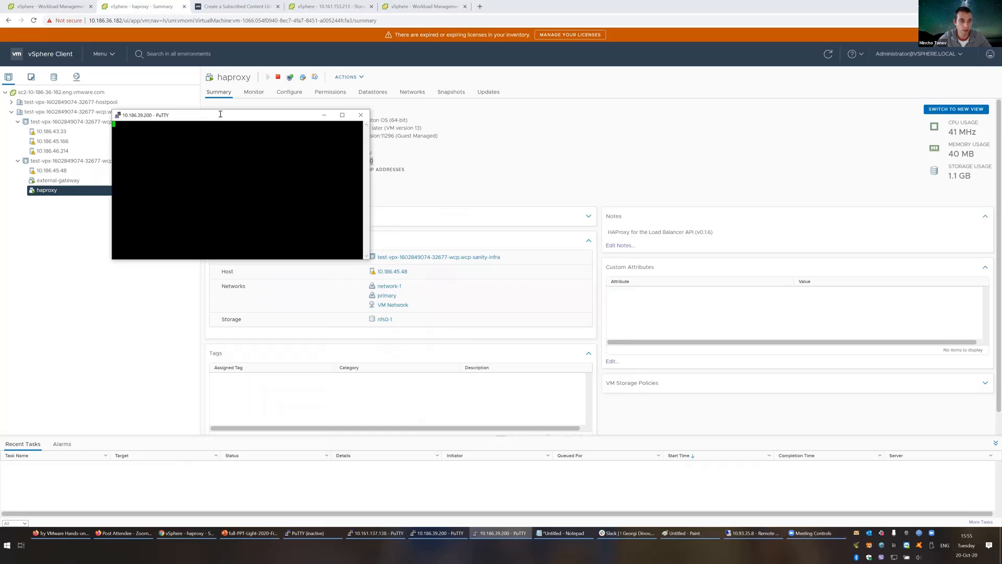
{"action": "type", "text": "root"}
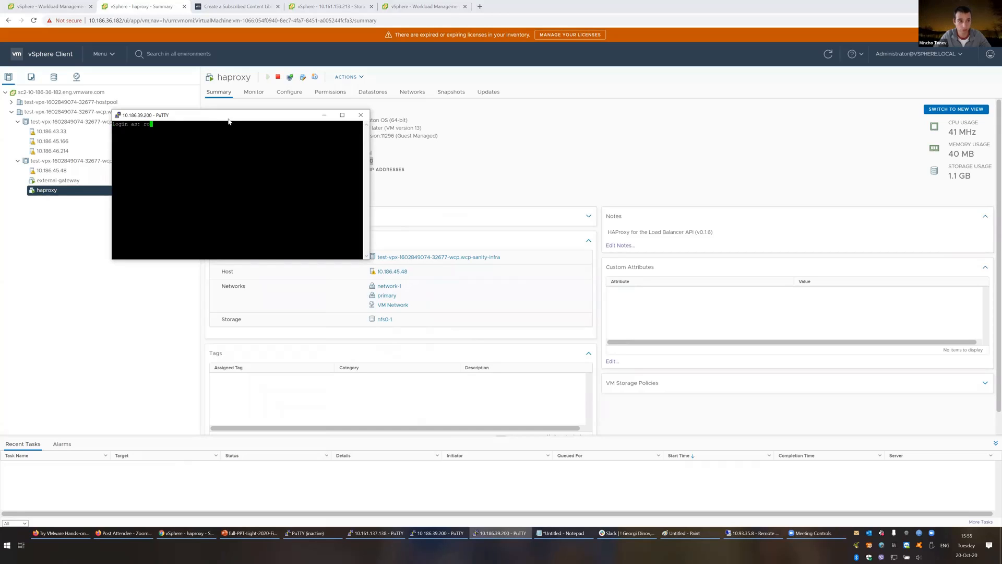
{"action": "key", "text": "Return"}
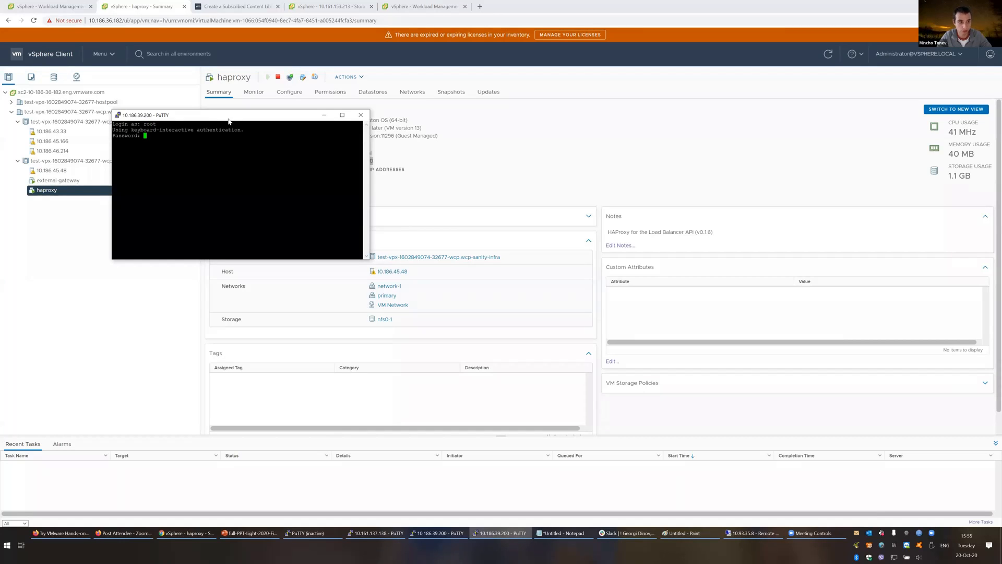
{"action": "key", "text": "Return"}
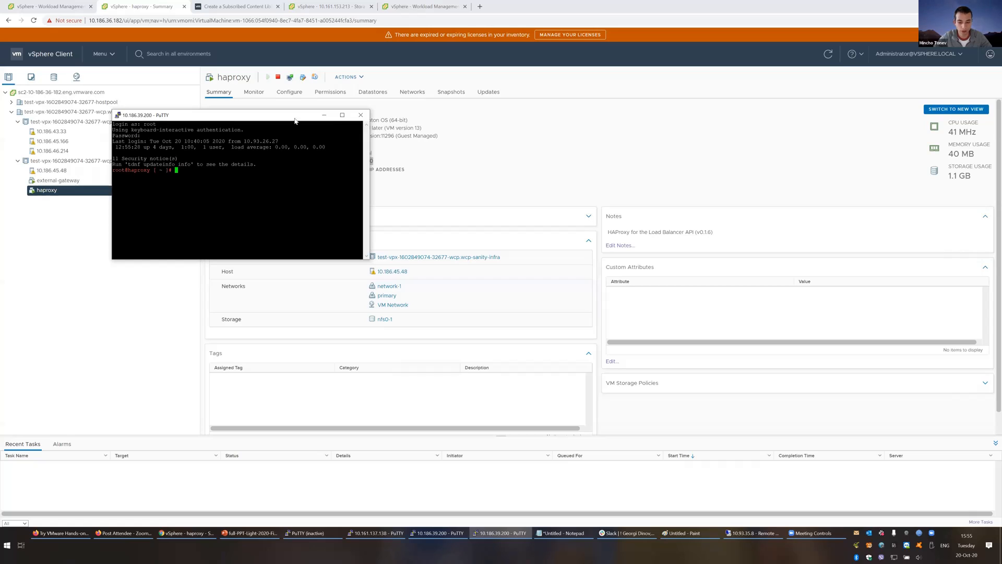
Step: In /etc/haproxy, list the files, print ca.crt and copy its certificate block
{"action": "left_click_drag", "start_coordinate": [267, 115], "coordinate": [428, 177]}
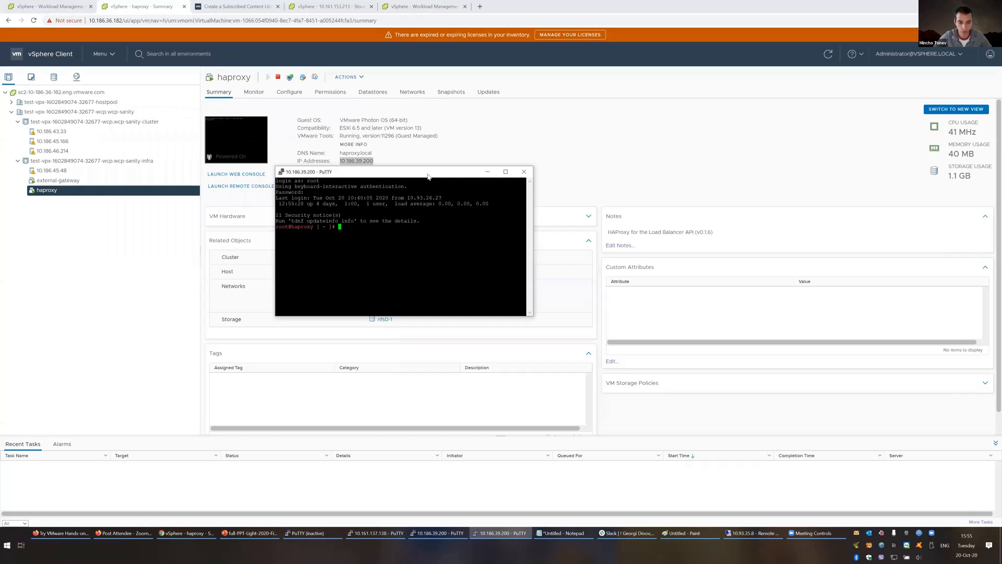
{"action": "type", "text": "cd /et"}
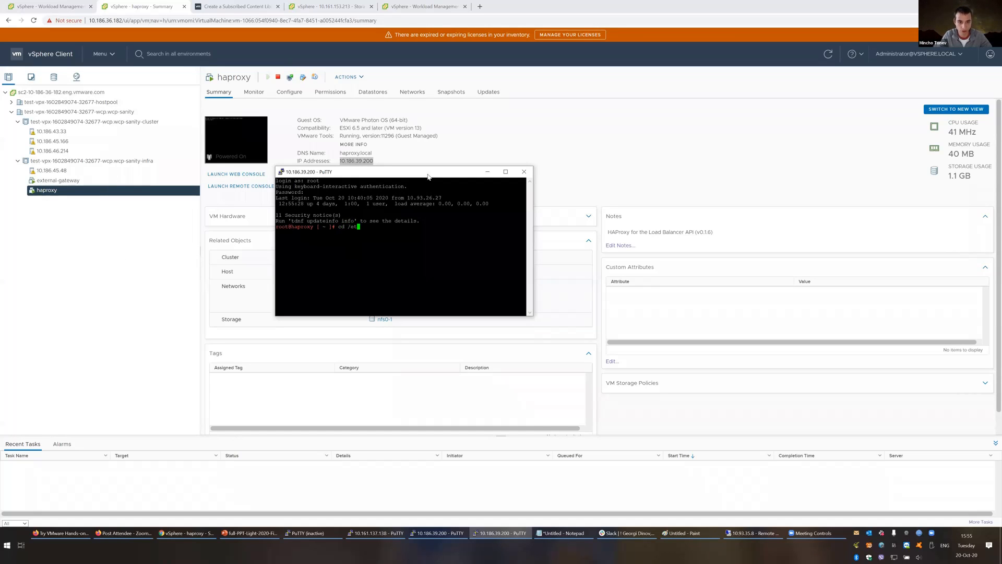
{"action": "type", "text": "c/haproxy/"}
{"action": "key", "text": "Return"}
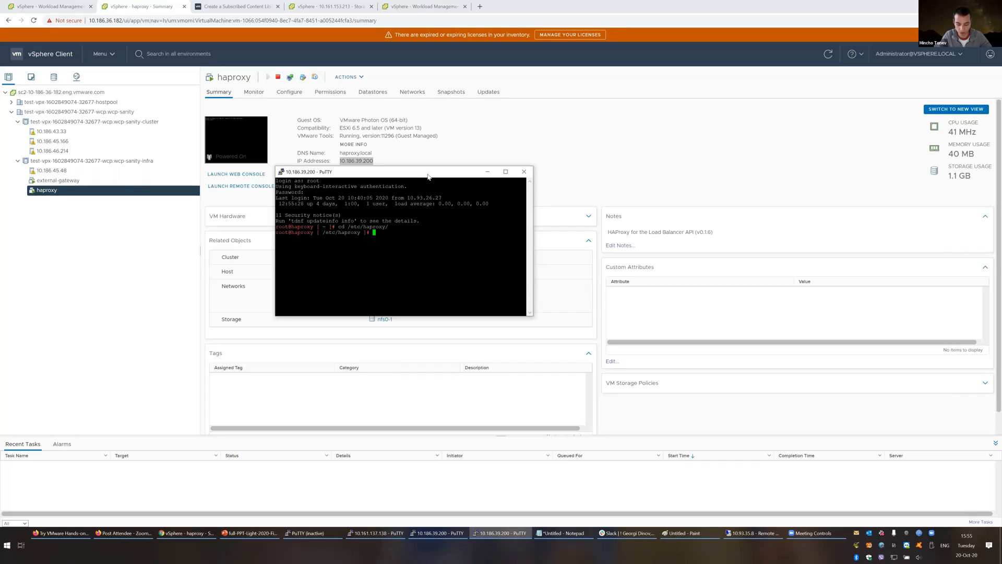
{"action": "type", "text": "ls"}
{"action": "key", "text": "Return"}
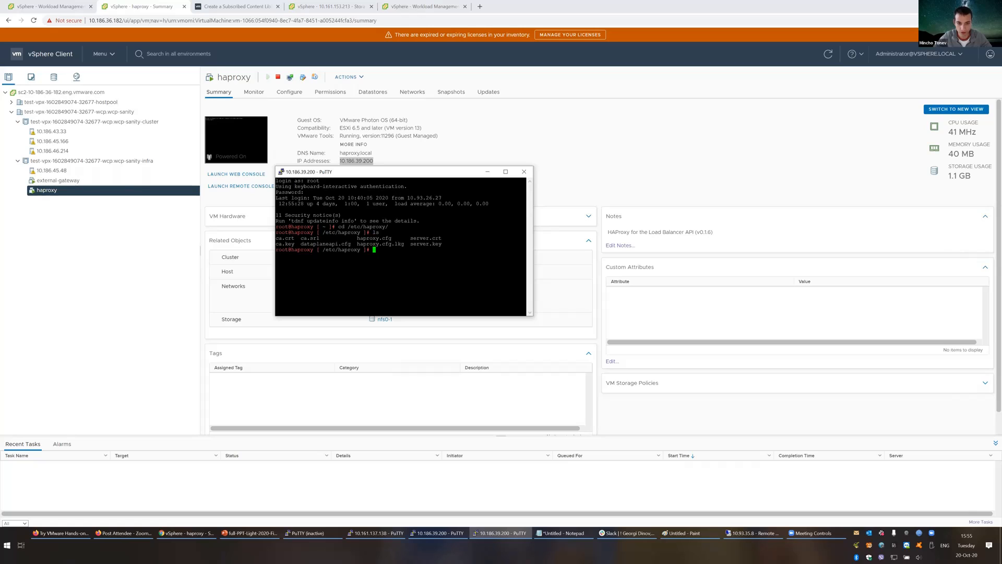
{"action": "left_click_drag", "start_coordinate": [532, 315], "coordinate": [783, 402]}
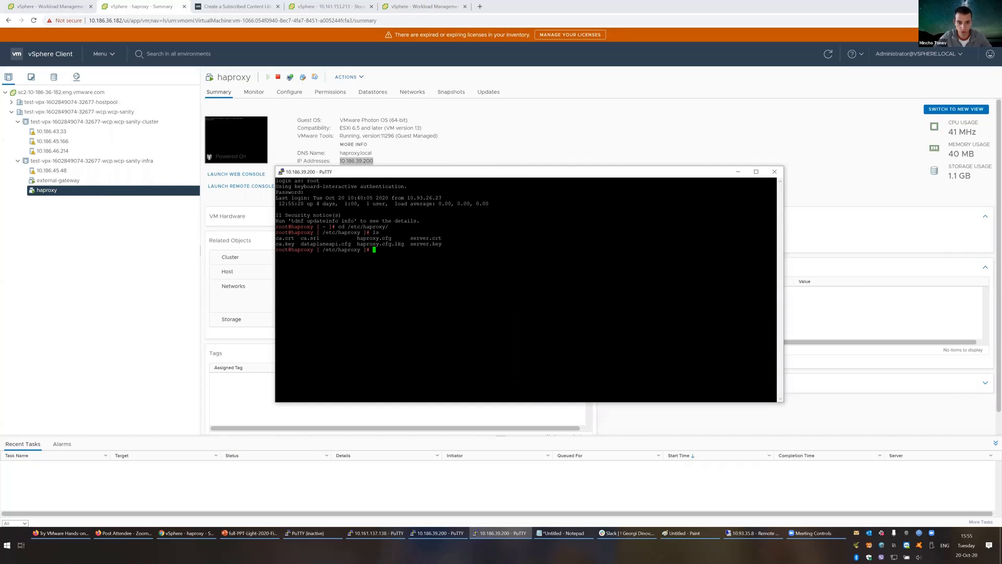
{"action": "type", "text": "cat "}
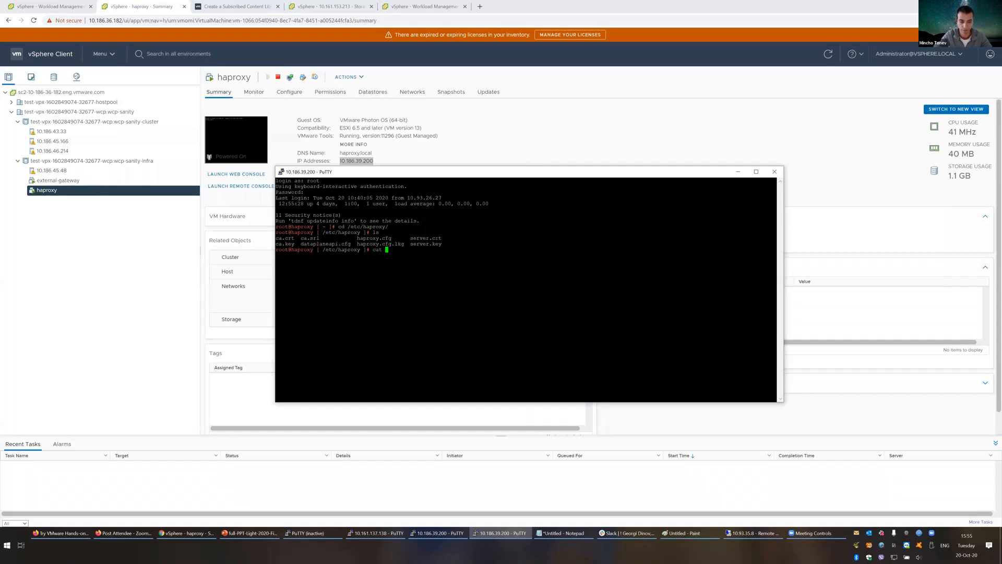
{"action": "type", "text": "ca."}
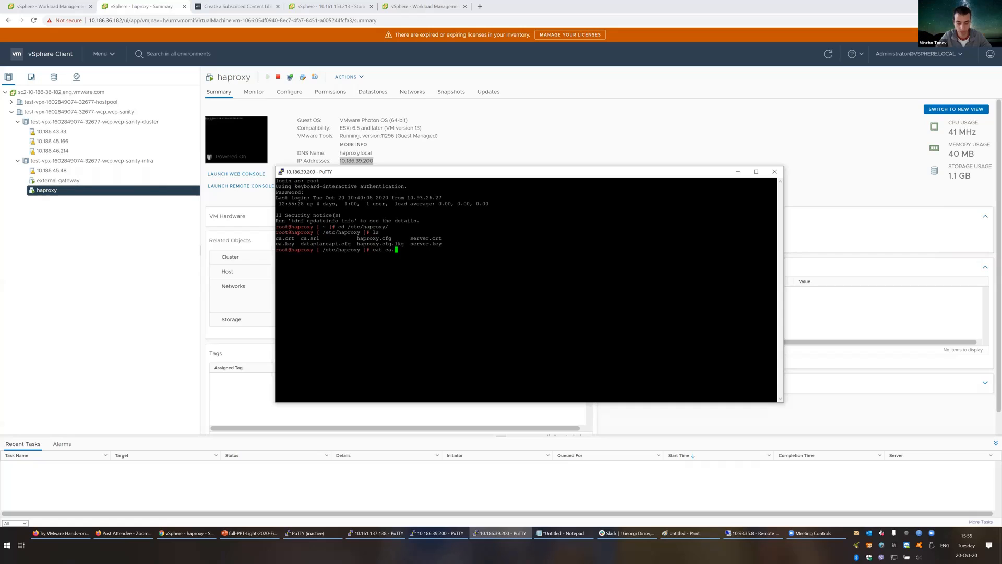
{"action": "type", "text": "crt"}
{"action": "key", "text": "Return"}
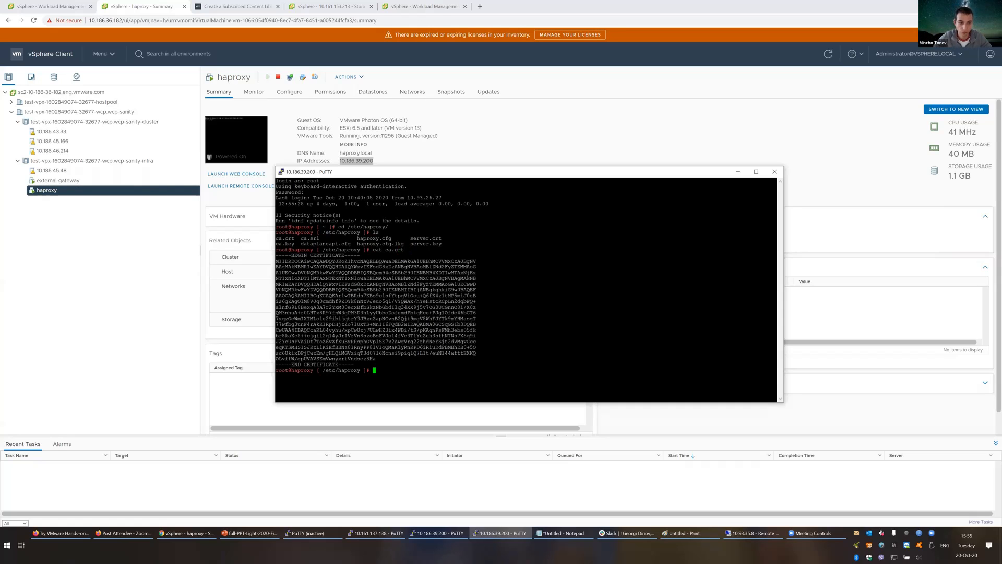
{"action": "left_click_drag", "start_coordinate": [276, 255], "coordinate": [354, 364]}
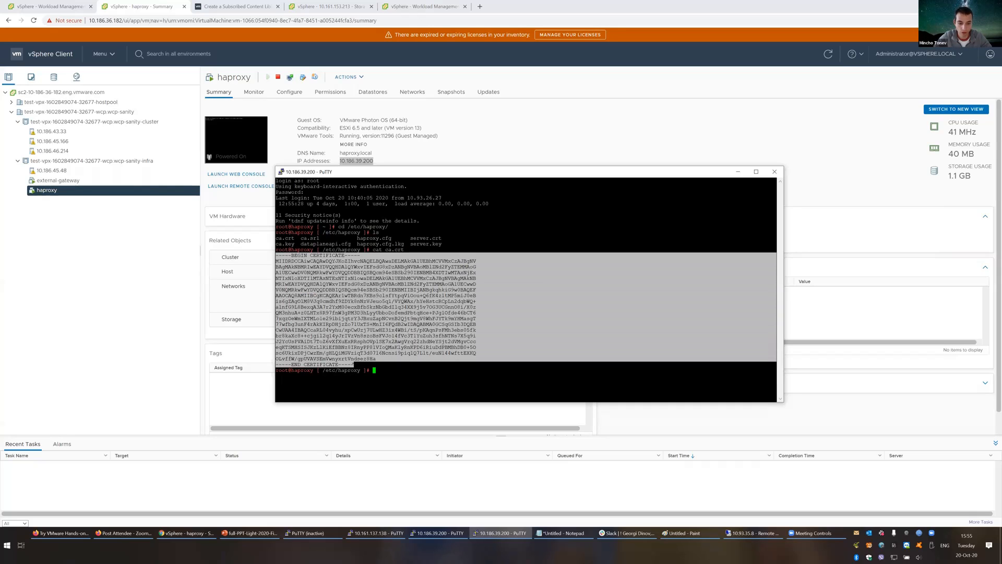
Step: Paste the HAProxy CA certificate into Server Certificate Authority and finish the Load Balancer step
{"action": "left_click", "coordinate": [51, 5]}
{"action": "left_click", "coordinate": [448, 366]}
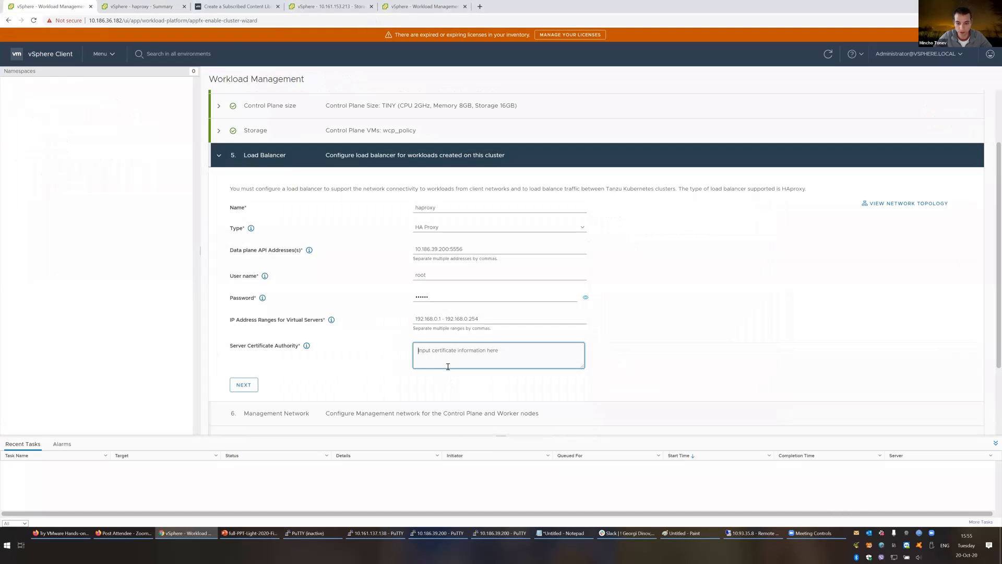
{"action": "key", "text": "ctrl+v"}
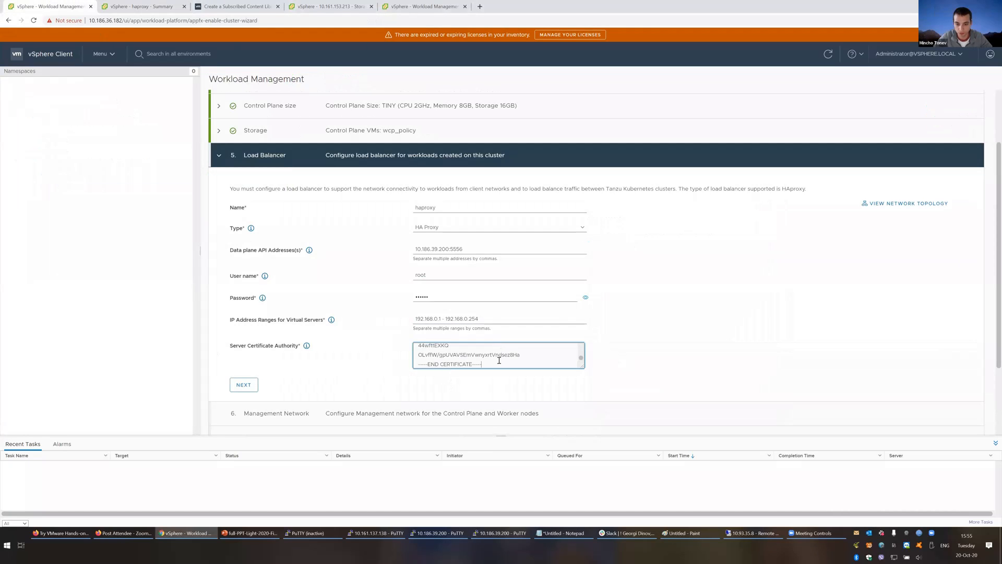
{"action": "left_click", "coordinate": [243, 386]}
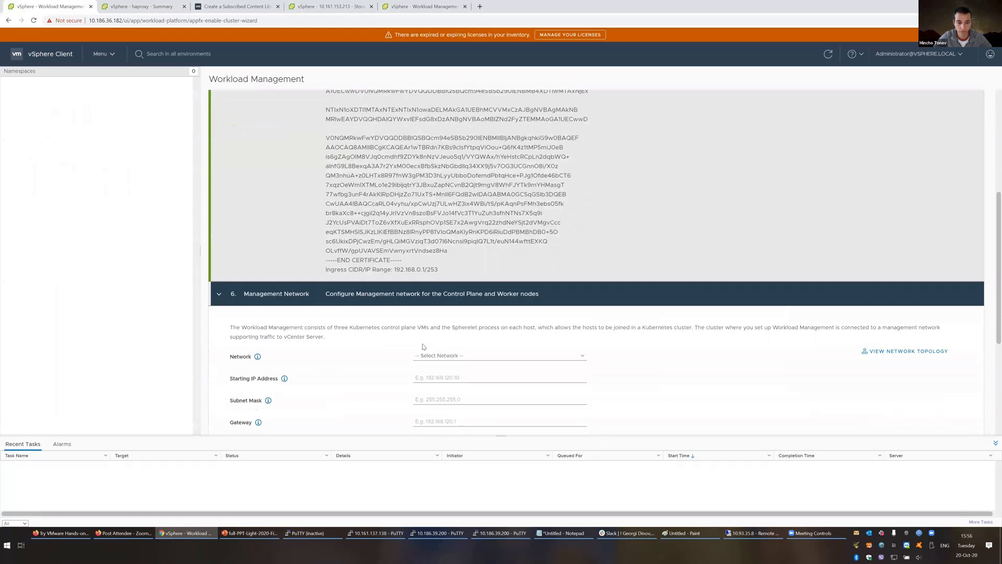
Step: Choose VM Network as the management network
{"action": "scroll", "coordinate": [328, 252], "scroll_direction": "down", "scroll_amount": 3}
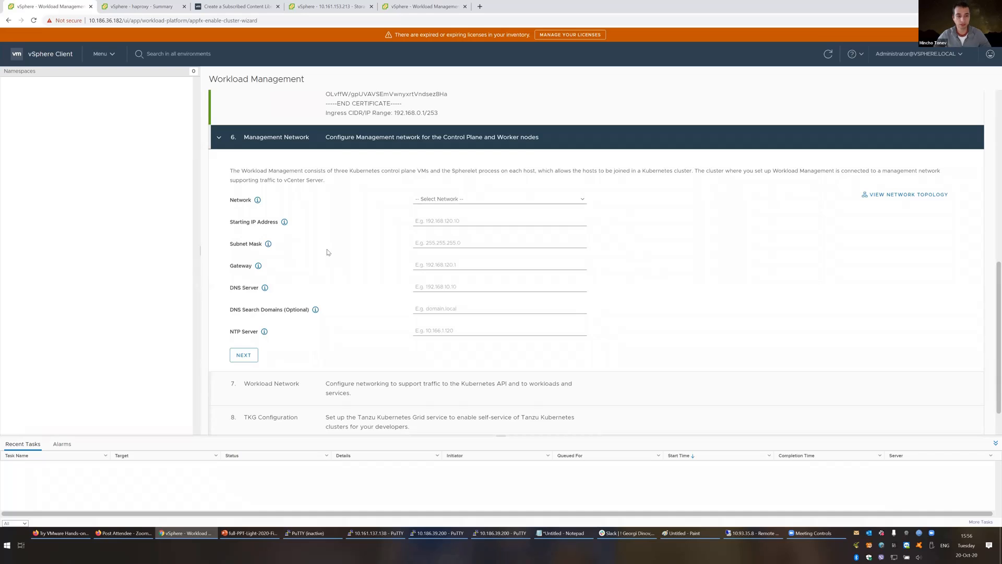
{"action": "left_click", "coordinate": [477, 199]}
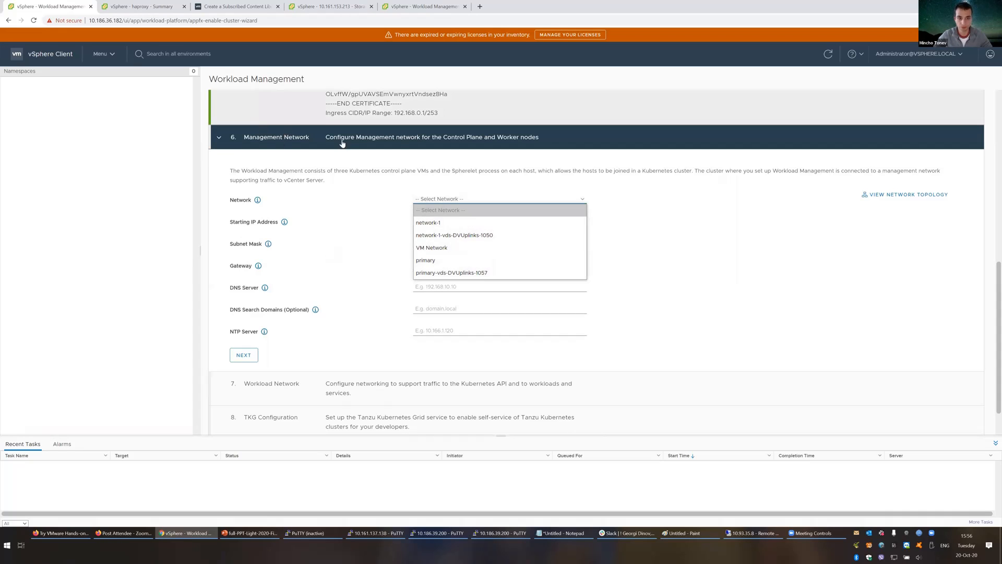
{"action": "left_click", "coordinate": [446, 248]}
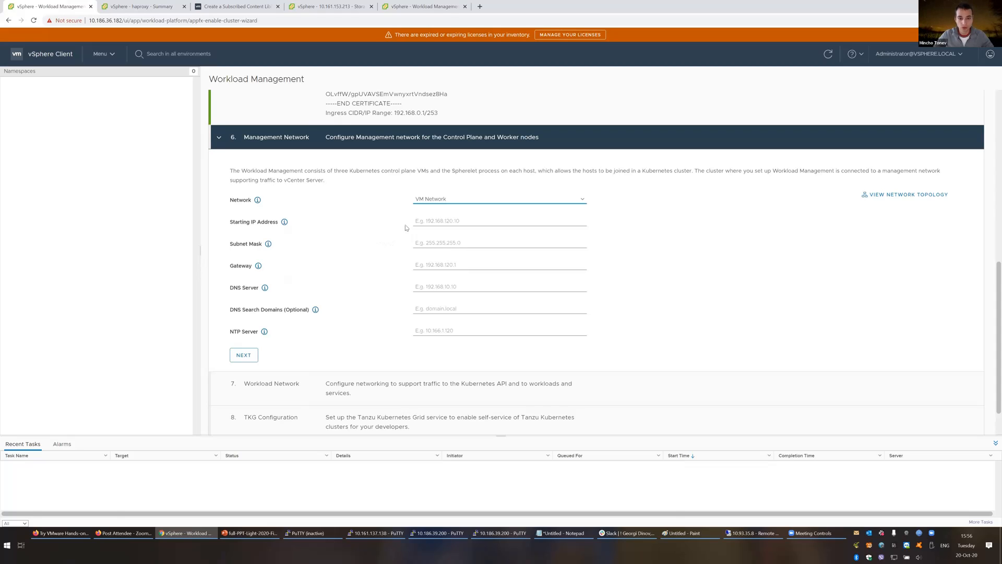
{"action": "left_click", "coordinate": [452, 221]}
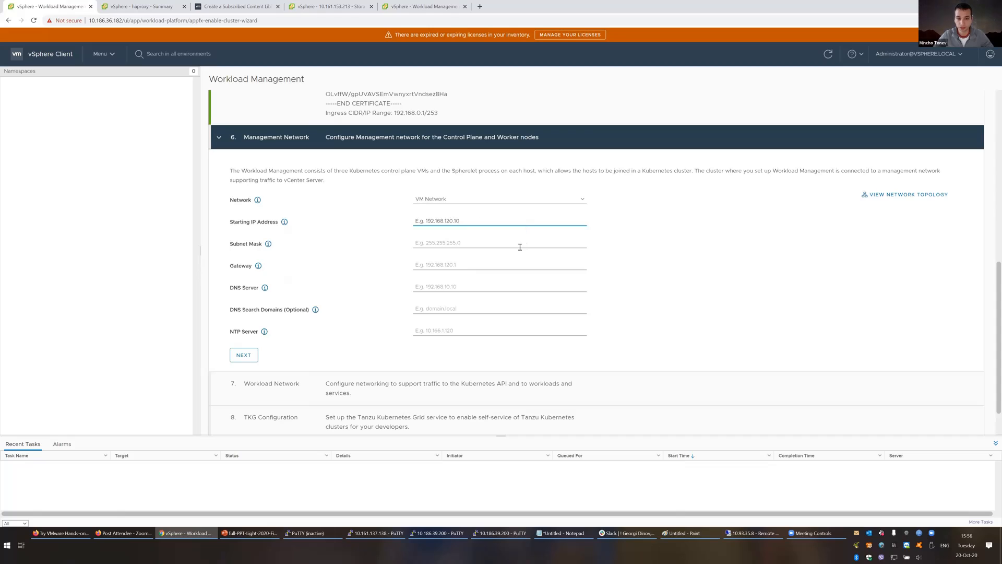
Step: Copy the IPv4 address 10.186.43.33 from host 10.186.43.33's VMkernel adapter and return to the wizard
{"action": "left_click", "coordinate": [137, 6]}
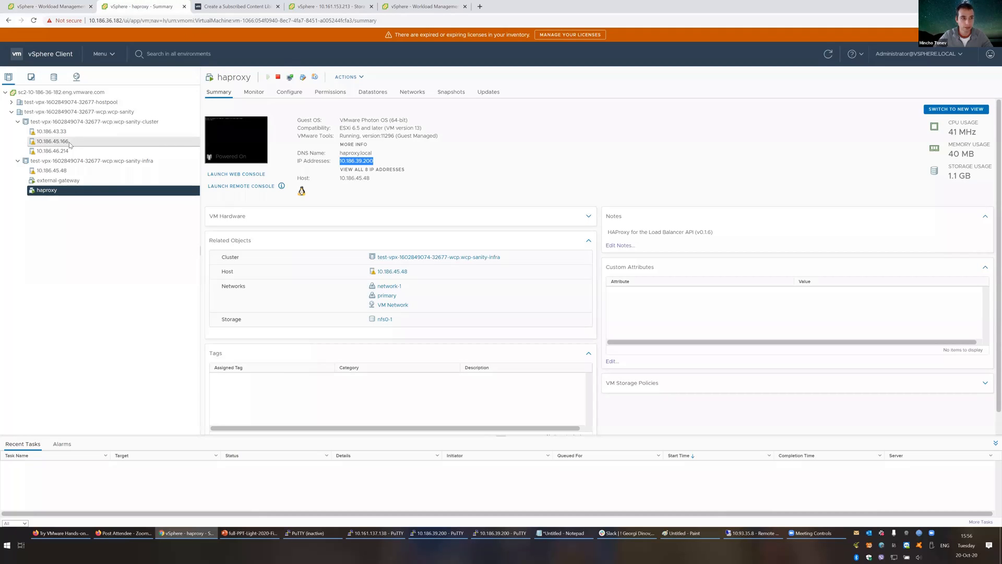
{"action": "left_click", "coordinate": [52, 131]}
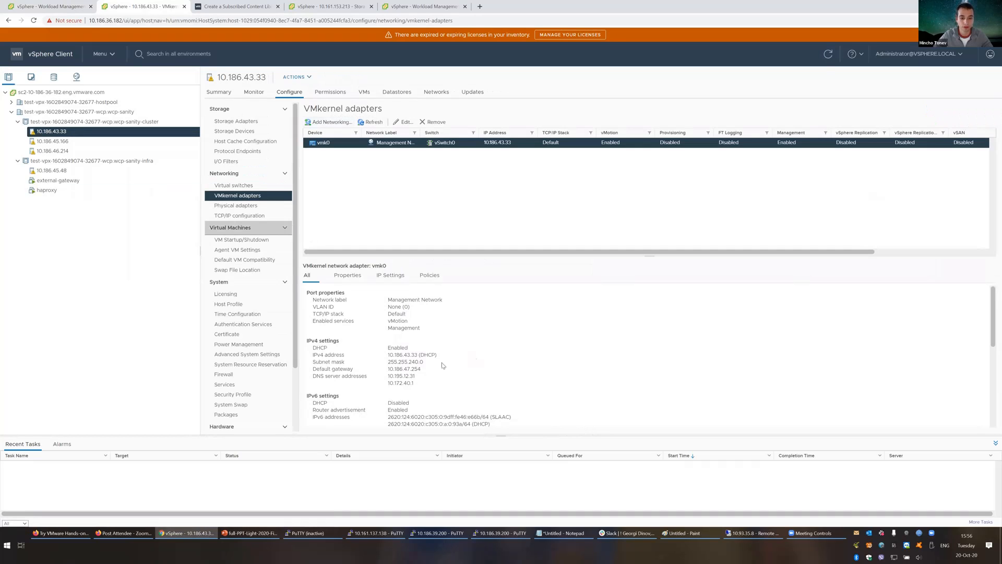
{"action": "double_click", "coordinate": [390, 356]}
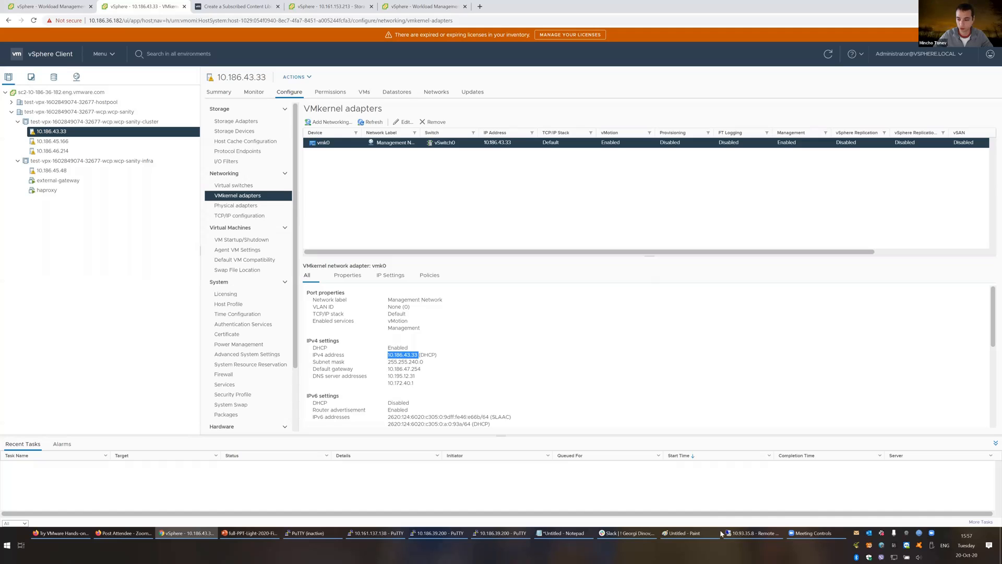
{"action": "left_click", "coordinate": [250, 533]}
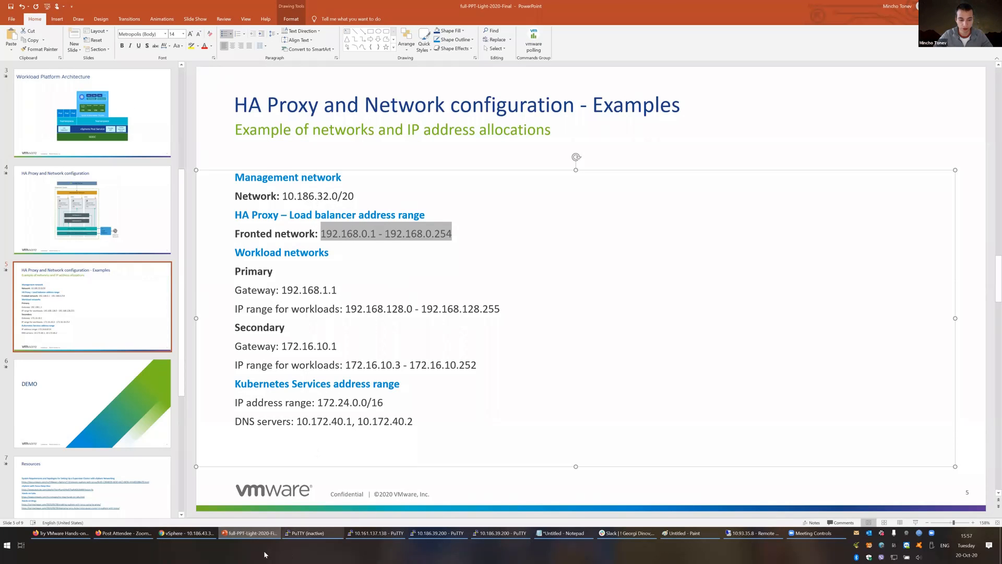
{"action": "left_click", "coordinate": [259, 536]}
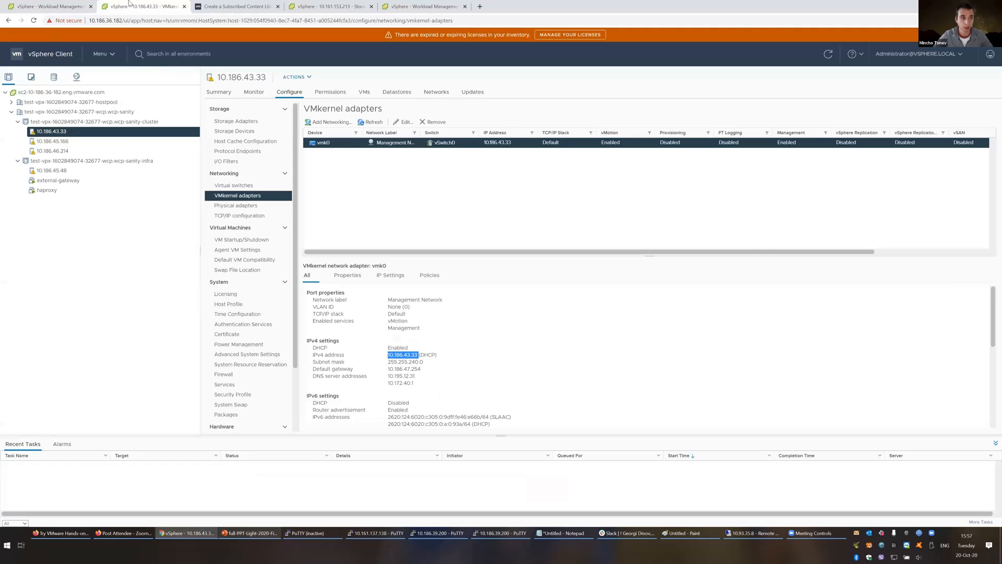
{"action": "left_click", "coordinate": [49, 6]}
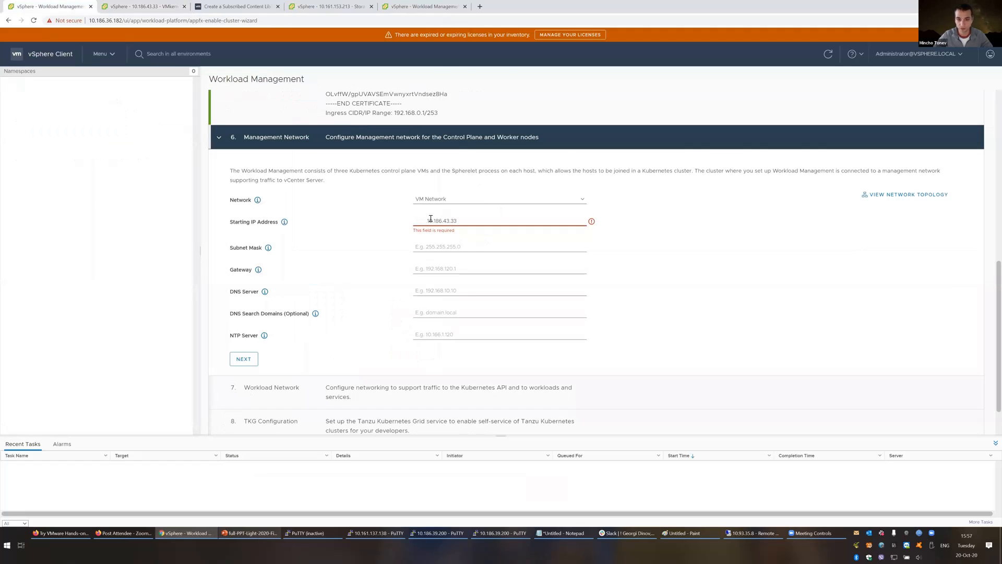
Step: Change the starting IP to 10.186.157.157 and set subnet mask 255.255.240.0
{"action": "left_click", "coordinate": [431, 219]}
{"action": "key", "text": "Delete"}
{"action": "key", "text": "Delete"}
{"action": "key", "text": "Delete"}
{"action": "key", "text": "Delete"}
{"action": "left_click_drag", "start_coordinate": [431, 221], "coordinate": [527, 233]}
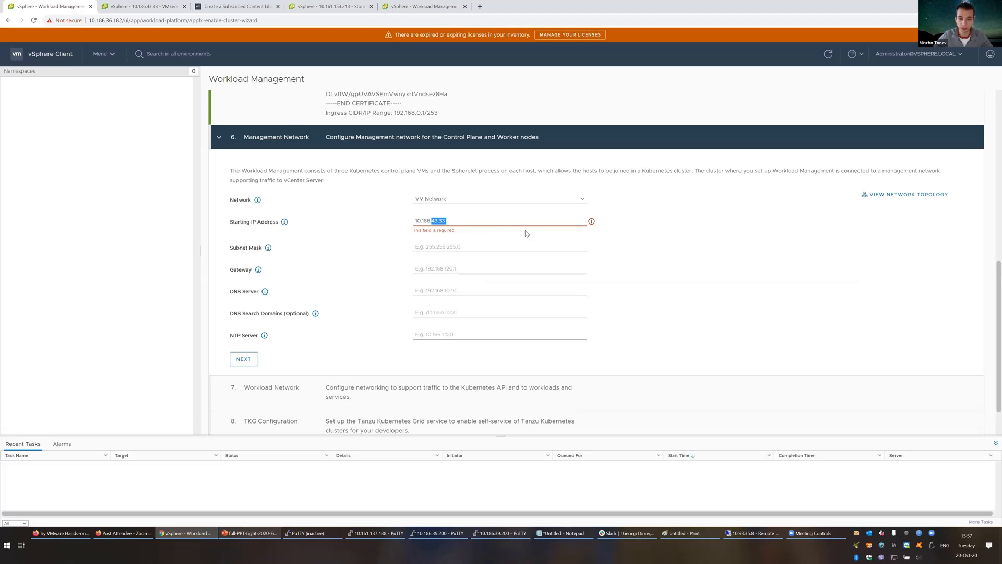
{"action": "type", "text": "157"}
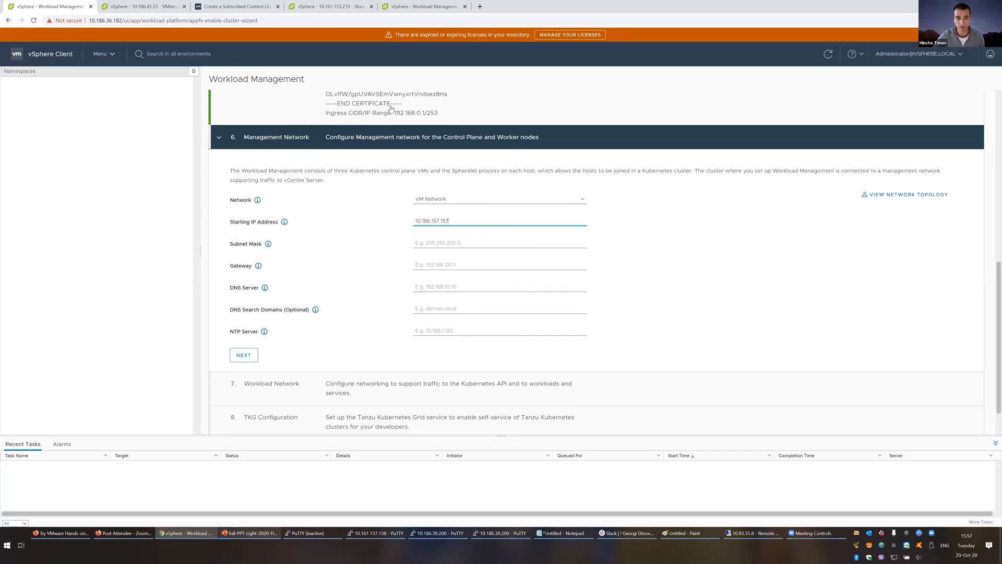
{"action": "key", "text": "Tab"}
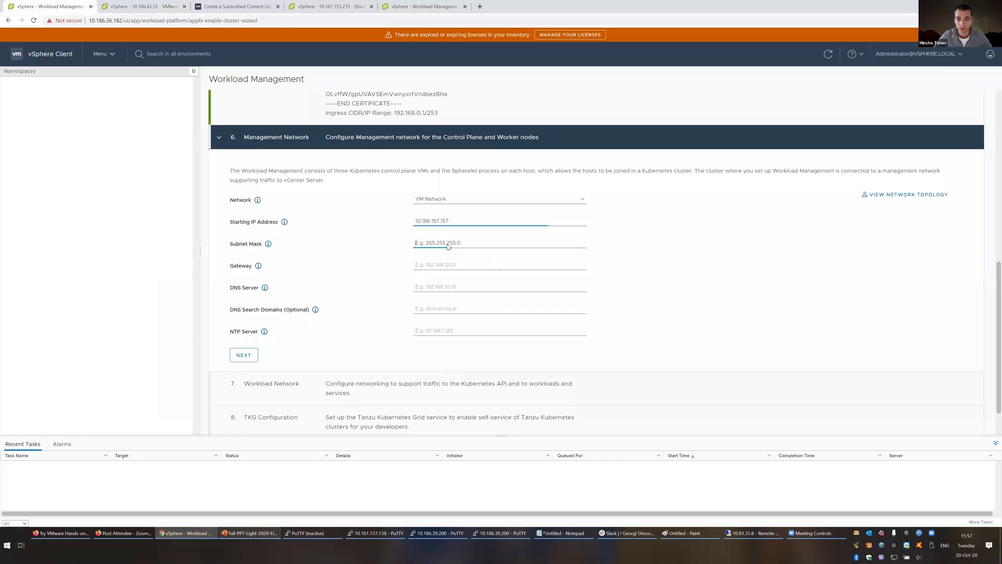
{"action": "type", "text": "2"}
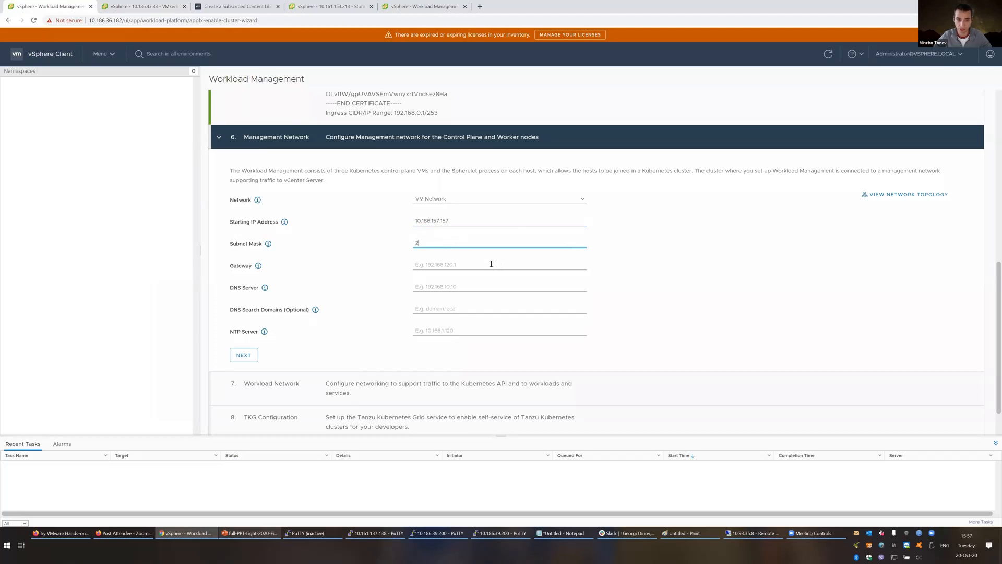
{"action": "type", "text": "55.255.240."}
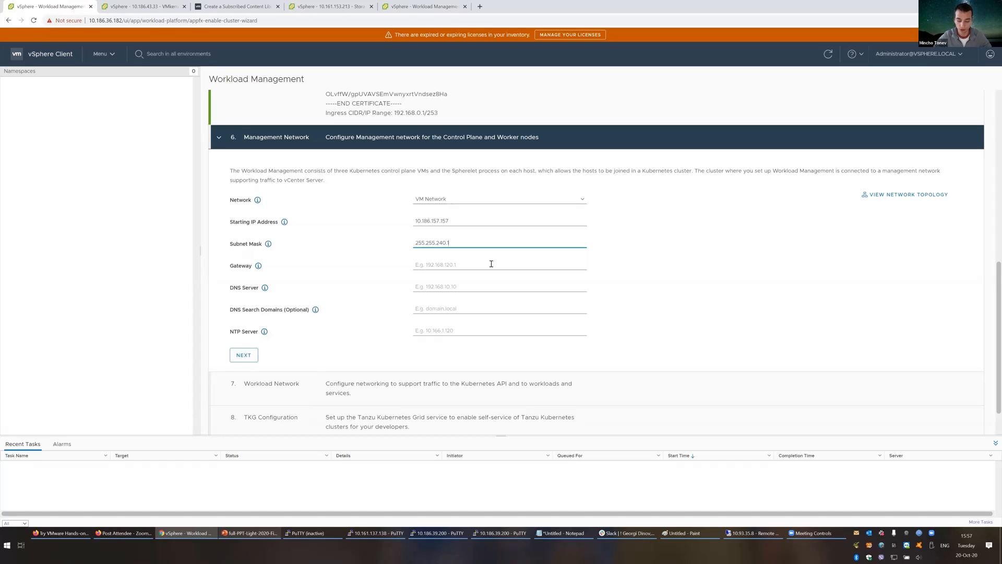
{"action": "type", "text": "0"}
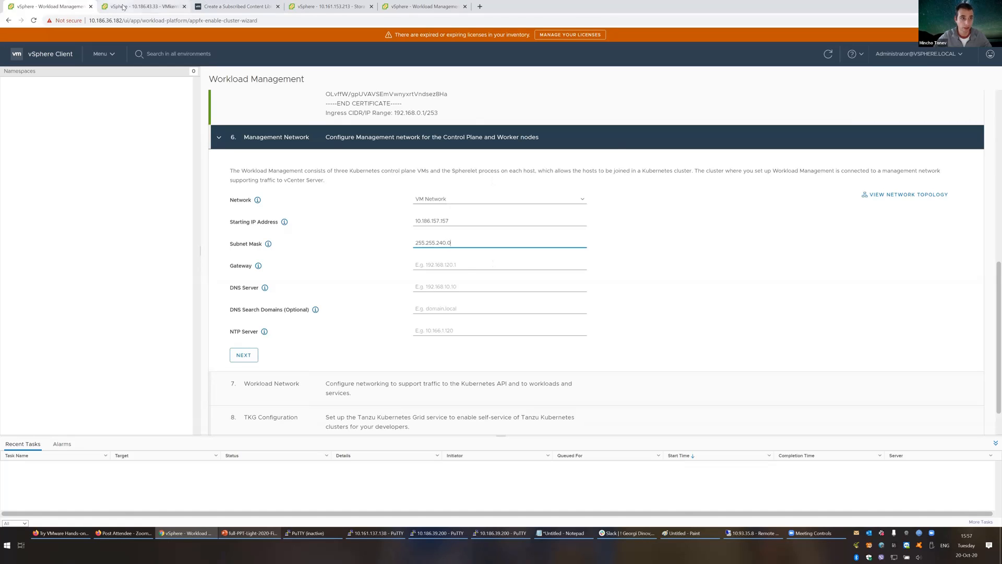
Step: Fill Gateway with the host's default gateway 10.186.47.254
{"action": "left_click", "coordinate": [144, 7]}
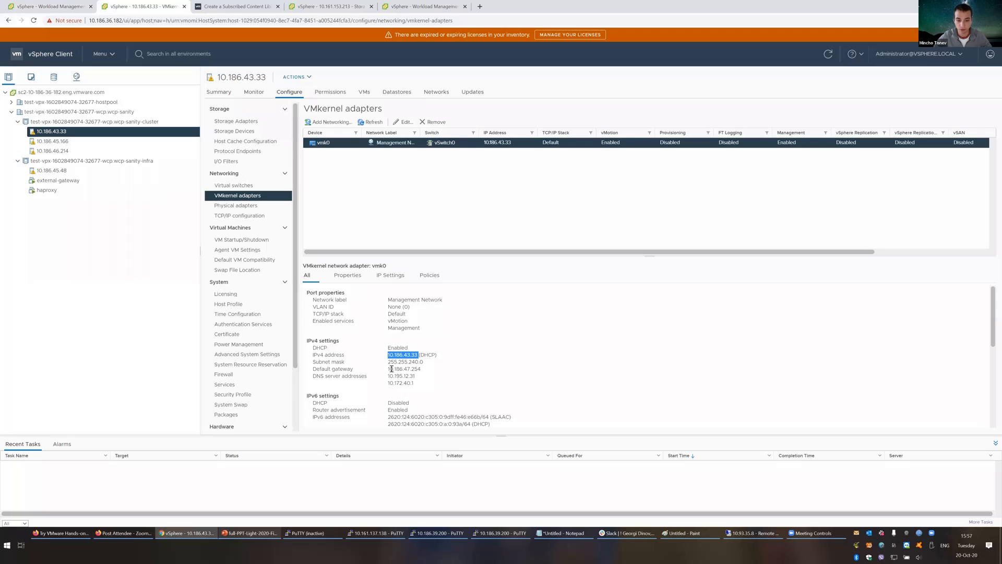
{"action": "double_click", "coordinate": [430, 370]}
{"action": "left_click", "coordinate": [63, 4]}
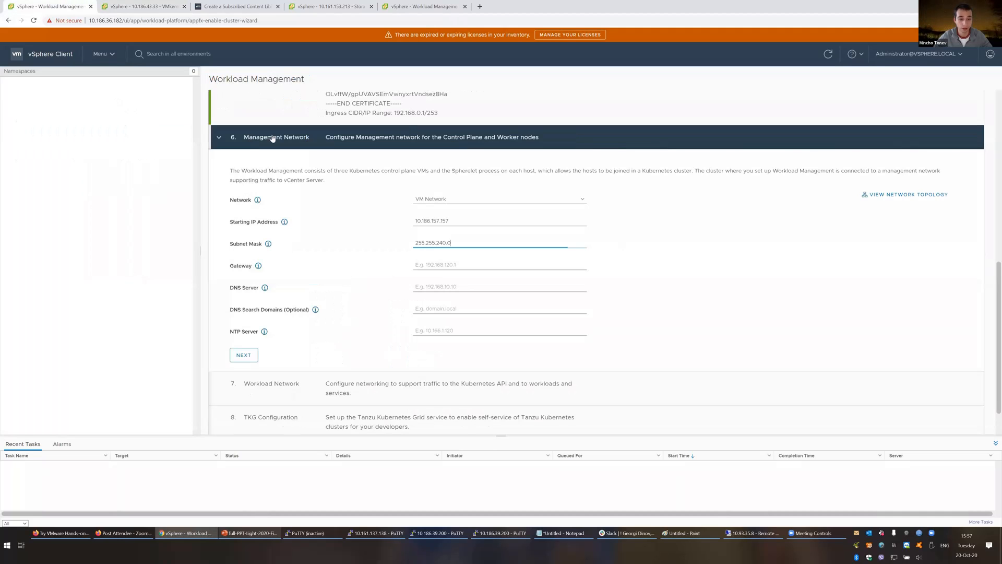
{"action": "left_click", "coordinate": [465, 268]}
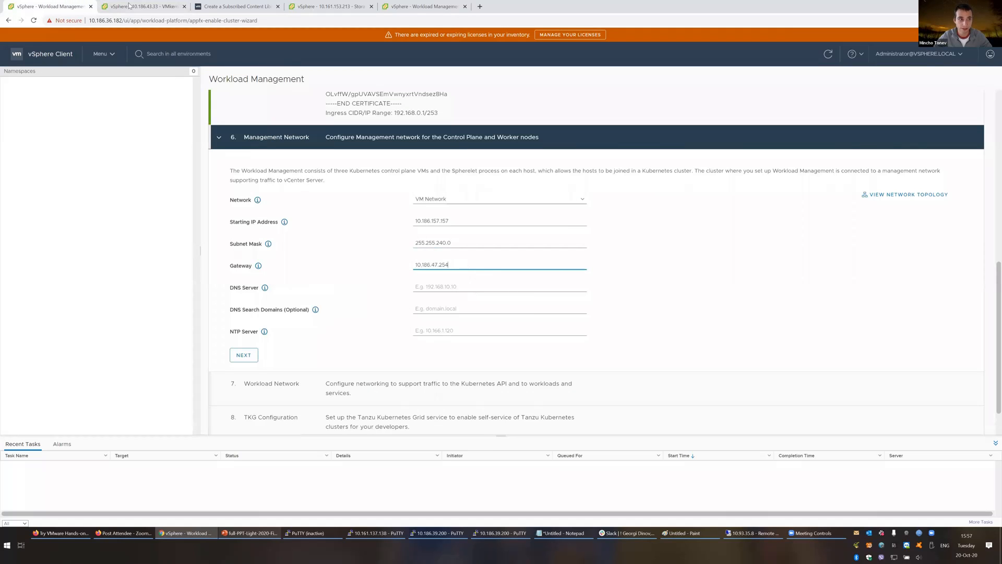
{"action": "left_click", "coordinate": [143, 6]}
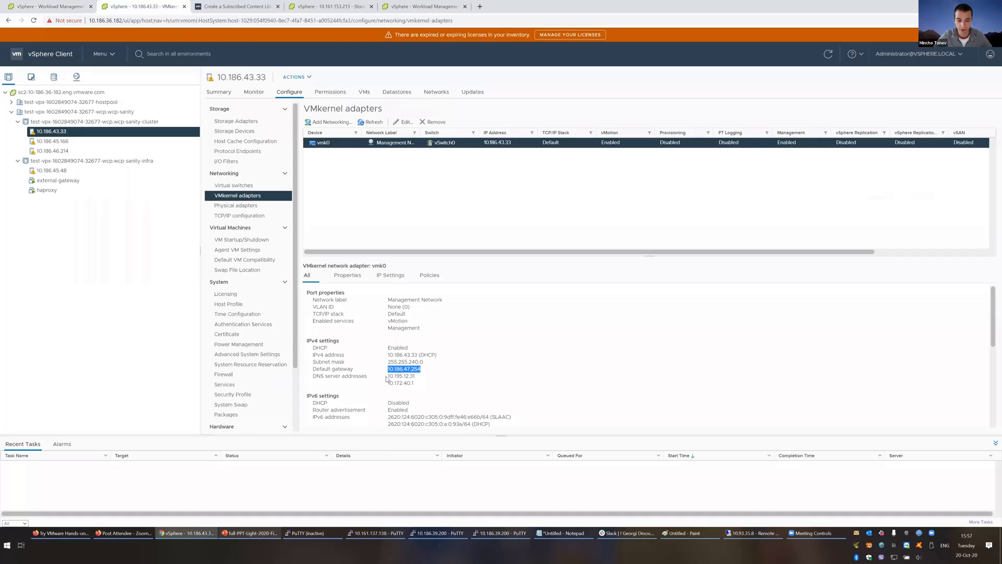
{"action": "left_click", "coordinate": [44, 7]}
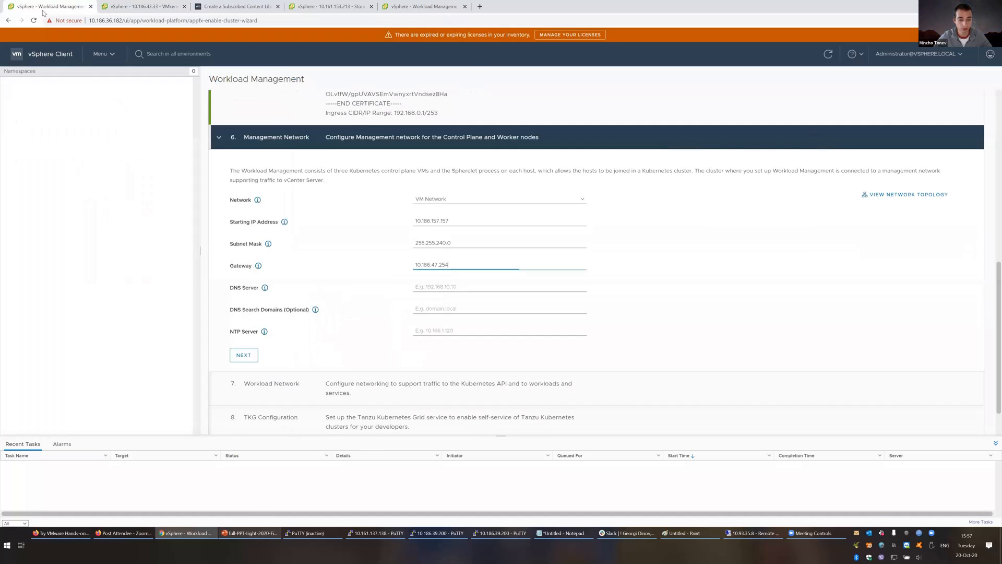
Step: Enter DNS server 10.195.12.31 and NTP server time1.vmware.com, then complete the Management Network step
{"action": "left_click", "coordinate": [449, 289]}
{"action": "type", "text": "10.195.12.31"}
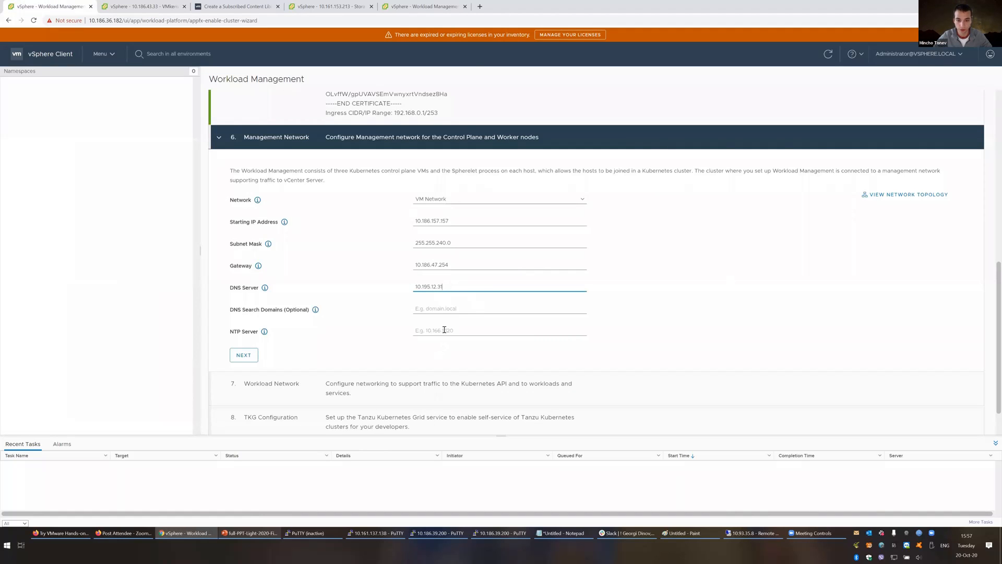
{"action": "left_click", "coordinate": [444, 331]}
{"action": "type", "text": "ttime"}
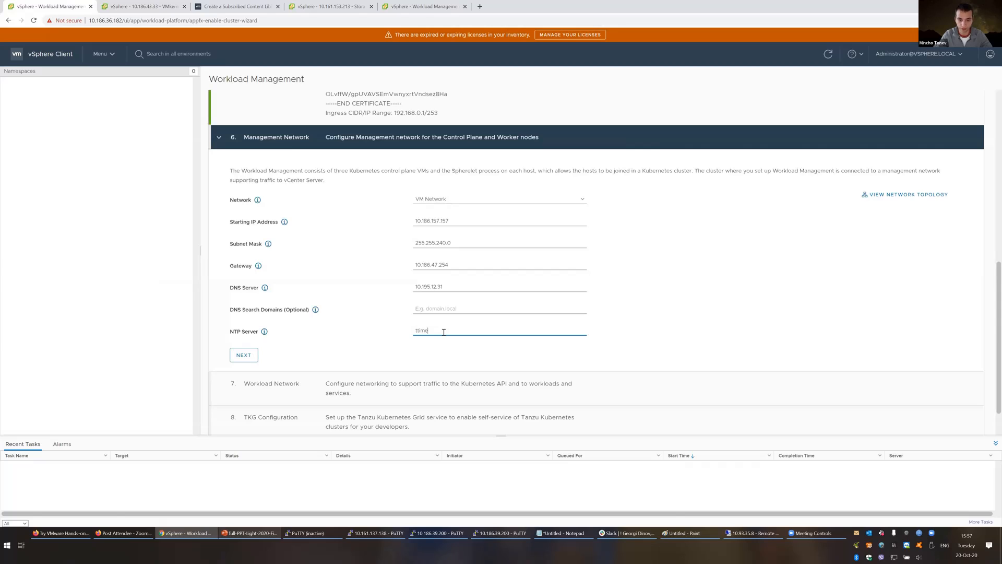
{"action": "key", "text": "BackSpace"}
{"action": "key", "text": "BackSpace"}
{"action": "key", "text": "BackSpace"}
{"action": "key", "text": "BackSpace"}
{"action": "type", "text": "ime1."}
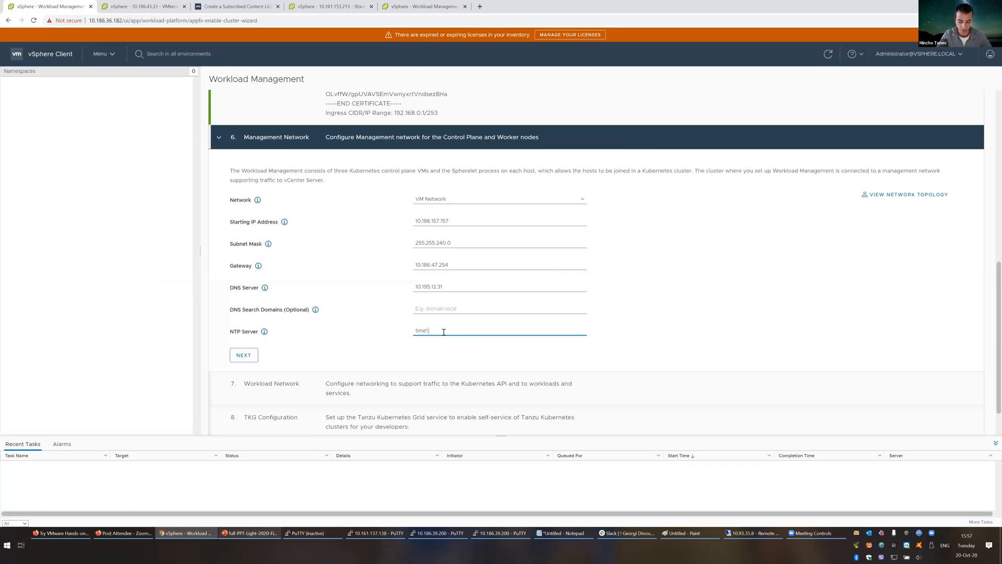
{"action": "type", "text": "v"}
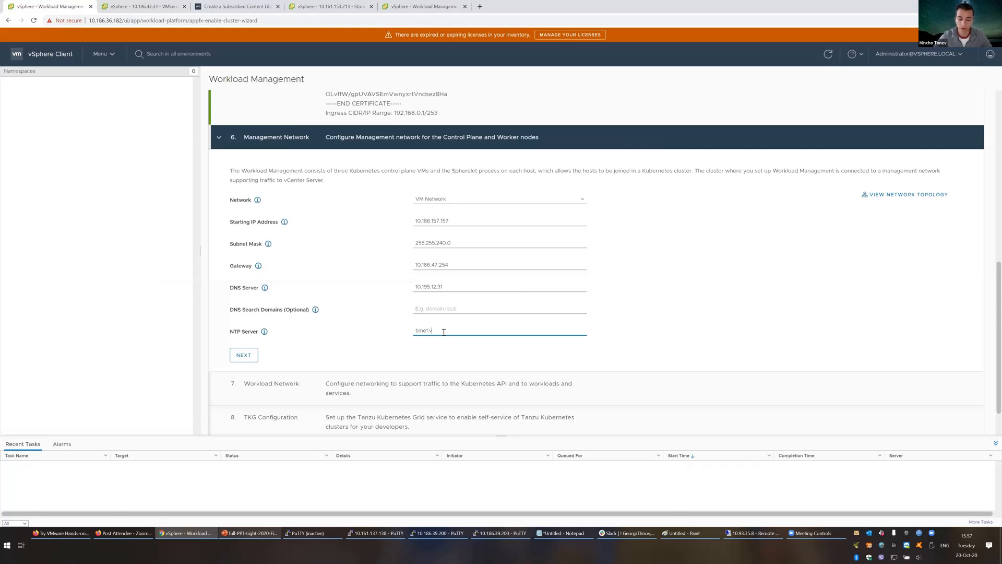
{"action": "type", "text": "mware.com"}
{"action": "left_click", "coordinate": [248, 354]}
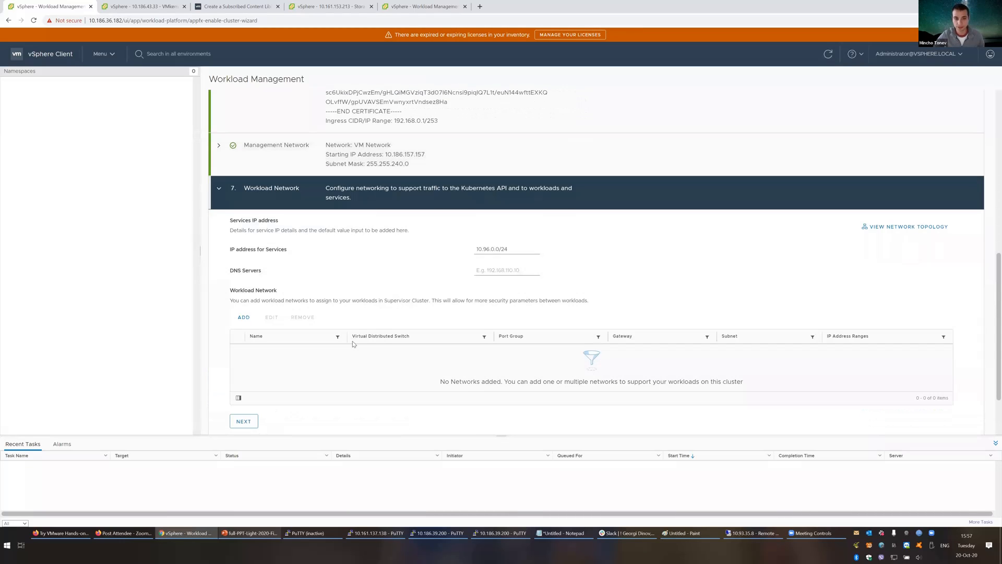
Step: Replace the default services range 10.96.0.0/24 with 172.24.0.0/16 copied from the example slide
{"action": "scroll", "coordinate": [347, 343], "scroll_direction": "down", "scroll_amount": 1}
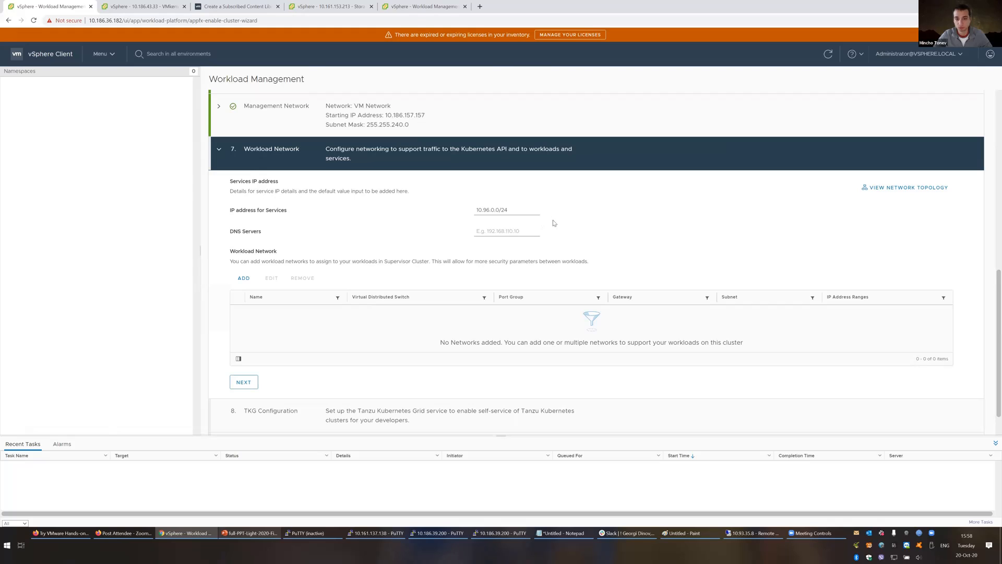
{"action": "left_click_drag", "start_coordinate": [538, 210], "coordinate": [418, 214]}
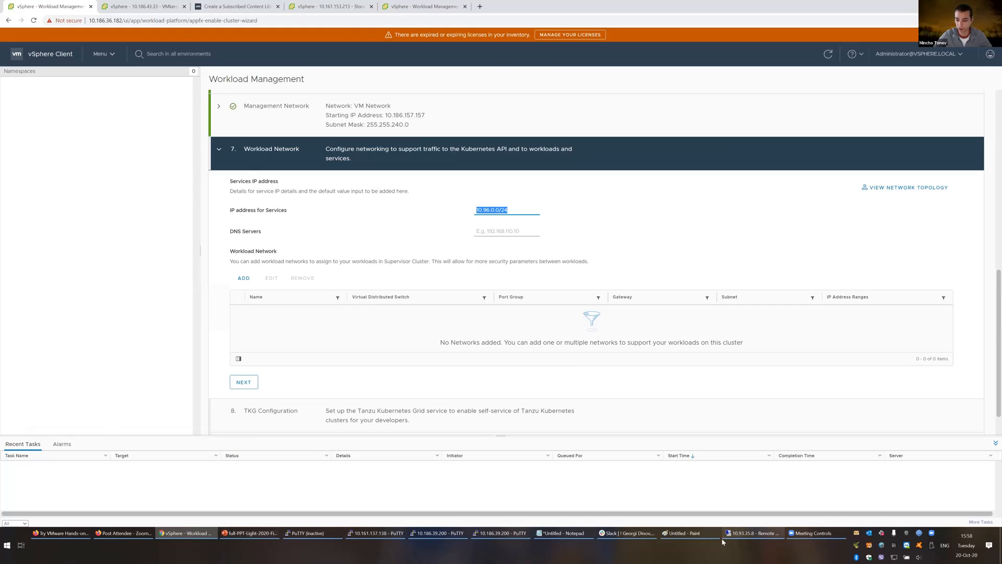
{"action": "left_click", "coordinate": [249, 533]}
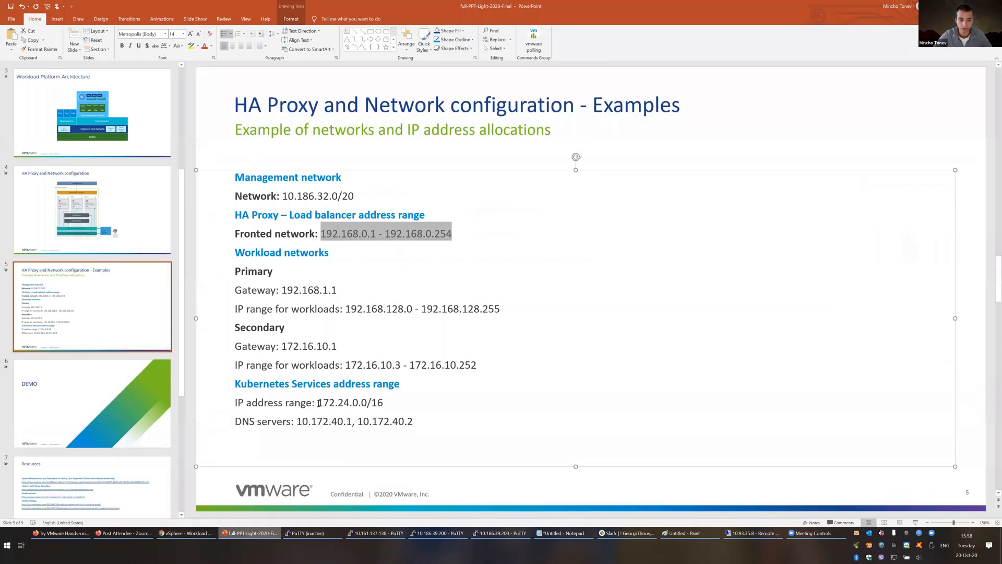
{"action": "left_click_drag", "start_coordinate": [318, 403], "coordinate": [386, 403]}
{"action": "key", "text": "ctrl+c"}
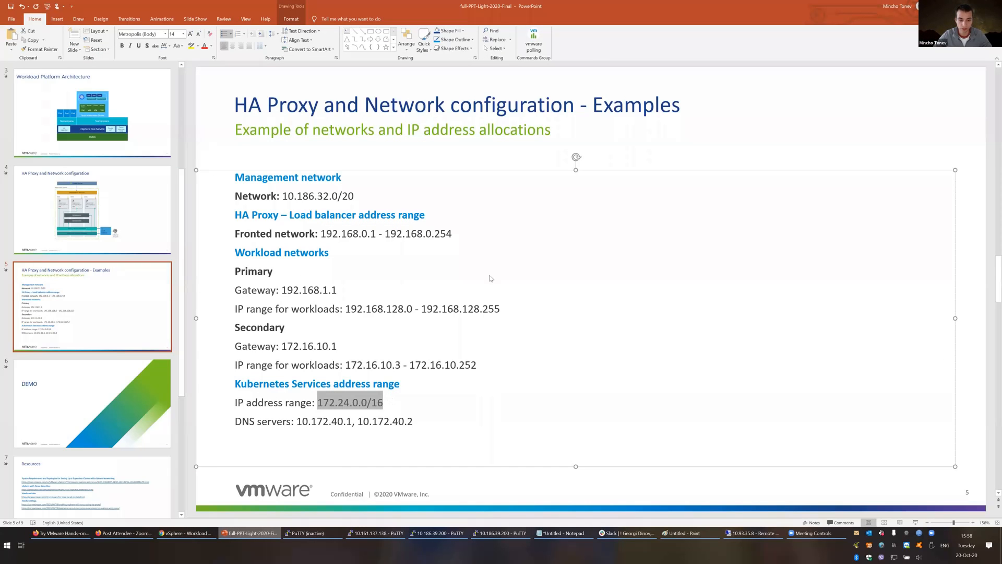
{"action": "key", "text": "alt+Tab"}
{"action": "key", "text": "ctrl+v"}
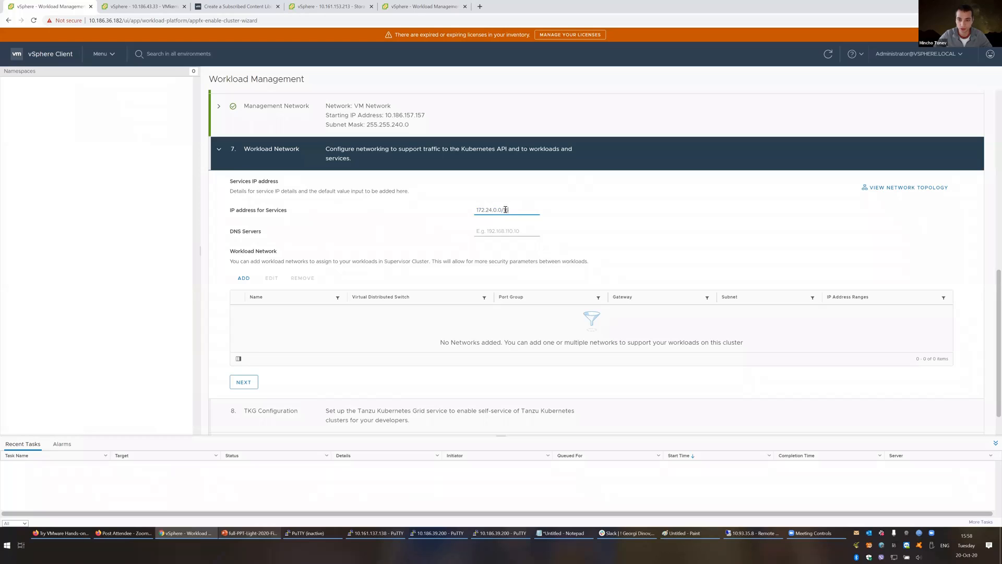
Step: Paste the slide's DNS servers 10.172.40.1 and 10.172.40.2 into the workload DNS Servers field
{"action": "key", "text": "alt+Tab"}
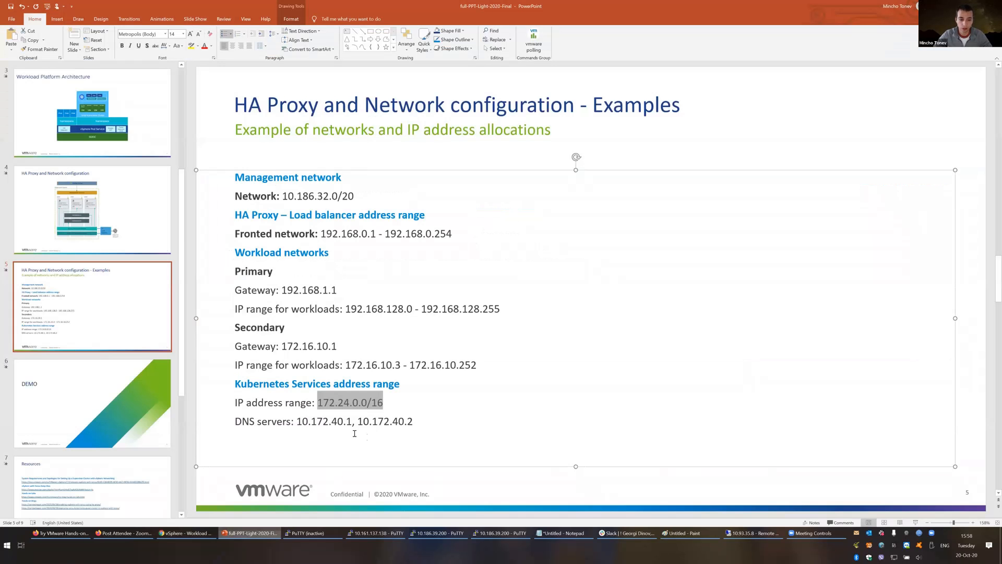
{"action": "left_click", "coordinate": [413, 422]}
{"action": "key", "text": "ctrl+shift+Left"}
{"action": "key", "text": "ctrl+shift+Left"}
{"action": "key", "text": "ctrl+c"}
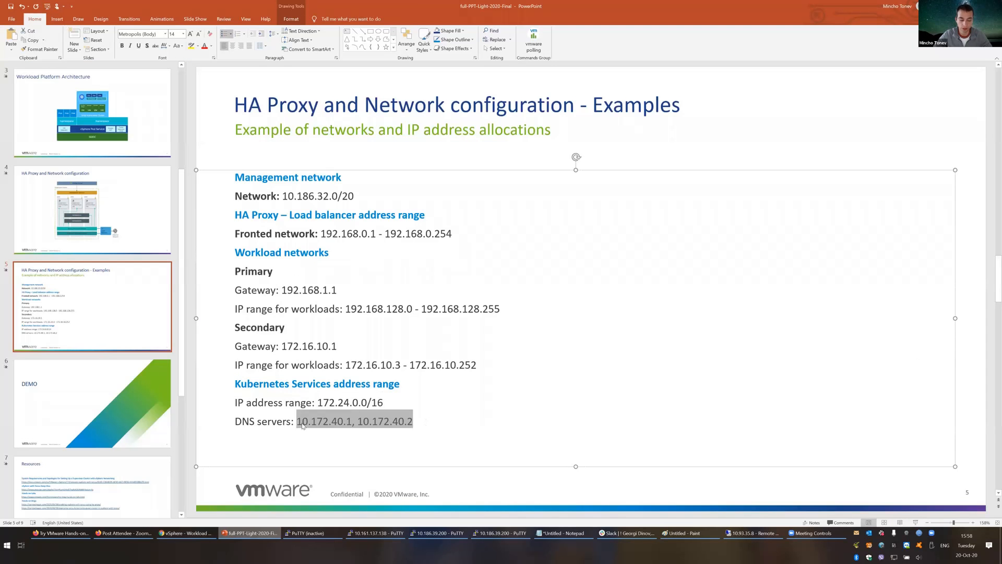
{"action": "key", "text": "alt+Tab"}
{"action": "left_click", "coordinate": [497, 222]}
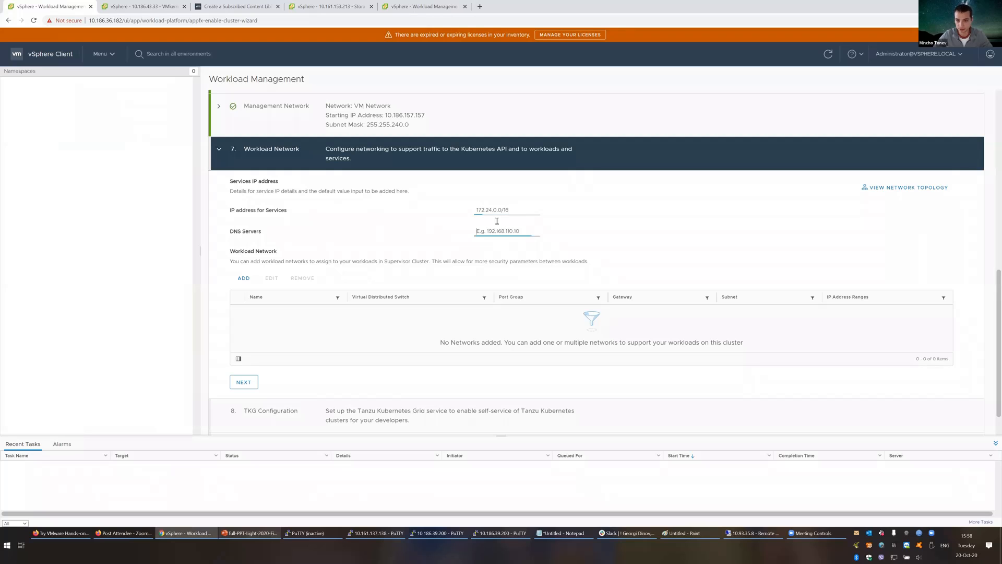
{"action": "key", "text": "ctrl+v"}
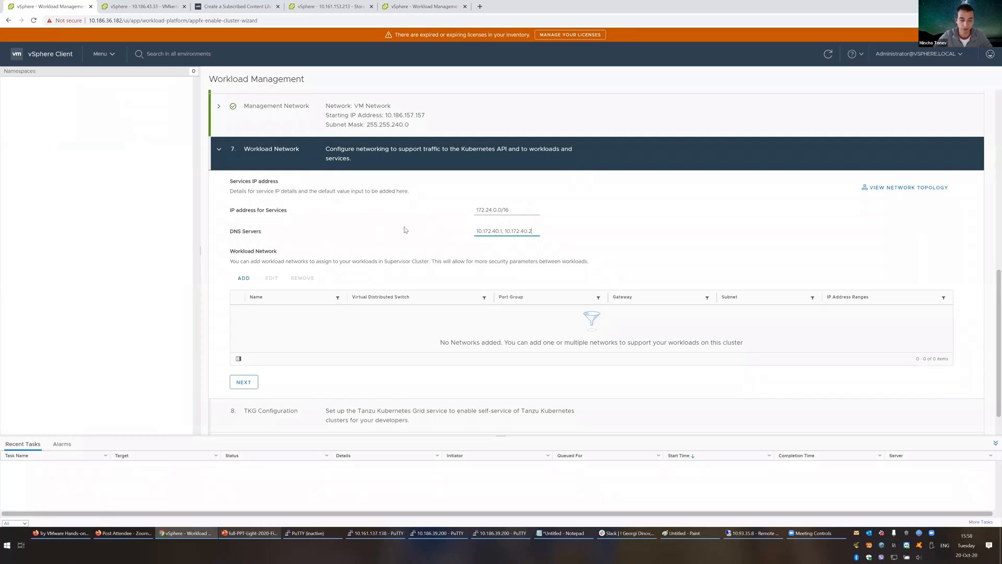
Step: Start a workload network on the primary port group, checking the HA Proxy diagram and host VMkernel adapters
{"action": "left_click", "coordinate": [247, 280]}
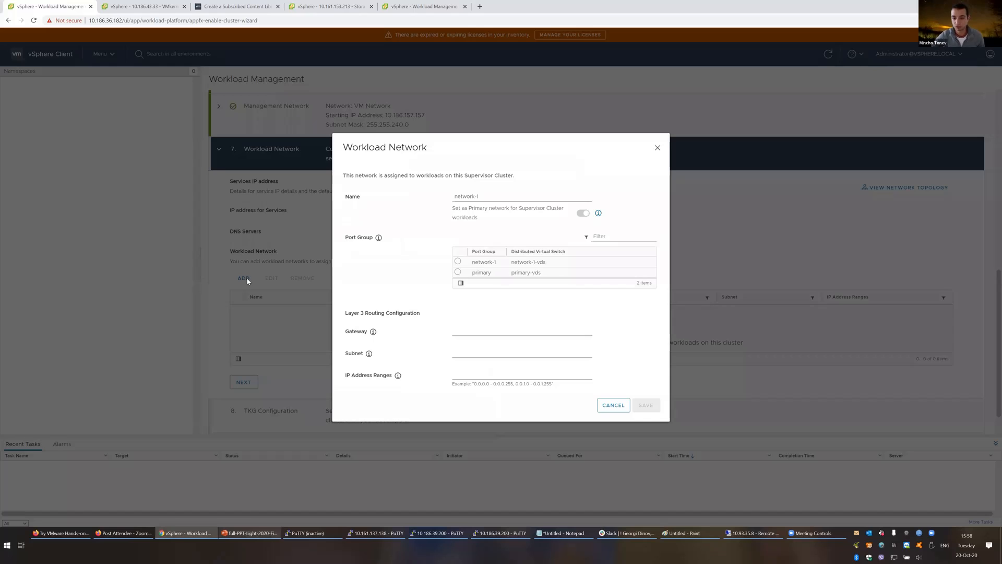
{"action": "left_click", "coordinate": [458, 272]}
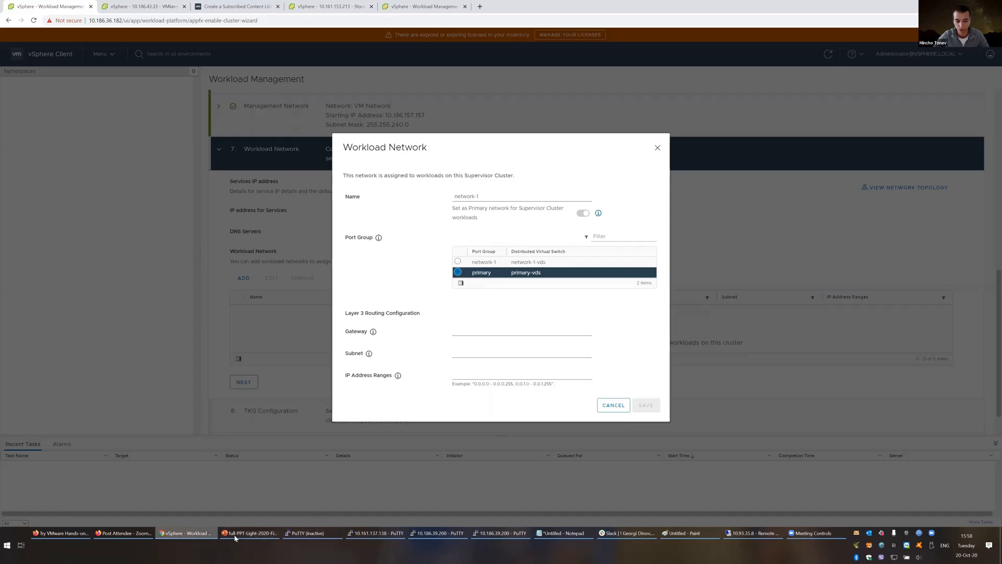
{"action": "left_click", "coordinate": [256, 529]}
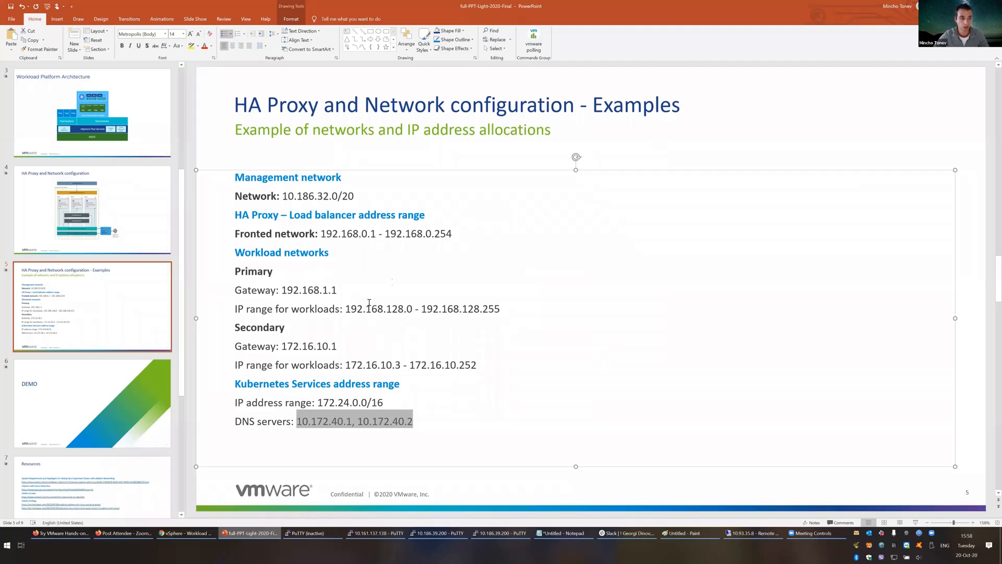
{"action": "left_click", "coordinate": [159, 240]}
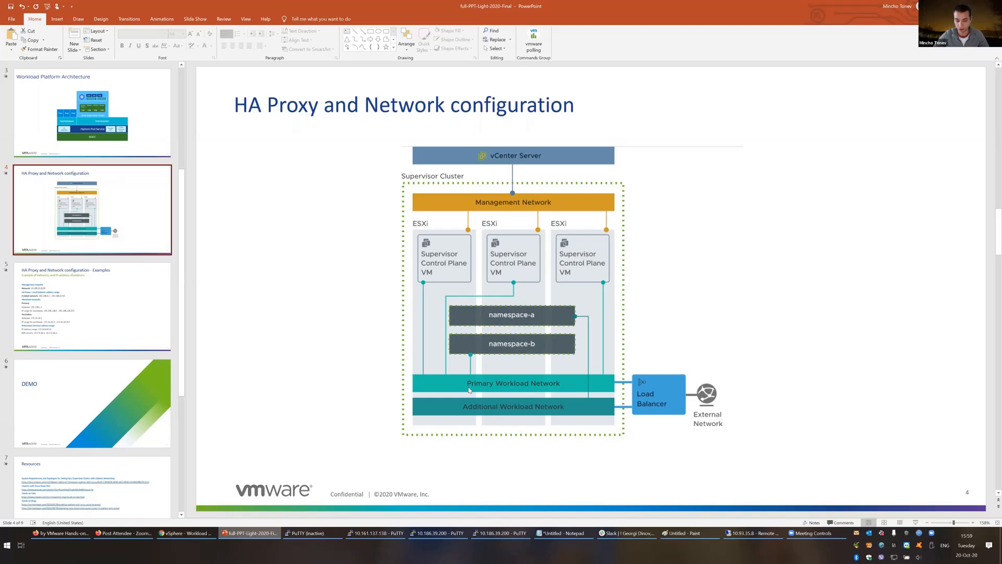
{"action": "key", "text": "alt+Tab"}
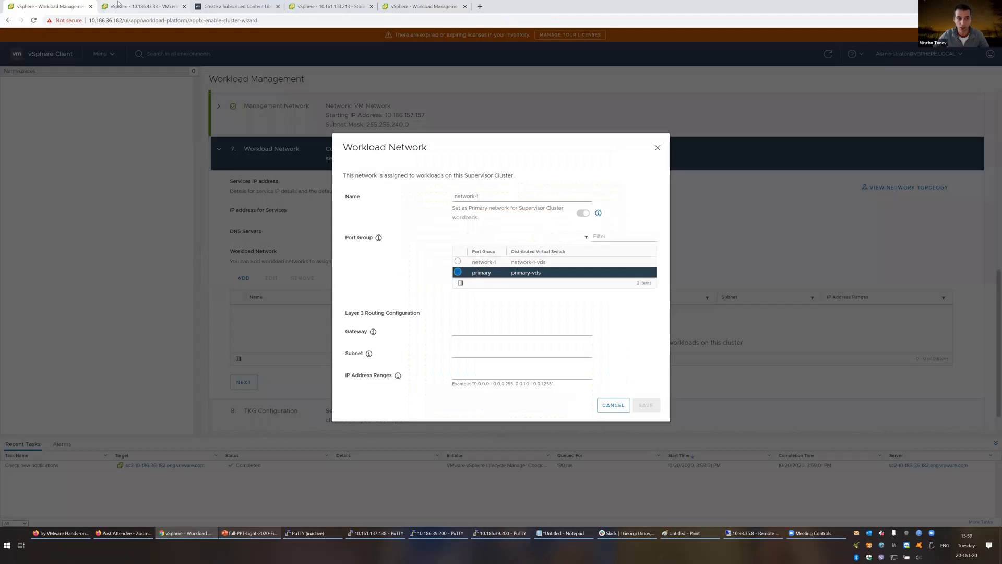
{"action": "left_click", "coordinate": [141, 6]}
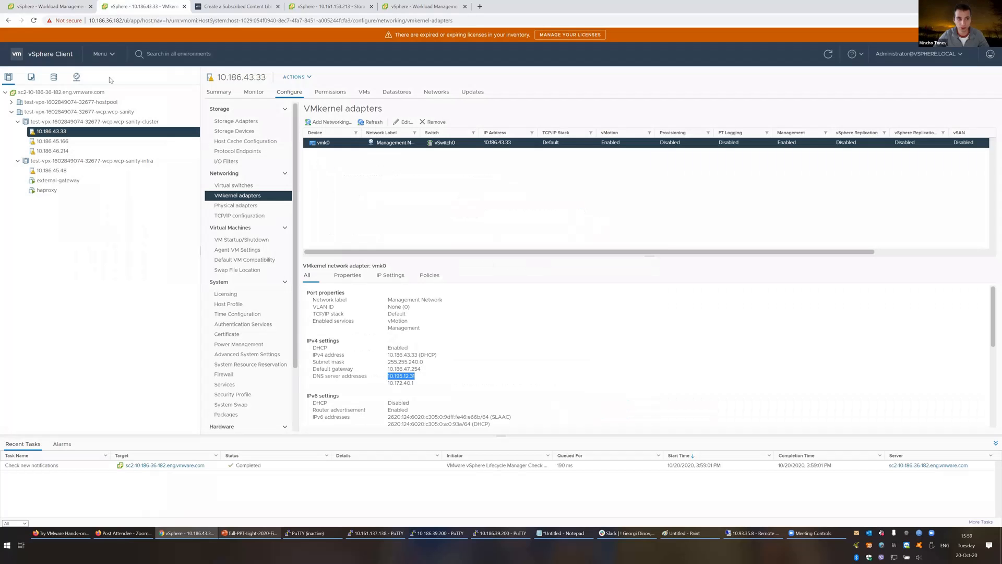
Step: Inspect network-1-vds configuration and topology, expanding uplink1 and listing the VMs on network-1
{"action": "left_click", "coordinate": [52, 78]}
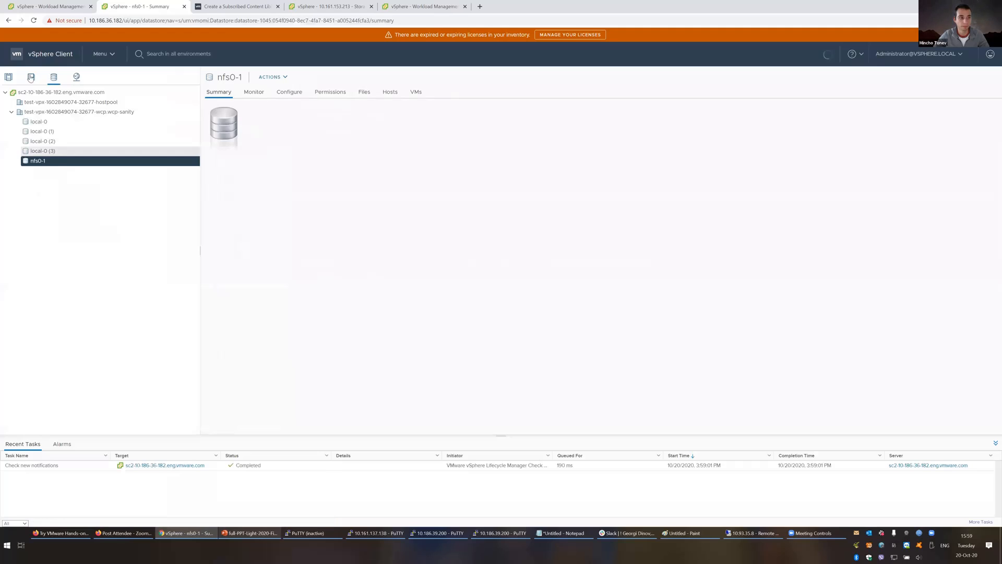
{"action": "left_click", "coordinate": [76, 78]}
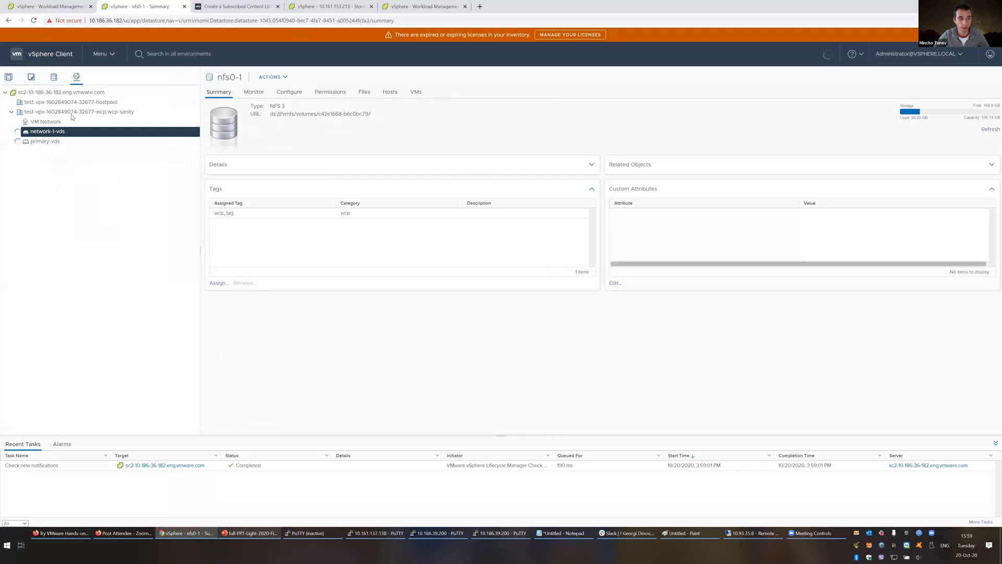
{"action": "left_click", "coordinate": [49, 131]}
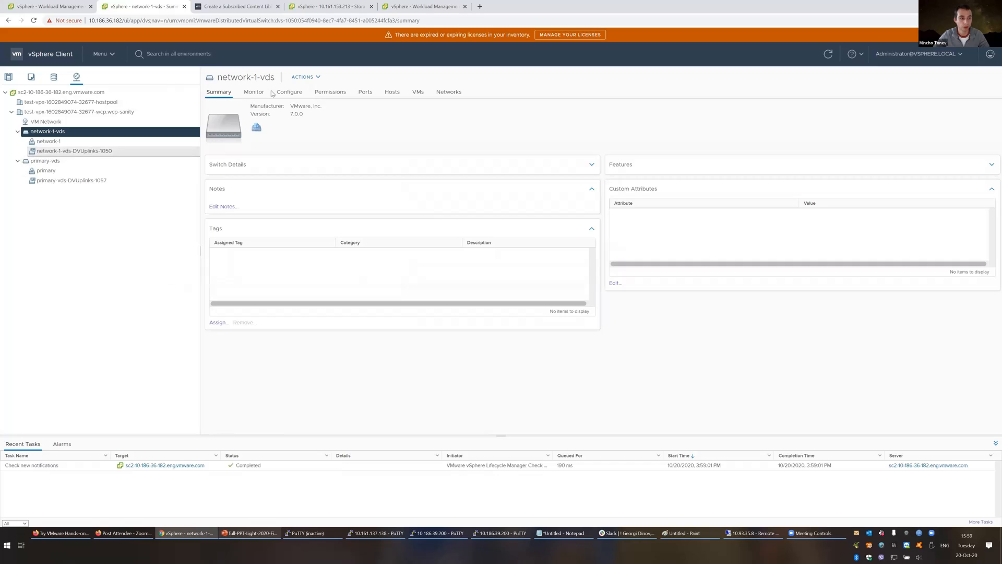
{"action": "left_click", "coordinate": [301, 98]}
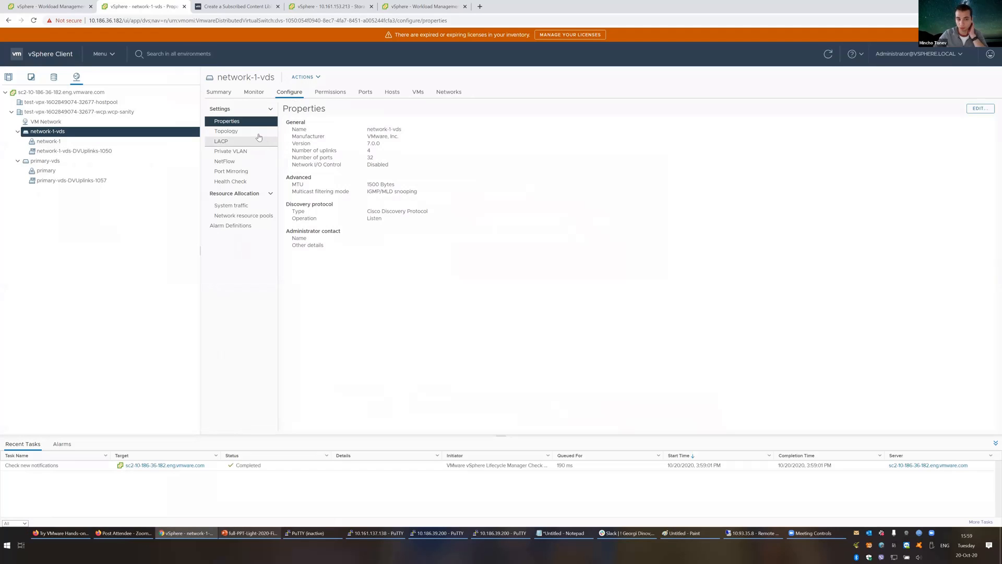
{"action": "left_click", "coordinate": [259, 132]}
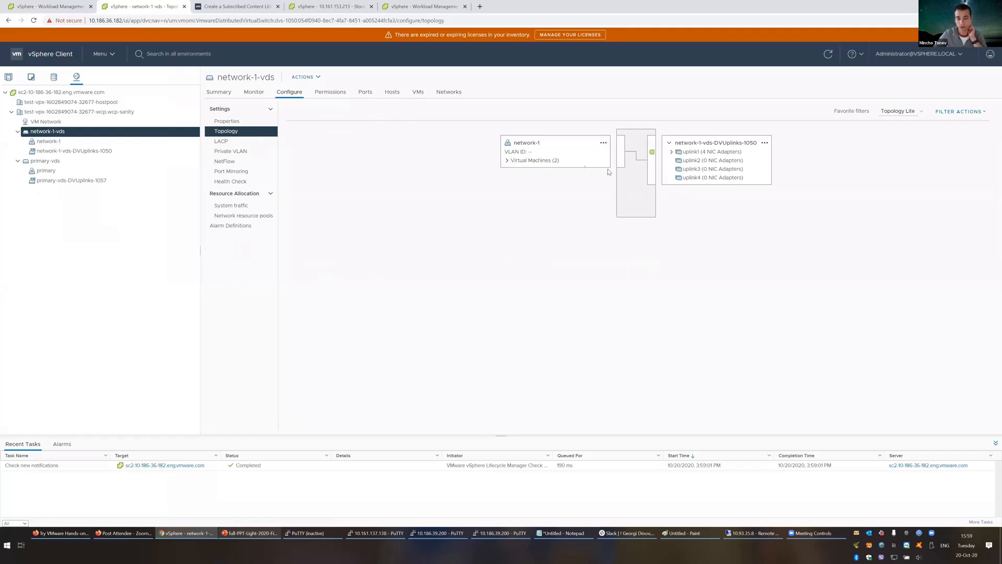
{"action": "left_click", "coordinate": [672, 152]}
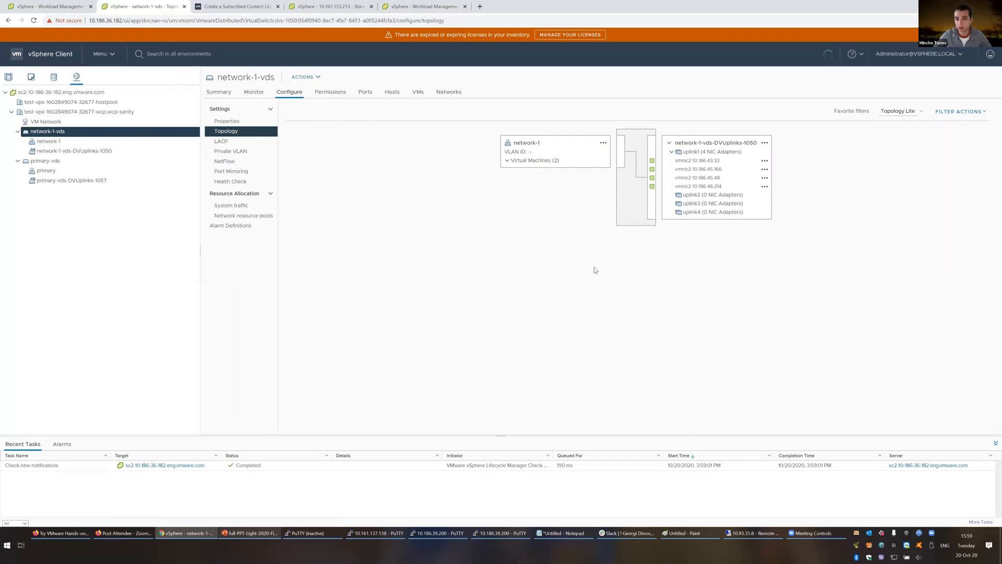
{"action": "left_click", "coordinate": [508, 160]}
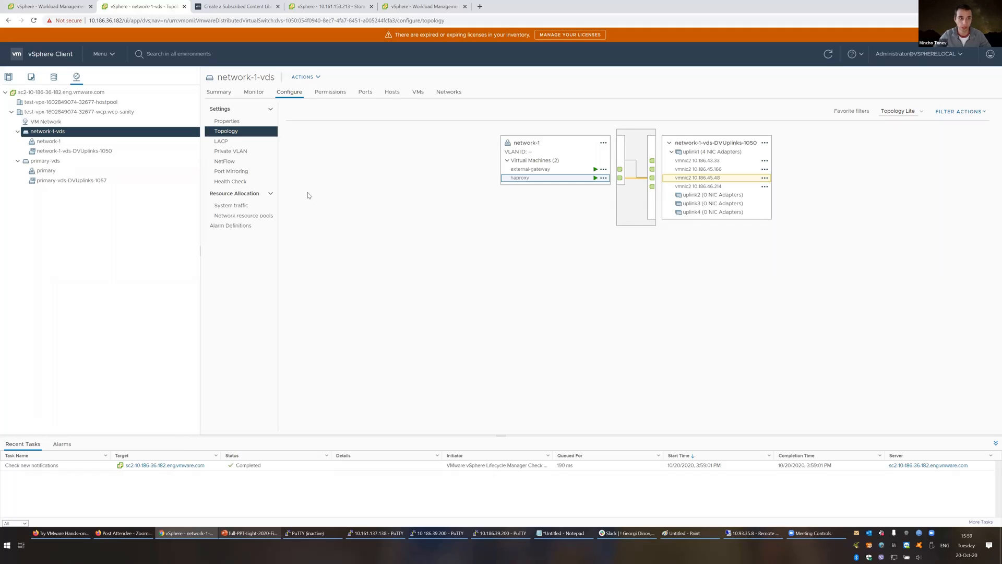
{"action": "left_click", "coordinate": [52, 7]}
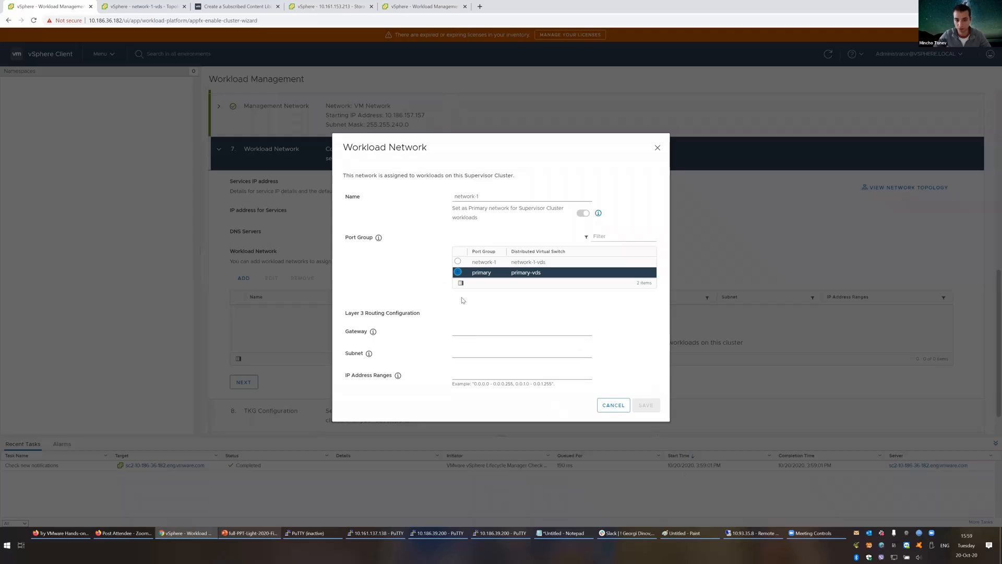
Step: Rename the workload network to primary and set its gateway to 192.168.1.1
{"action": "left_click", "coordinate": [488, 197]}
{"action": "key", "text": "ctrl+a"}
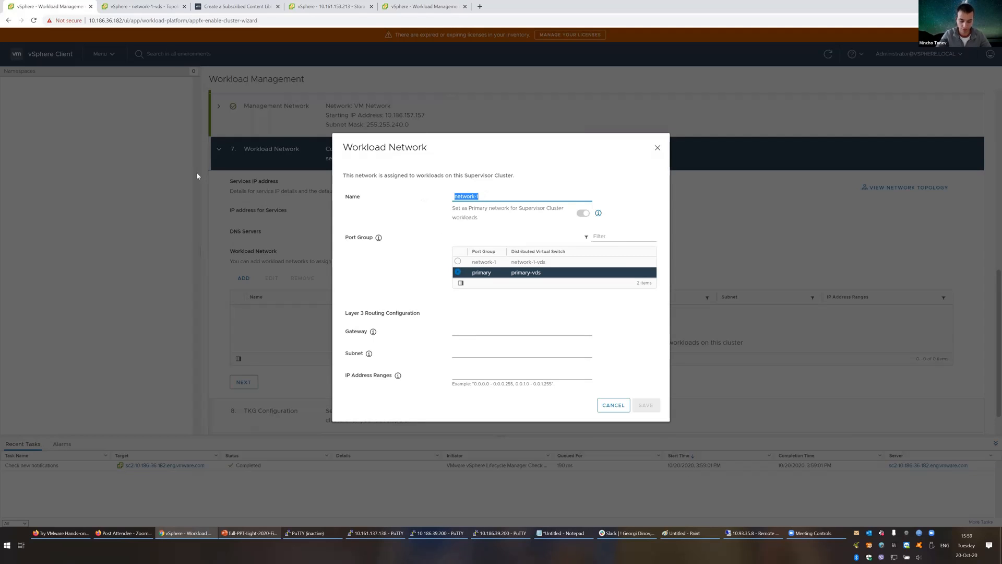
{"action": "type", "text": "primary"}
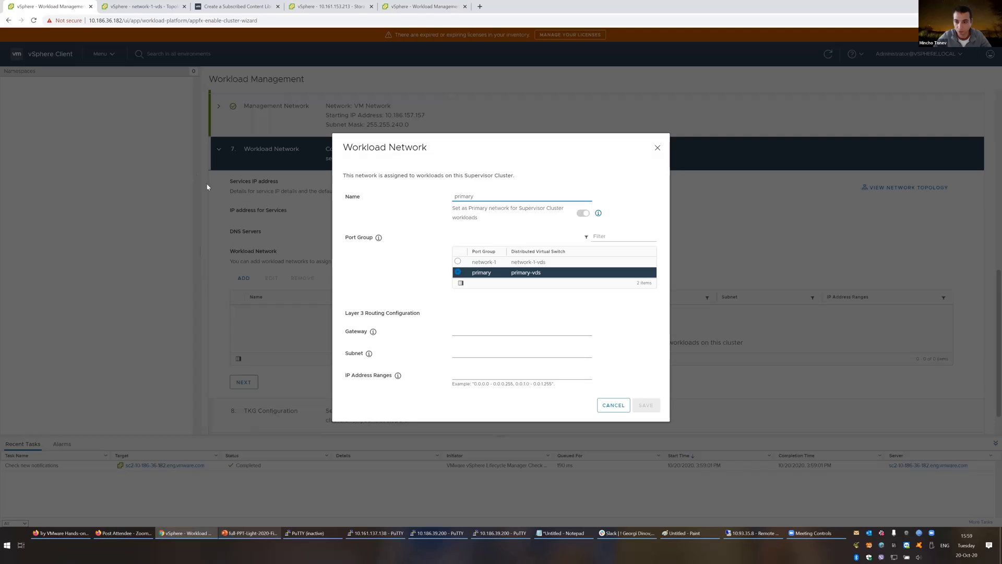
{"action": "key", "text": "alt+Tab"}
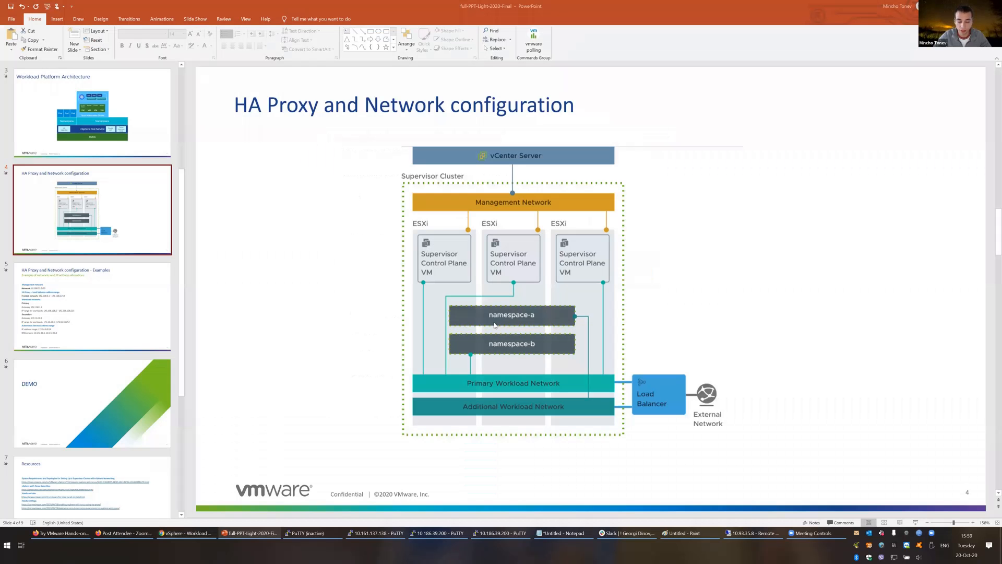
{"action": "left_click", "coordinate": [116, 317]}
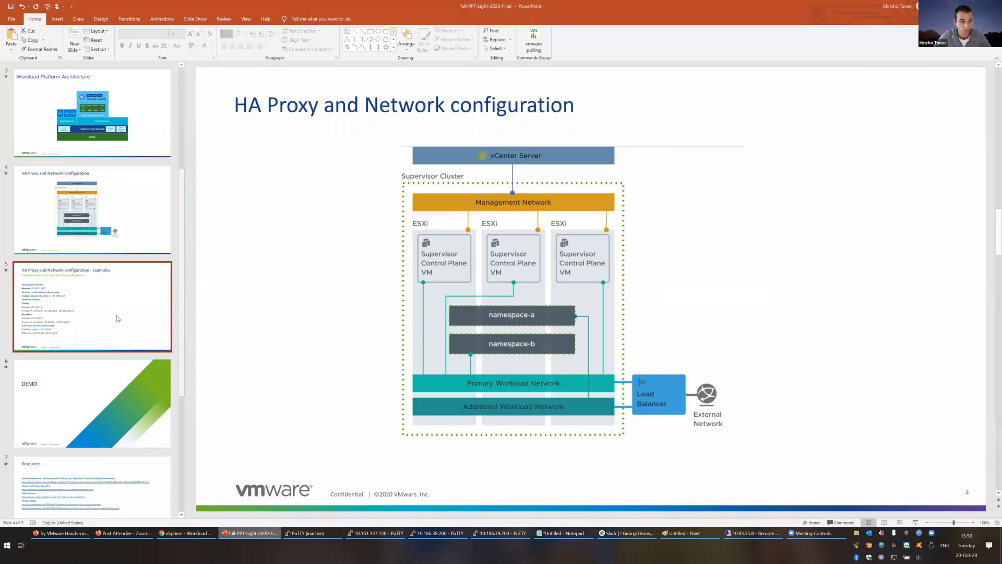
{"action": "double_click", "coordinate": [282, 291]}
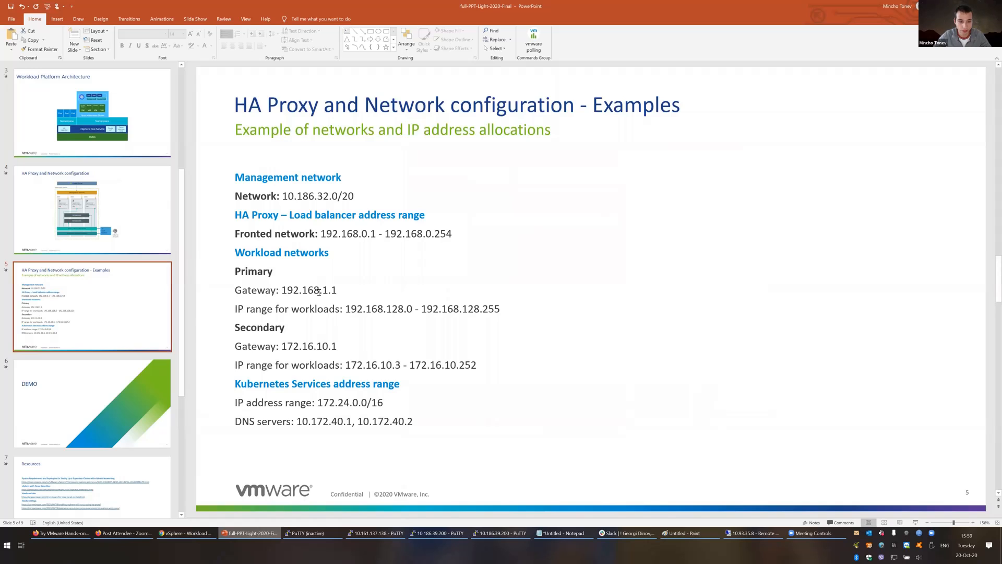
{"action": "key", "text": "alt+Tab"}
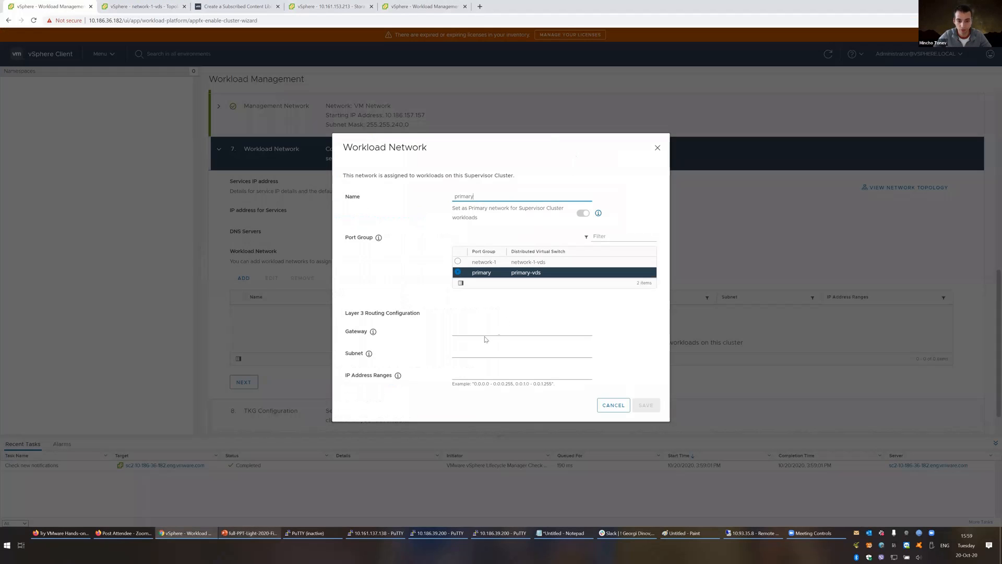
{"action": "left_click", "coordinate": [486, 335]}
{"action": "left_click", "coordinate": [514, 342]}
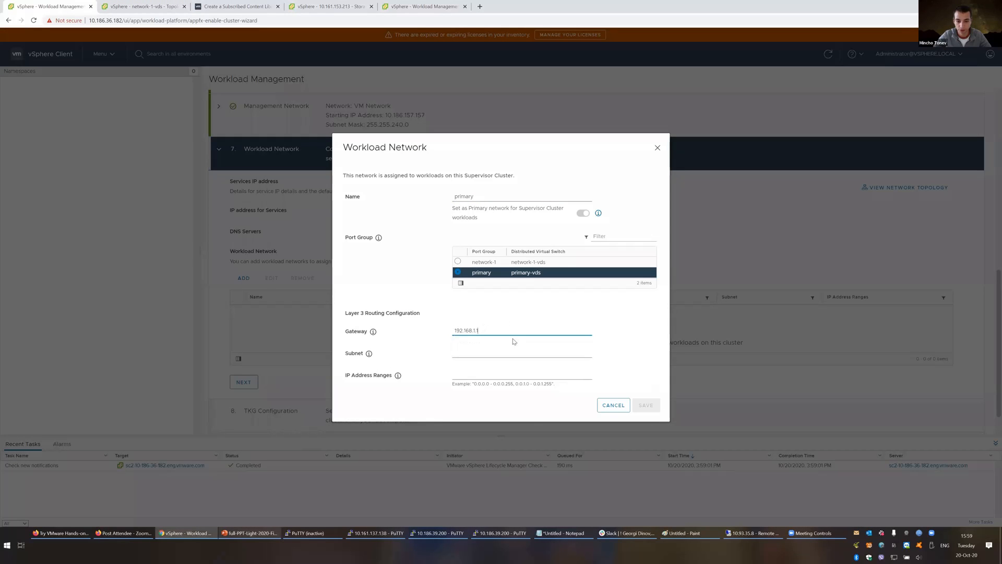
Step: Enter range 192.168.128.0 - 192.168.128.255 and subnet 255.255.0.0, then save the primary network
{"action": "left_click", "coordinate": [474, 349]}
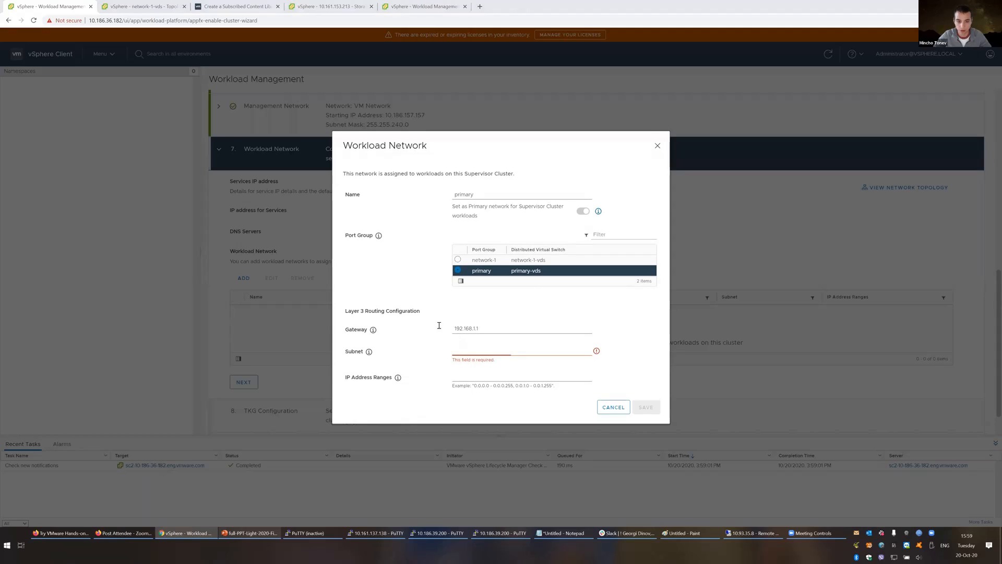
{"action": "key", "text": "alt+Tab"}
{"action": "left_click_drag", "start_coordinate": [347, 309], "coordinate": [500, 309]}
{"action": "key", "text": "ctrl+c"}
{"action": "key", "text": "alt+Tab"}
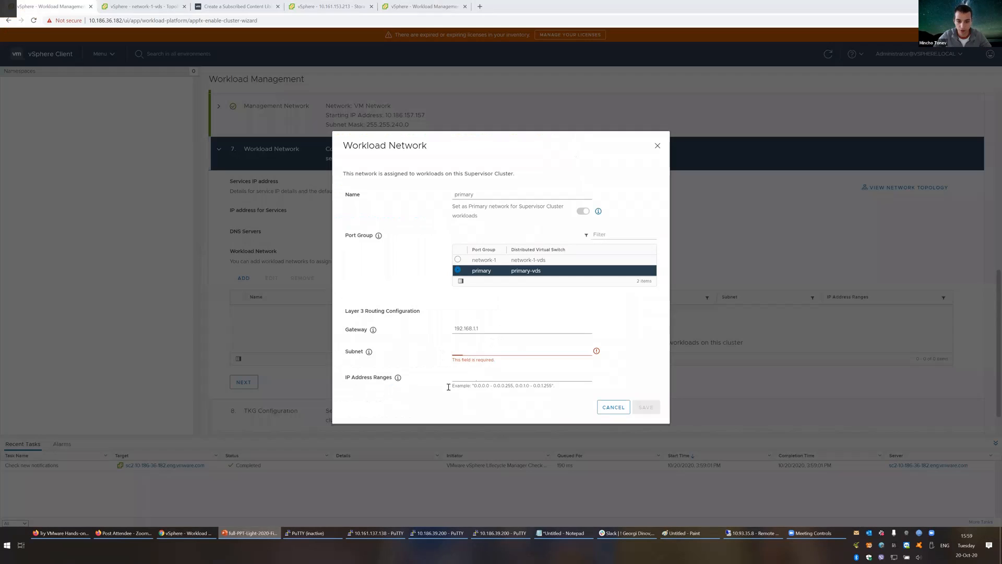
{"action": "left_click", "coordinate": [479, 374]}
{"action": "key", "text": "ctrl+v"}
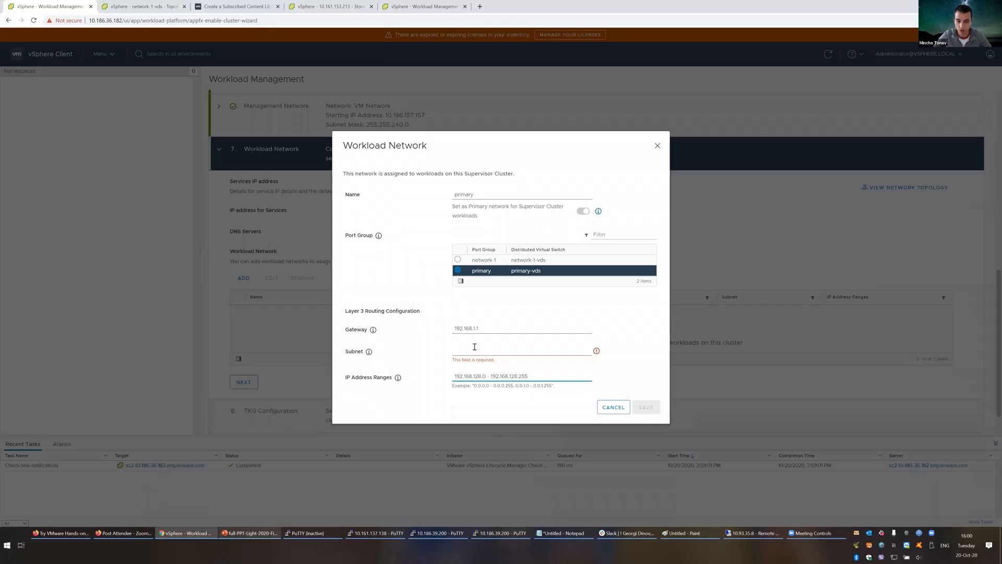
{"action": "left_click", "coordinate": [474, 347]}
{"action": "type", "text": "2"}
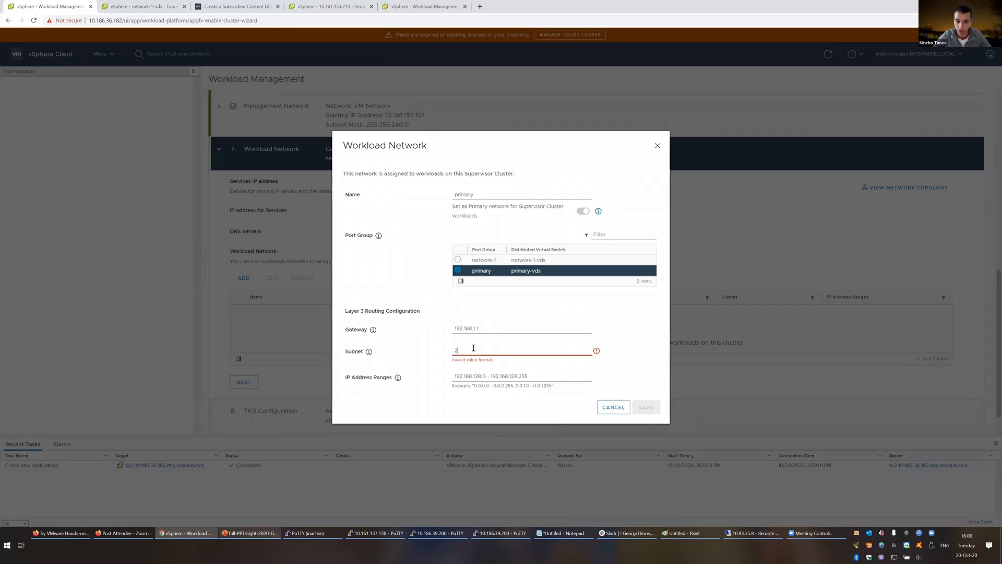
{"action": "type", "text": "55.255.0"}
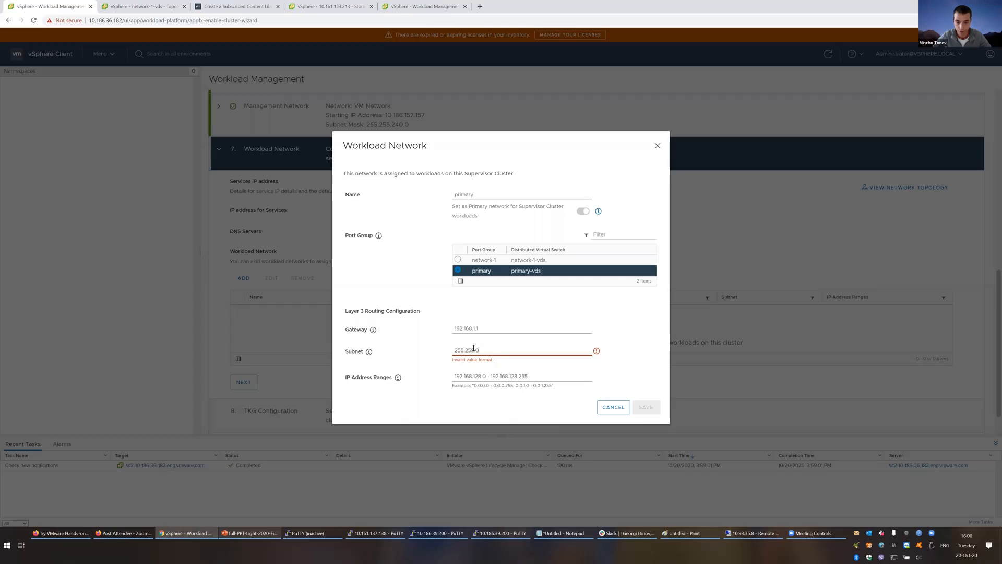
{"action": "type", "text": ".0"}
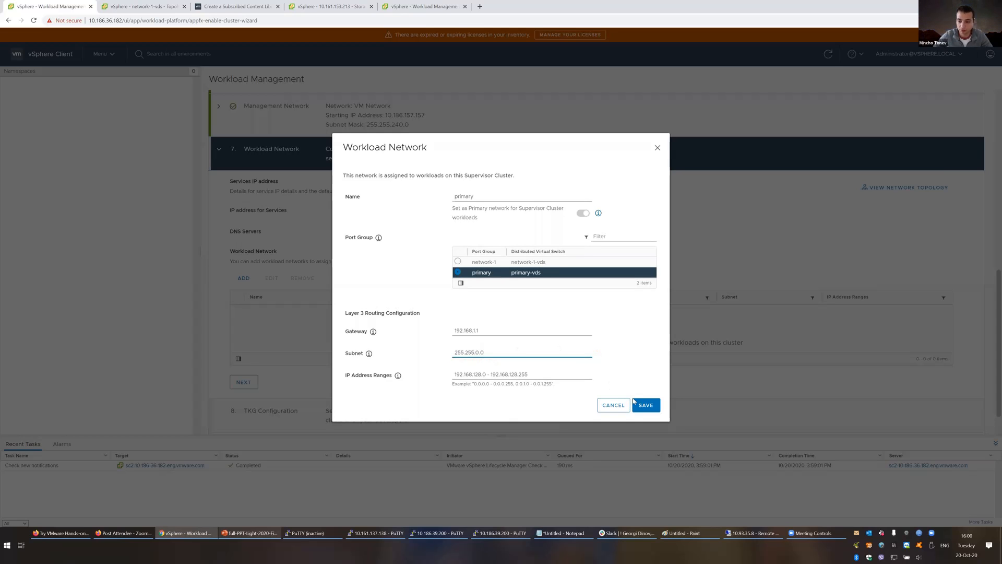
{"action": "left_click", "coordinate": [649, 411]}
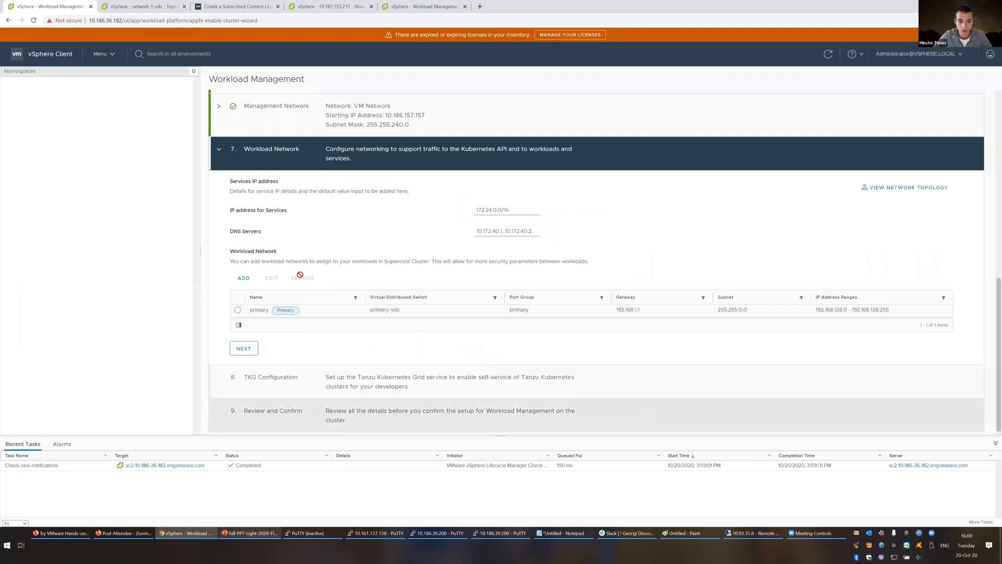
Step: Add a second workload network on port group network-1 with gateway 172.16.10.1
{"action": "left_click", "coordinate": [244, 279]}
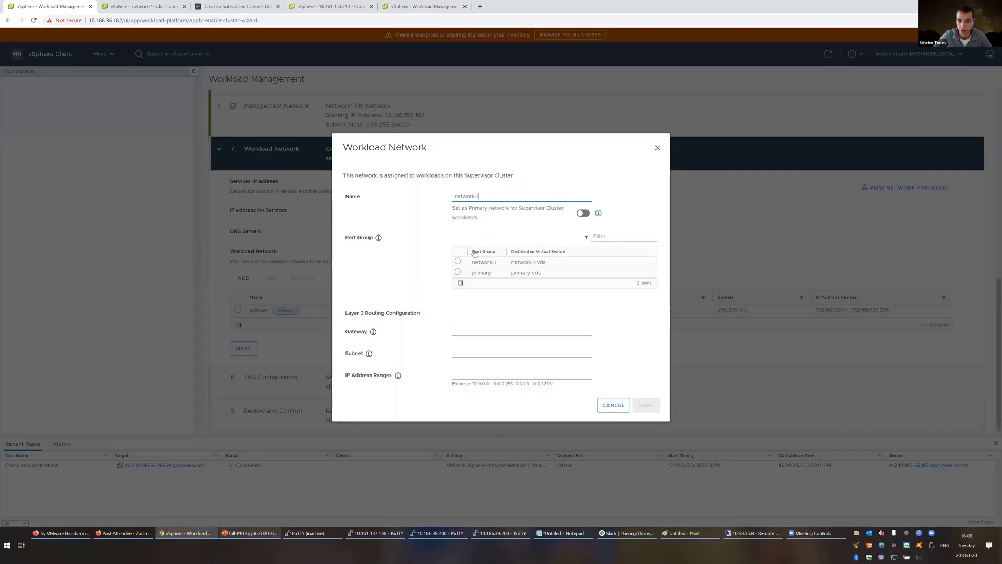
{"action": "left_click", "coordinate": [458, 261]}
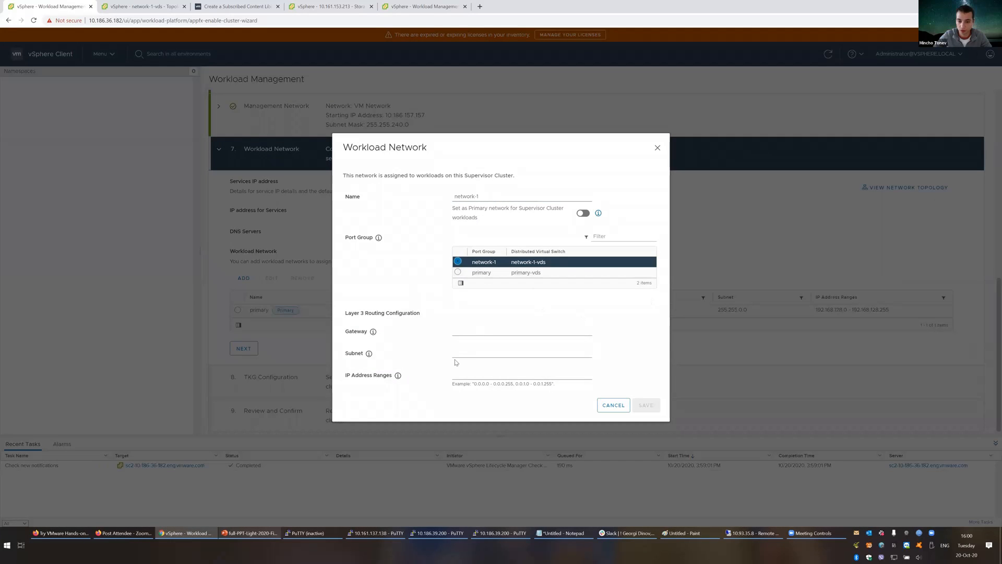
{"action": "key", "text": "alt+Tab"}
{"action": "left_click_drag", "start_coordinate": [282, 346], "coordinate": [369, 346]}
{"action": "key", "text": "ctrl+c"}
{"action": "key", "text": "alt+Tab"}
{"action": "left_click", "coordinate": [475, 330]}
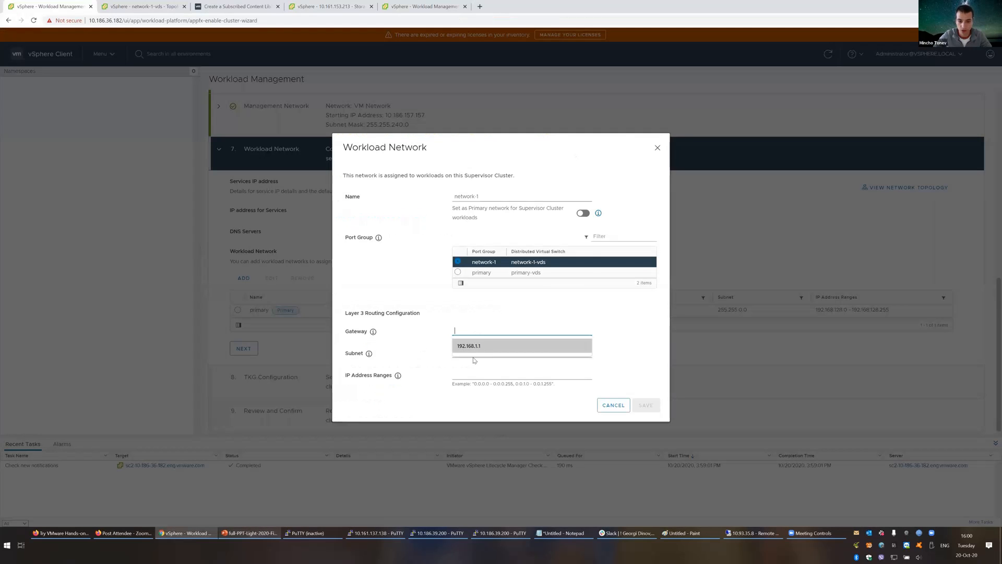
{"action": "key", "text": "ctrl+v"}
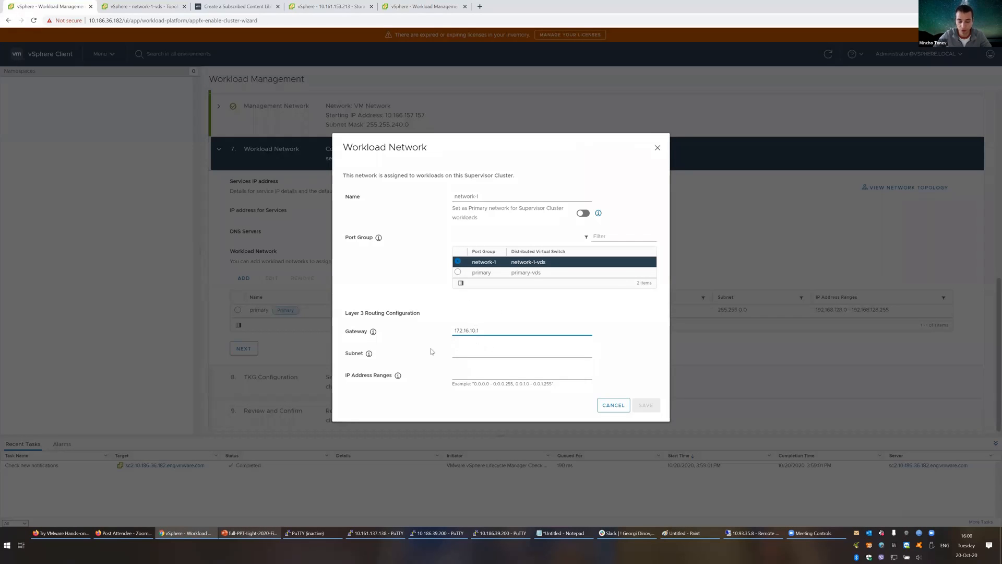
Step: Set range 172.16.10.3 - 172.16.10.252 and subnet 255.255.255.0, then save network-1
{"action": "key", "text": "alt+Tab"}
{"action": "left_click", "coordinate": [345, 365]}
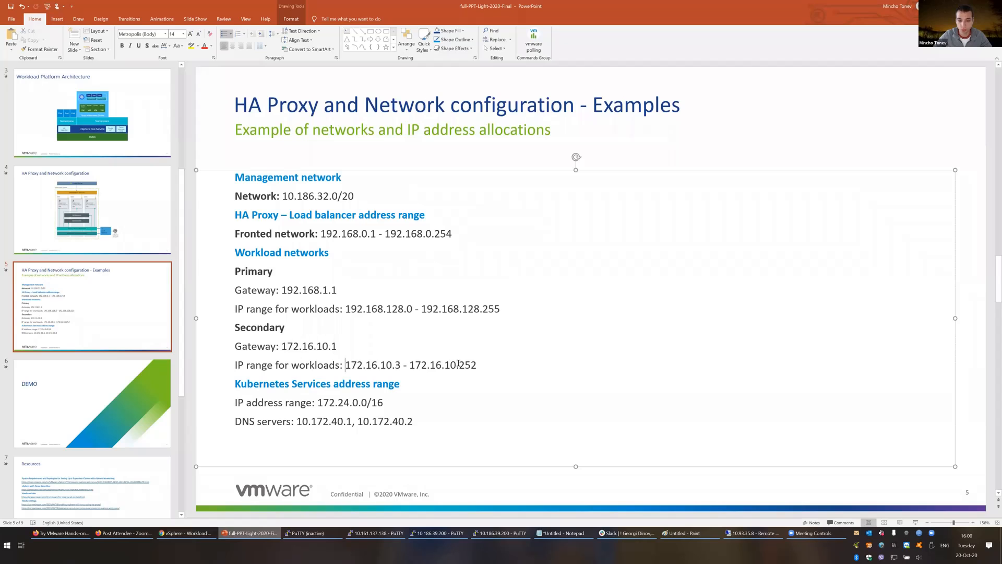
{"action": "left_click_drag", "start_coordinate": [458, 365], "coordinate": [477, 364]}
{"action": "key", "text": "ctrl+c"}
{"action": "key", "text": "alt+Tab"}
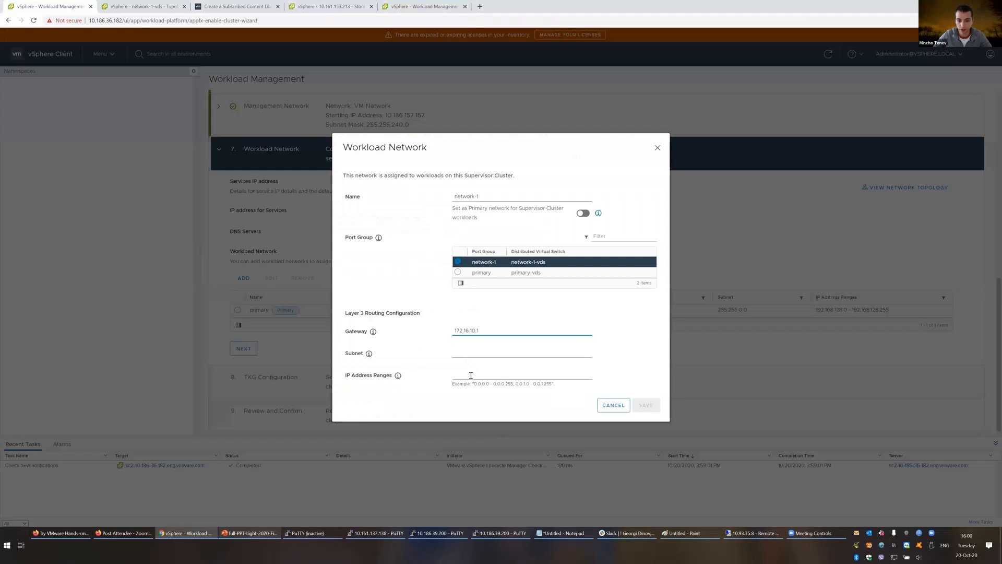
{"action": "left_click", "coordinate": [471, 374]}
{"action": "key", "text": "ctrl+v"}
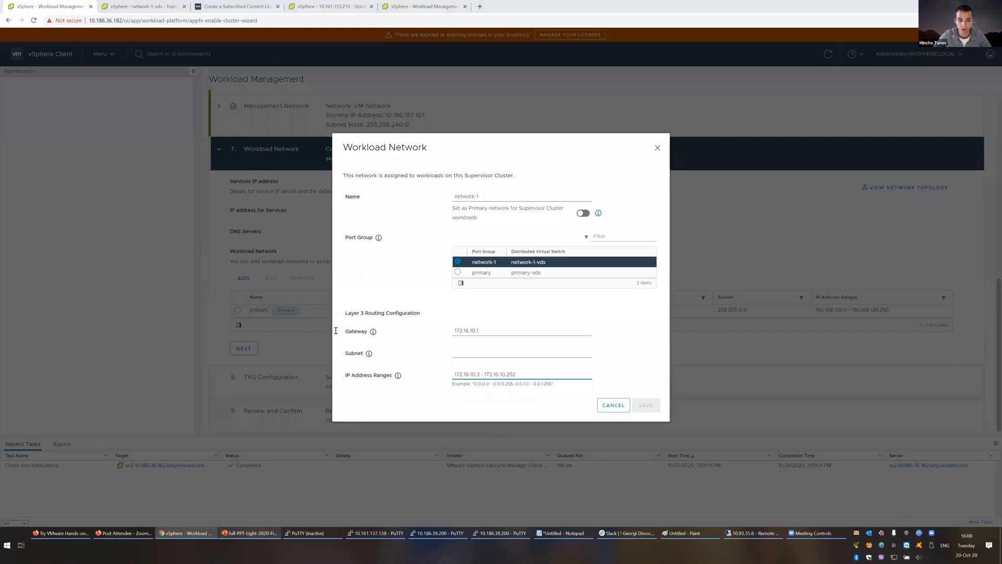
{"action": "key", "text": "alt+Tab"}
{"action": "key", "text": "alt+Tab"}
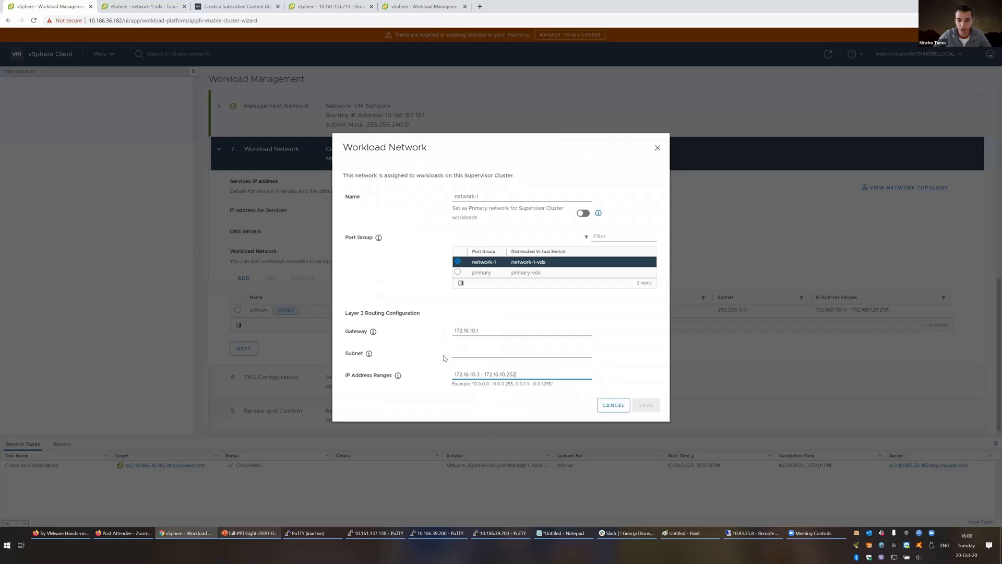
{"action": "left_click", "coordinate": [471, 350]}
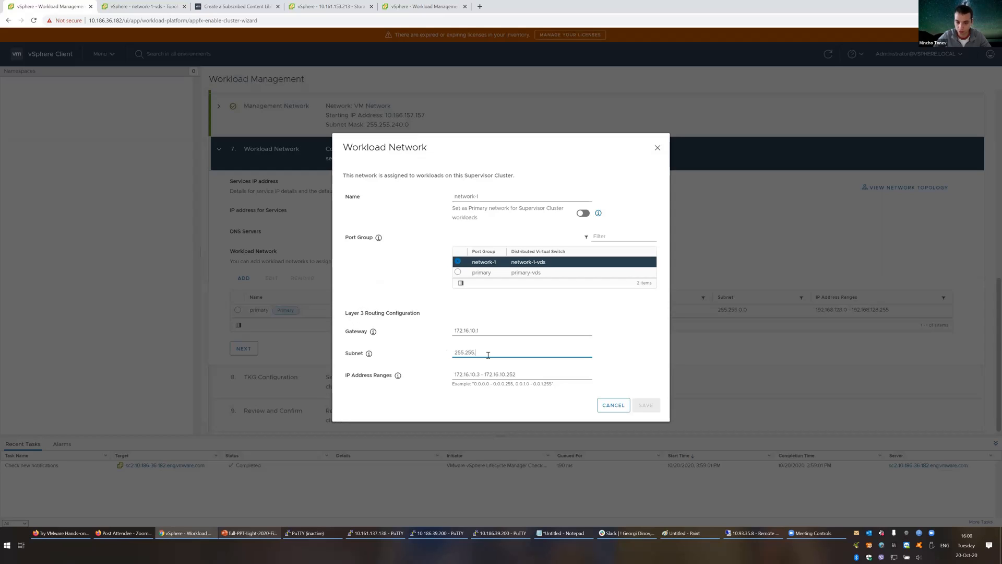
{"action": "type", "text": "0"}
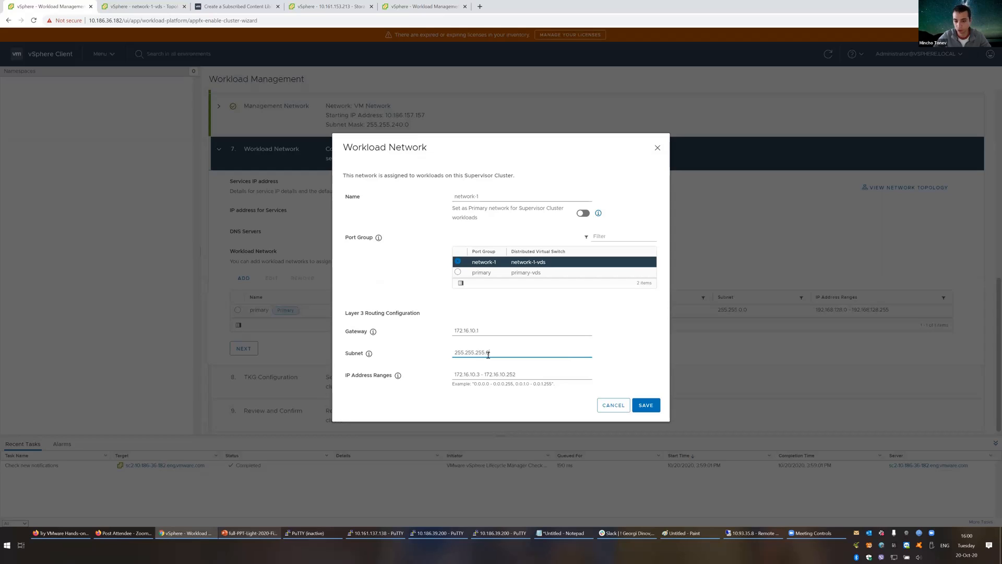
{"action": "left_click", "coordinate": [650, 408]}
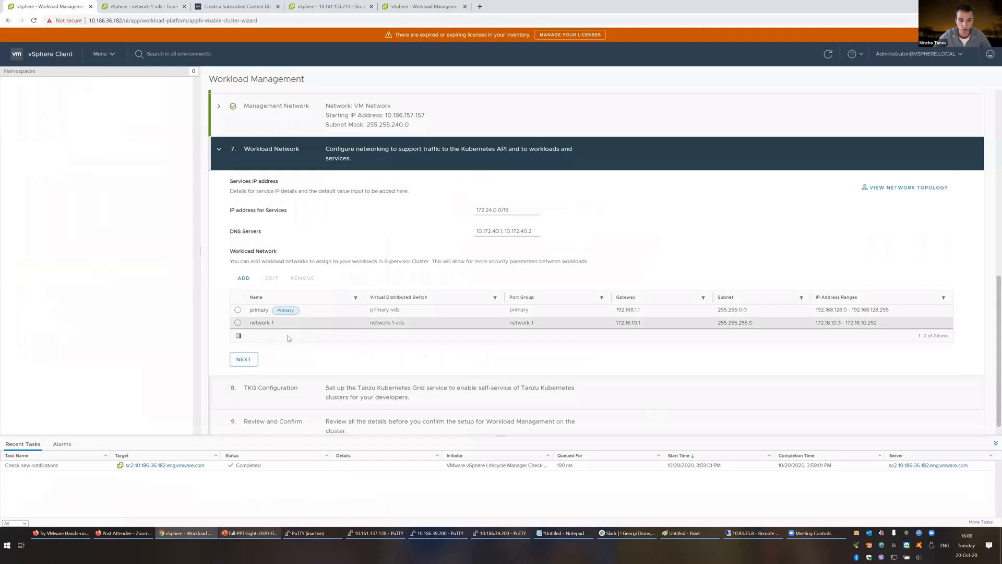
Step: Choose the Tanzu content library in the TKG Configuration step
{"action": "left_click", "coordinate": [243, 359]}
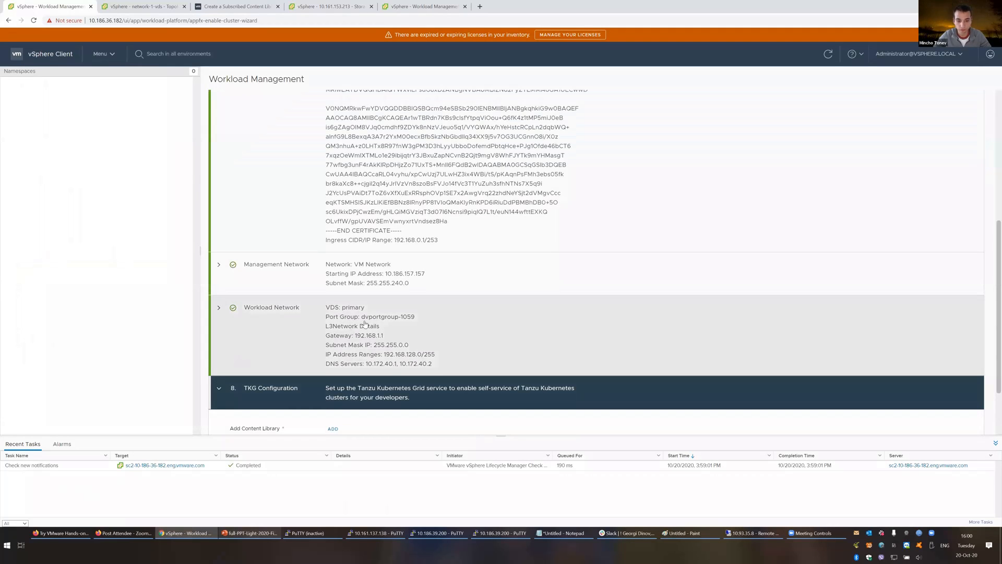
{"action": "scroll", "coordinate": [365, 324], "scroll_direction": "down", "scroll_amount": 2}
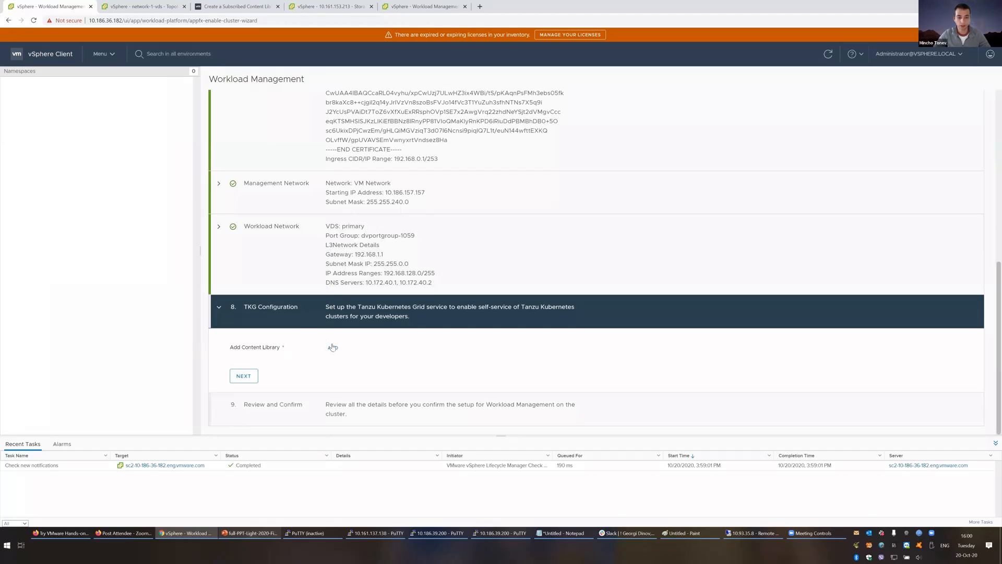
{"action": "left_click", "coordinate": [333, 348]}
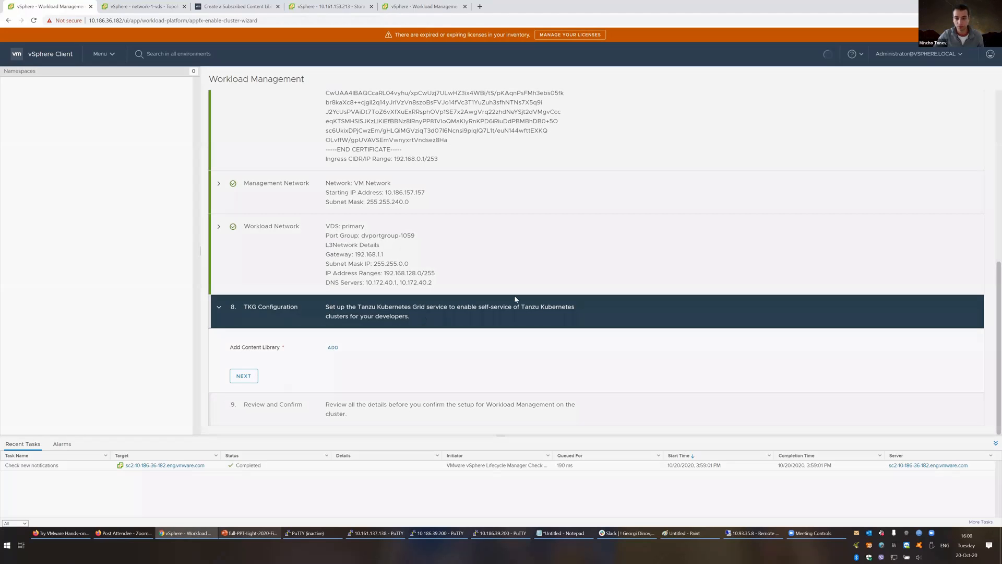
{"action": "left_click", "coordinate": [352, 284]}
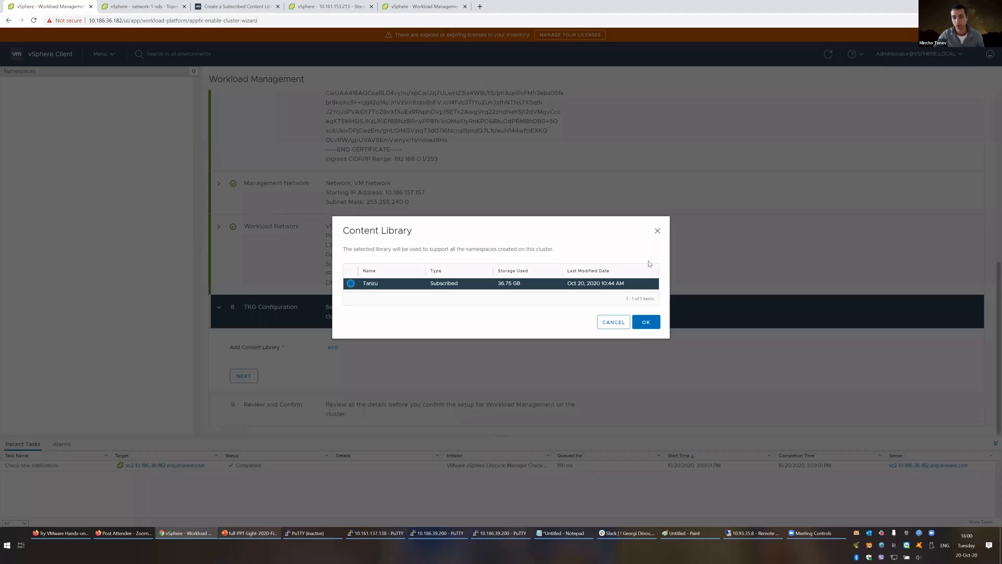
{"action": "left_click", "coordinate": [644, 322]}
Step: Review the Workload Management settings and submit enablement with FINISH
{"action": "left_click", "coordinate": [243, 376]}
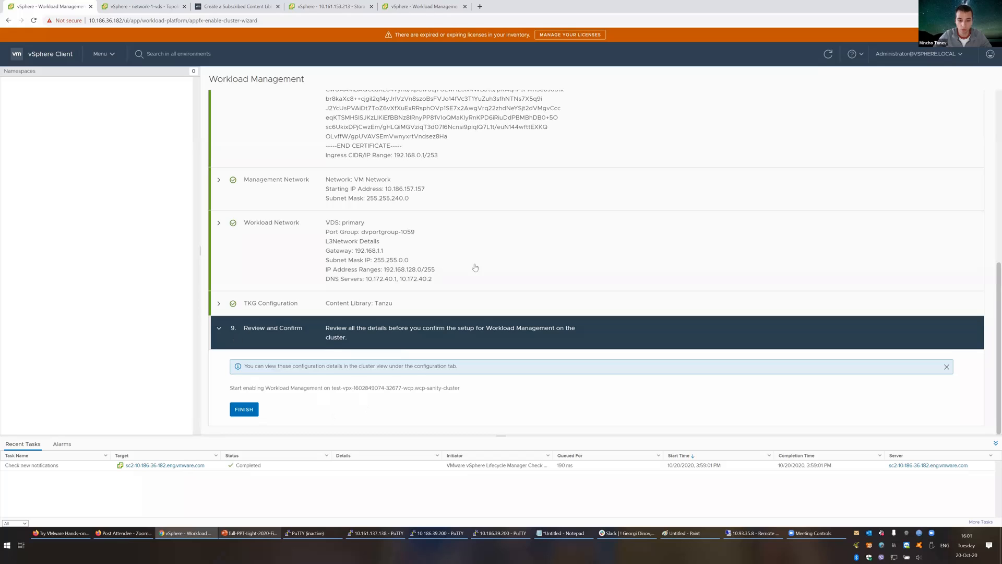
{"action": "scroll", "coordinate": [366, 314], "scroll_direction": "up", "scroll_amount": 10}
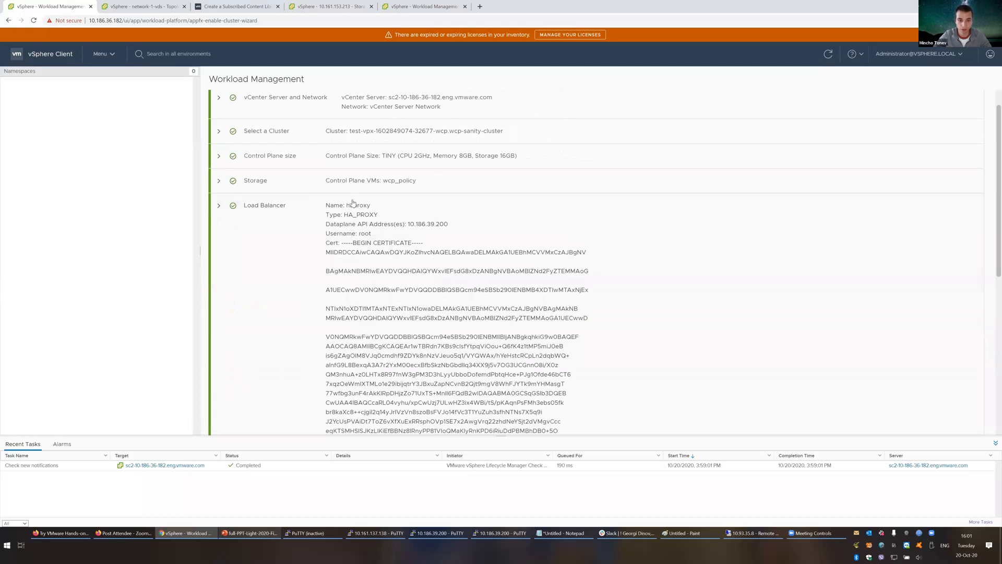
{"action": "scroll", "coordinate": [290, 196], "scroll_direction": "down", "scroll_amount": 10}
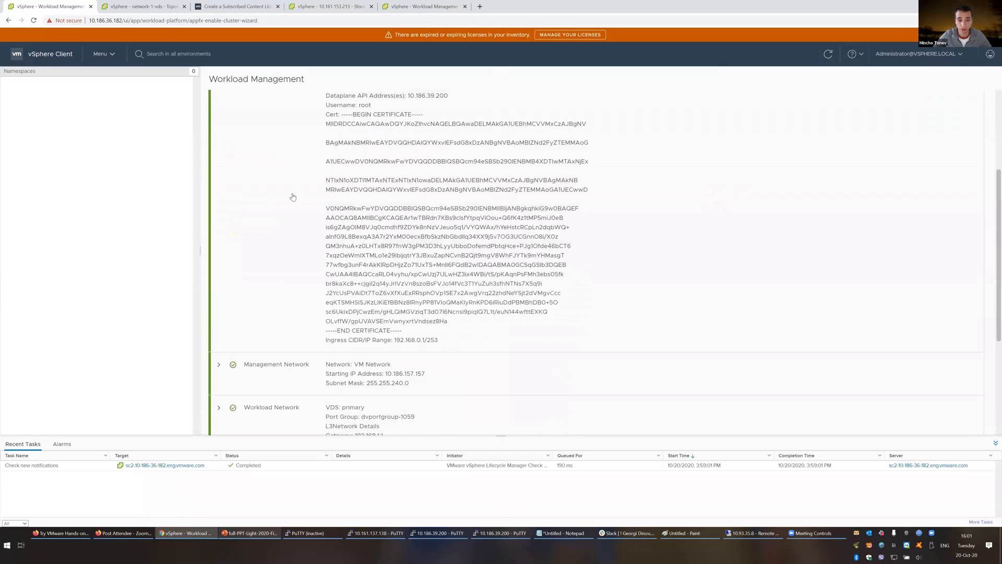
{"action": "left_click", "coordinate": [243, 411]}
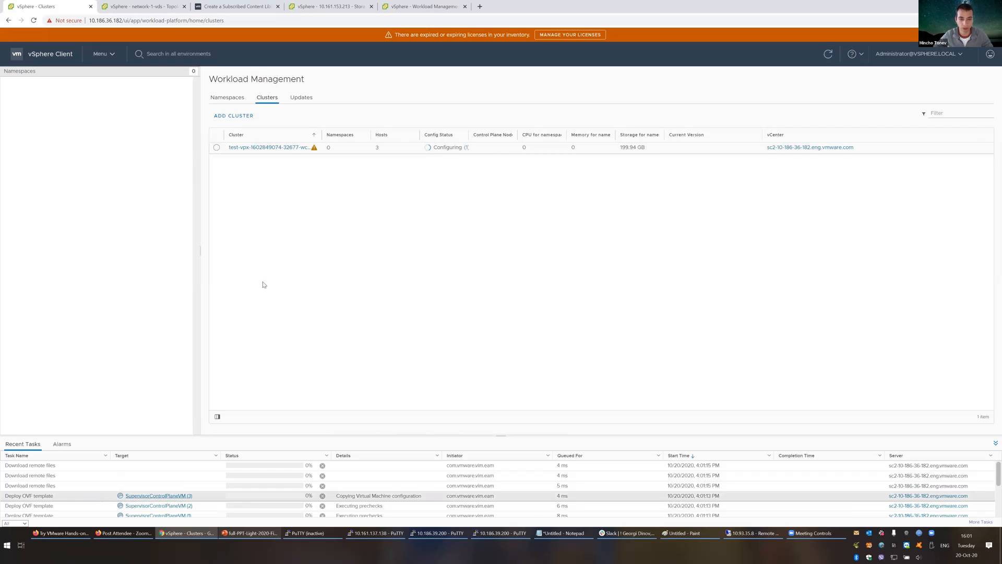
Step: Check and close the cluster's Config Status messages, then go to host 10.161.153.213's Storage Adapters
{"action": "left_click", "coordinate": [466, 148]}
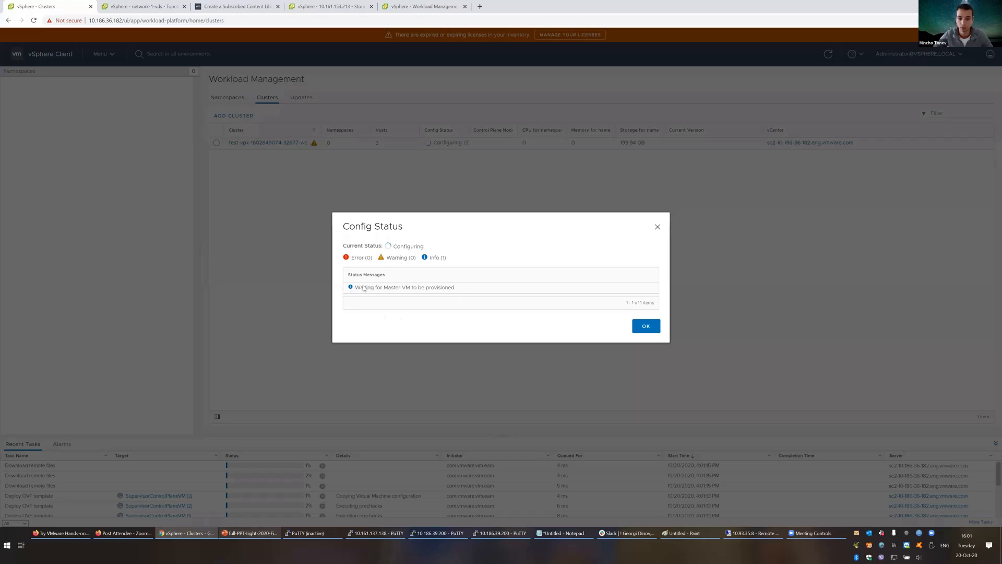
{"action": "left_click", "coordinate": [645, 325]}
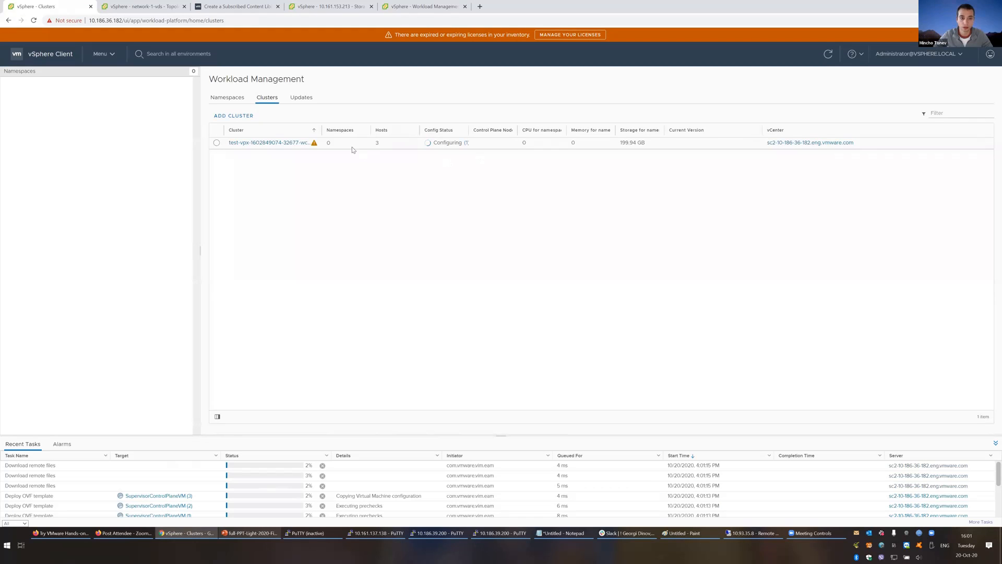
{"action": "mouse_move", "coordinate": [315, 146]}
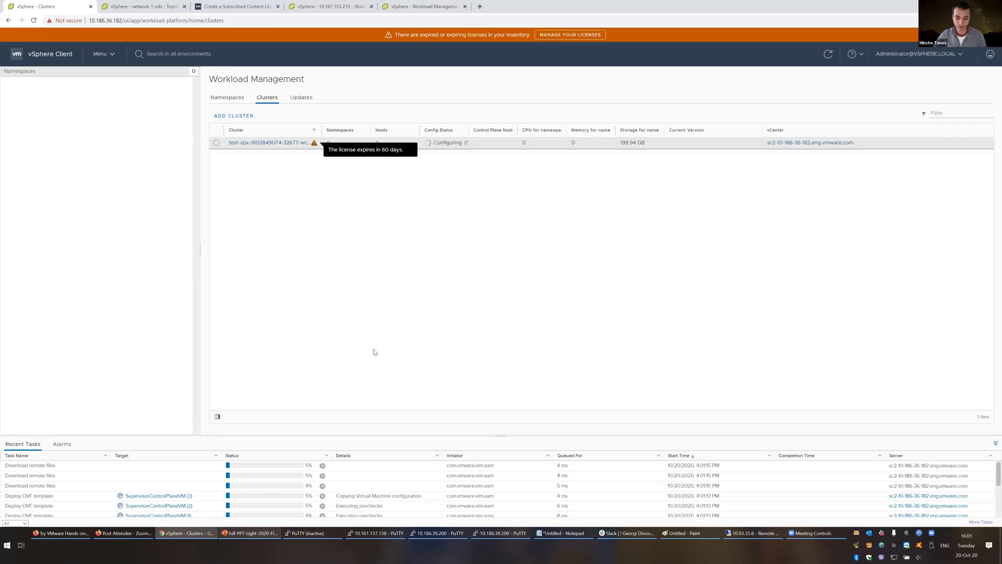
{"action": "left_click", "coordinate": [315, 5]}
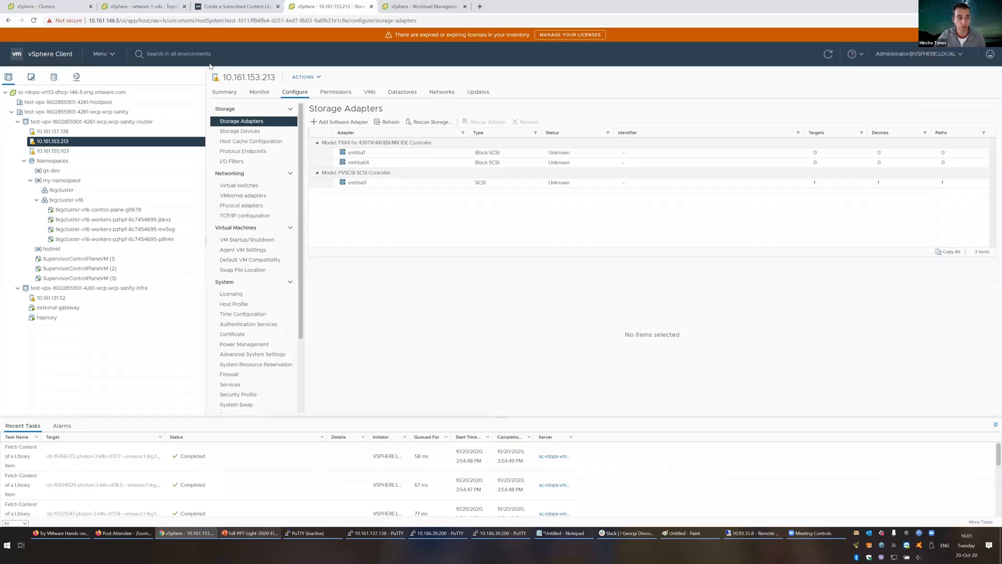
Step: Open the running test-vpx wcp-sanity cluster from Workload Management to view its namespace settings
{"action": "left_click", "coordinate": [109, 55]}
{"action": "left_click", "coordinate": [135, 156]}
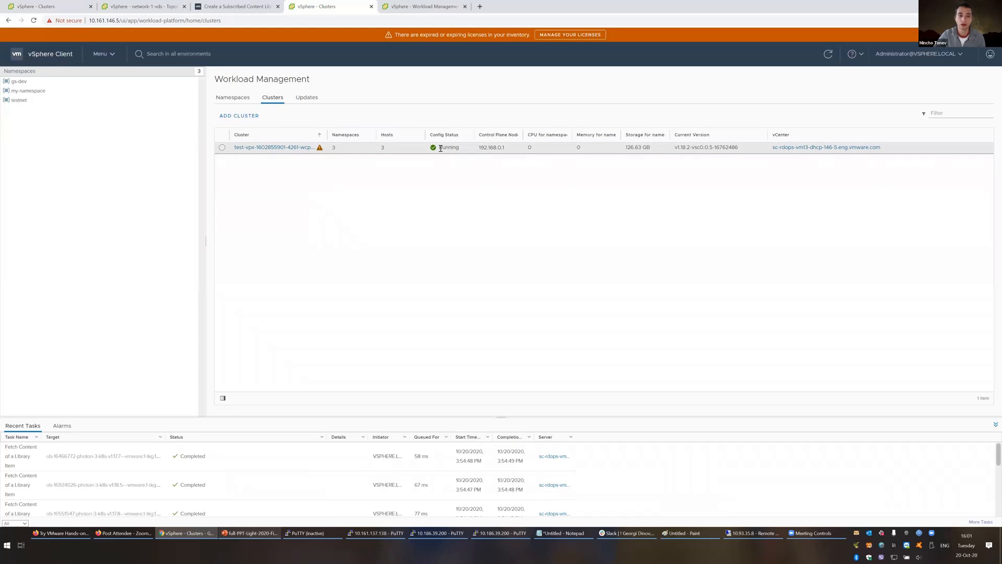
{"action": "left_click", "coordinate": [274, 147]}
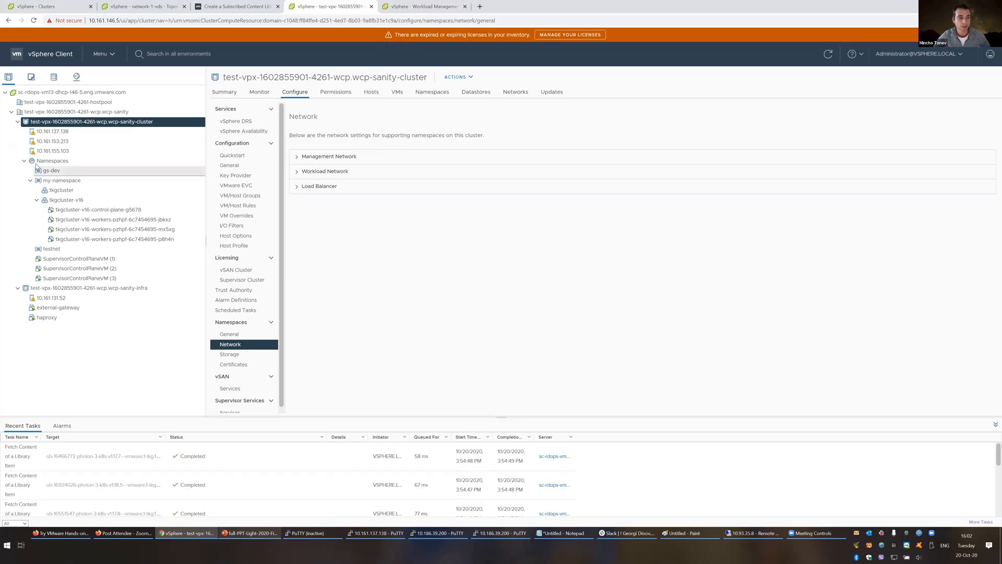
Step: Create a namespace named test on the sanity cluster using network-1
{"action": "right_click", "coordinate": [68, 121]}
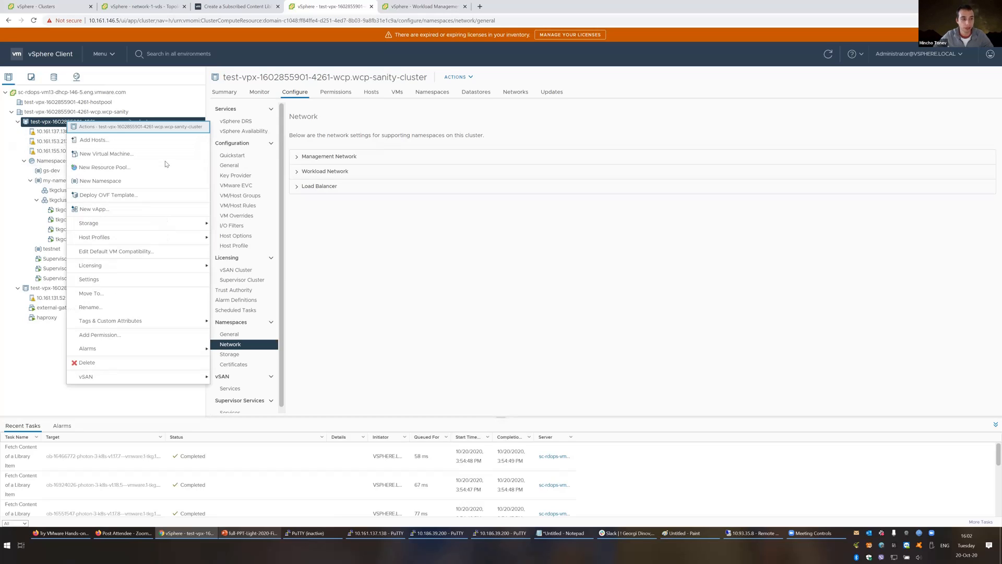
{"action": "left_click", "coordinate": [125, 182]}
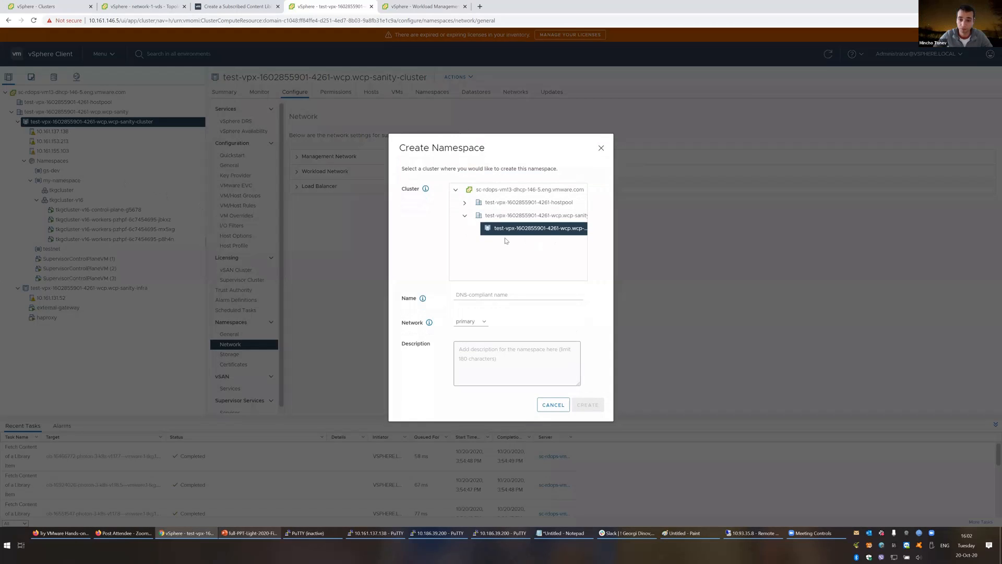
{"action": "left_click", "coordinate": [476, 297]}
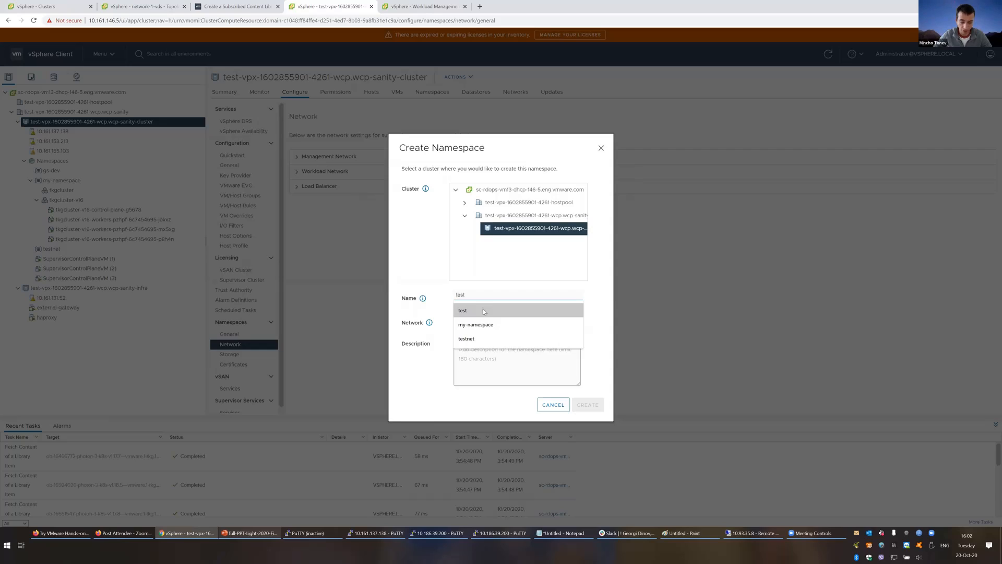
{"action": "left_click", "coordinate": [484, 310]}
{"action": "left_click", "coordinate": [473, 322]}
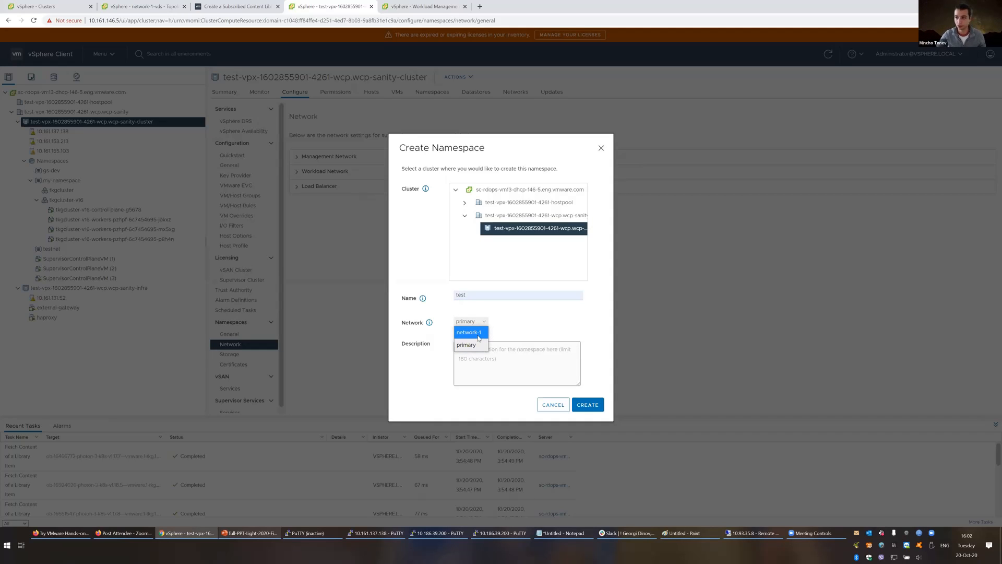
{"action": "left_click", "coordinate": [479, 332]}
{"action": "left_click", "coordinate": [469, 343]}
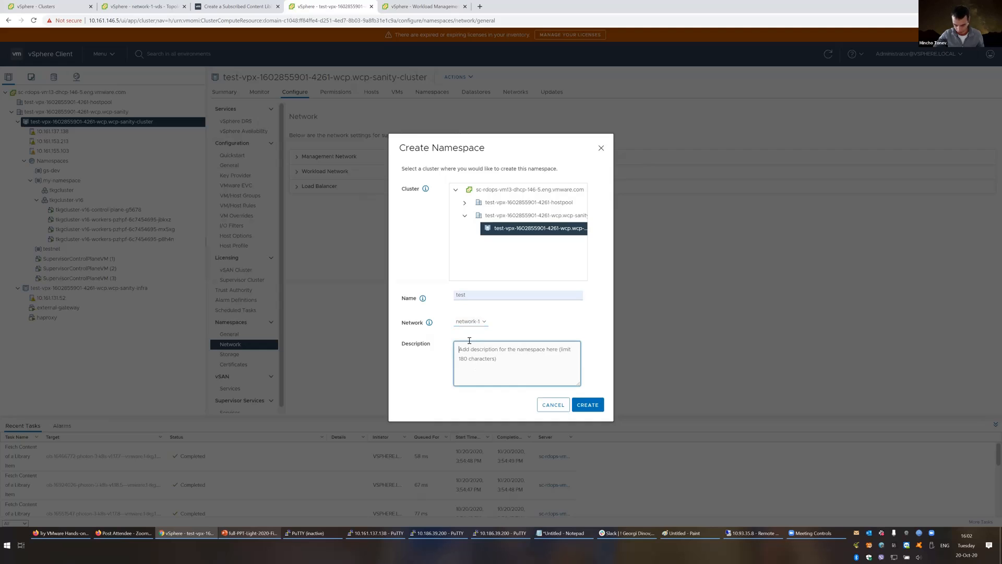
{"action": "left_click", "coordinate": [593, 407]}
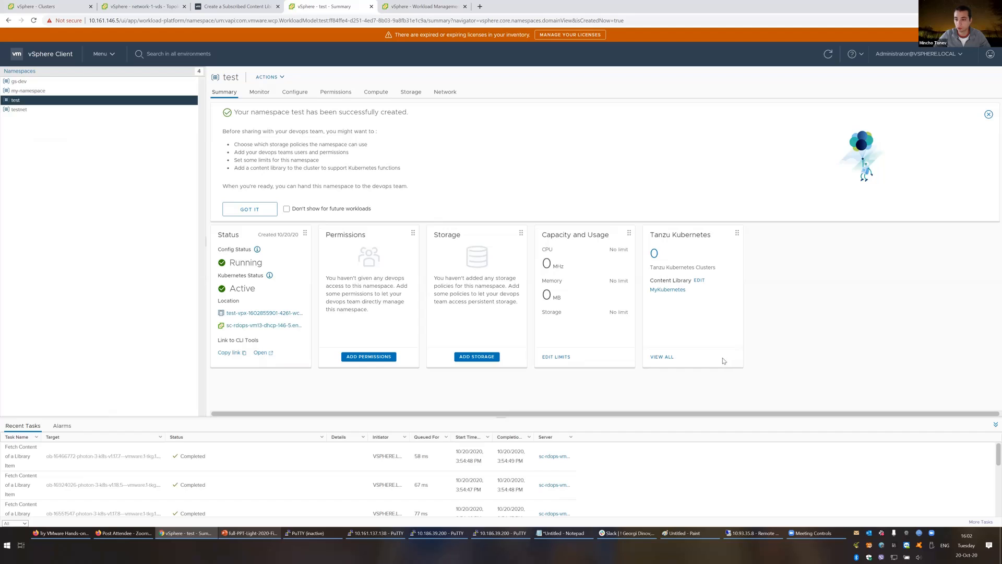
Step: Leave resource limits unset and add the wcpglobal_storage_profile storage policy to namespace test
{"action": "left_click", "coordinate": [551, 358]}
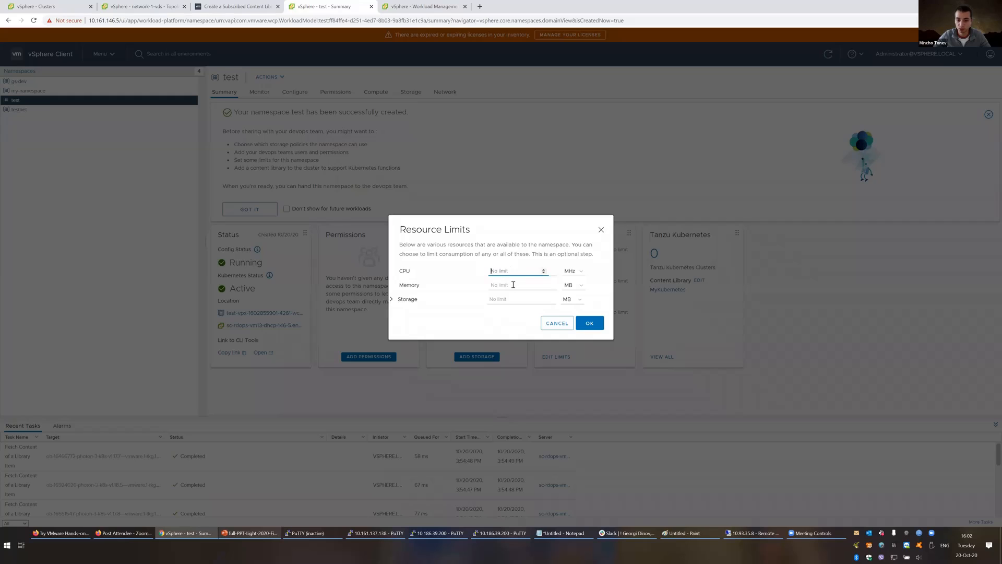
{"action": "left_click", "coordinate": [554, 324]}
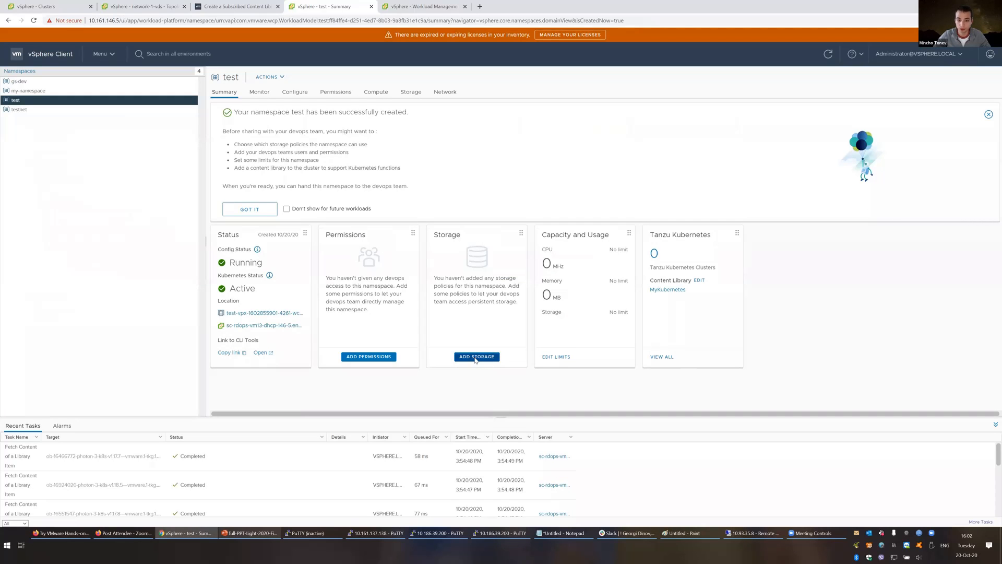
{"action": "left_click", "coordinate": [475, 357]}
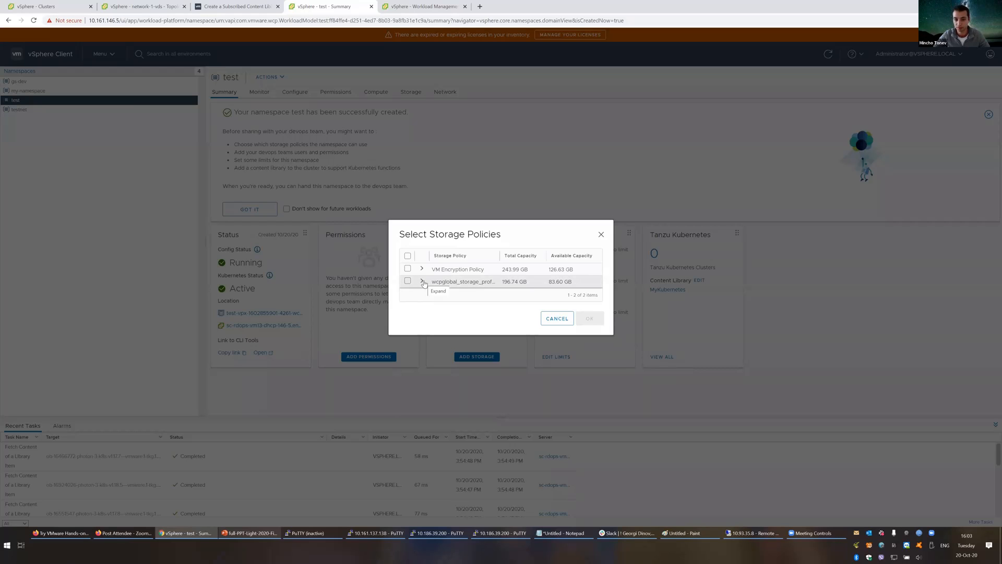
{"action": "left_click", "coordinate": [422, 281]}
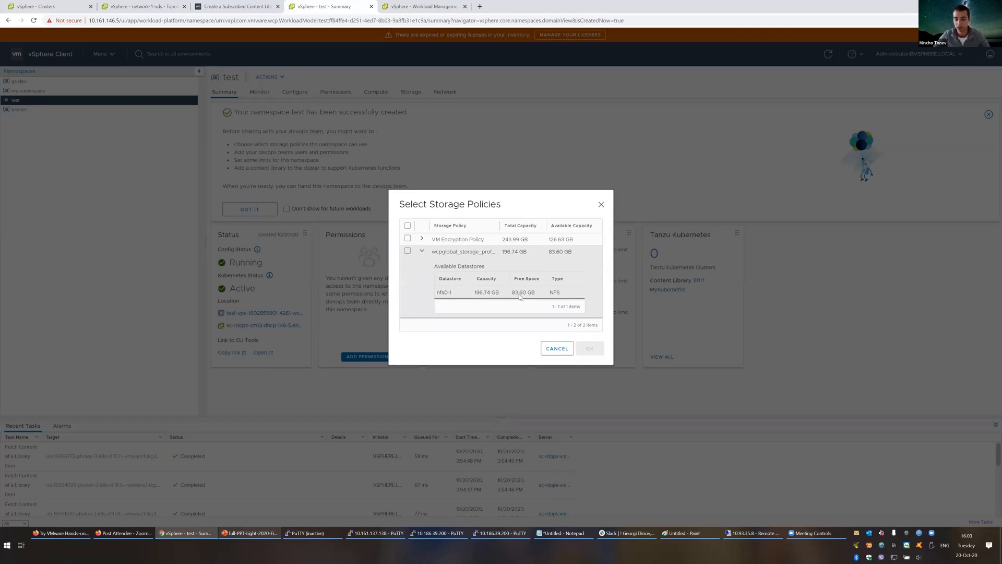
{"action": "left_click", "coordinate": [422, 239]}
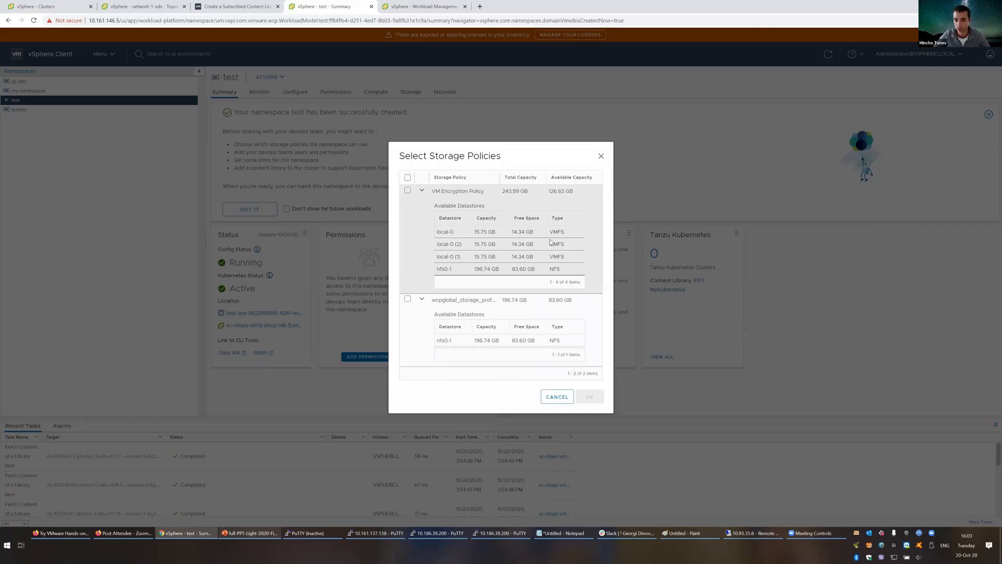
{"action": "left_click", "coordinate": [444, 308]}
{"action": "left_click", "coordinate": [590, 397]}
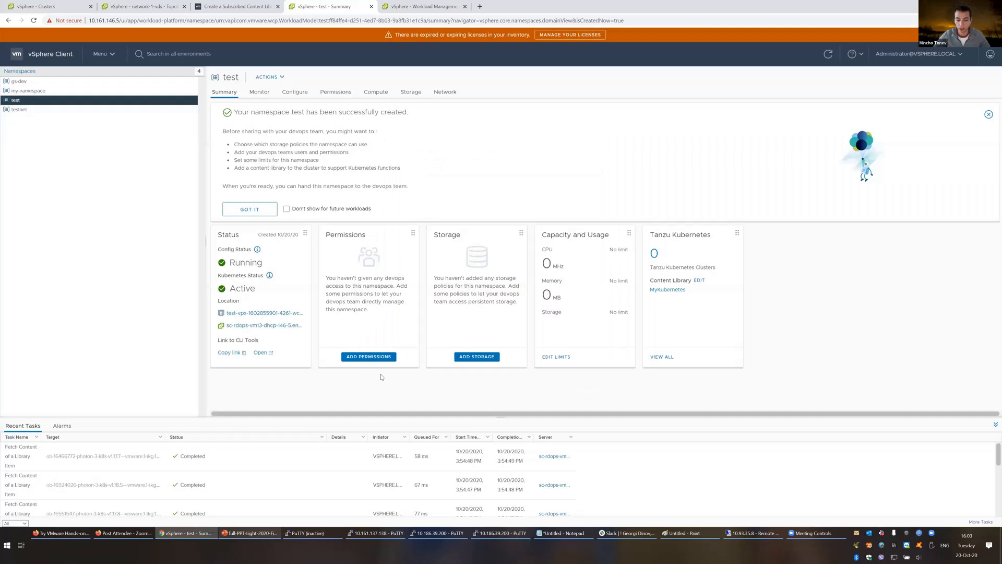
{"action": "left_click", "coordinate": [368, 358]}
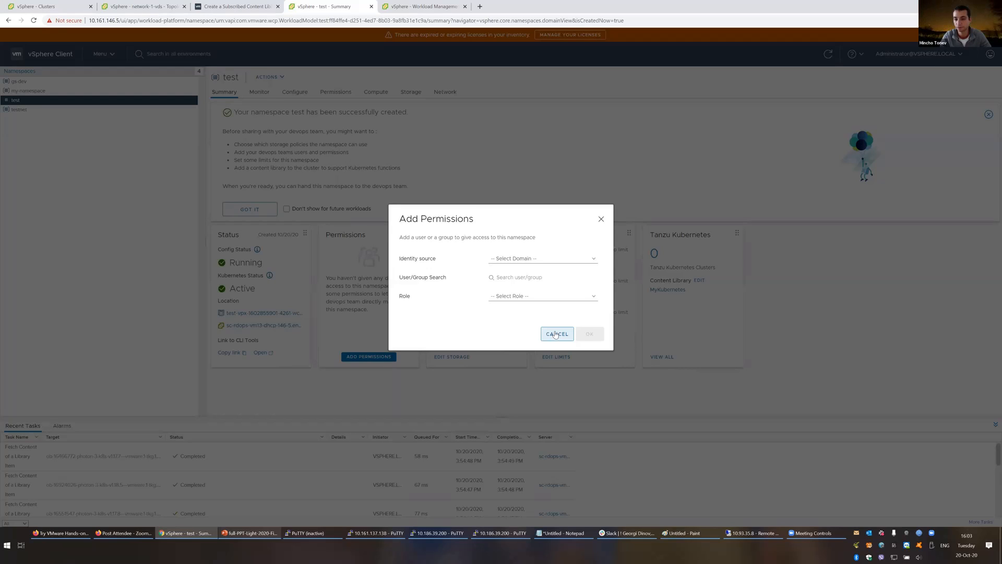
{"action": "left_click", "coordinate": [540, 296]}
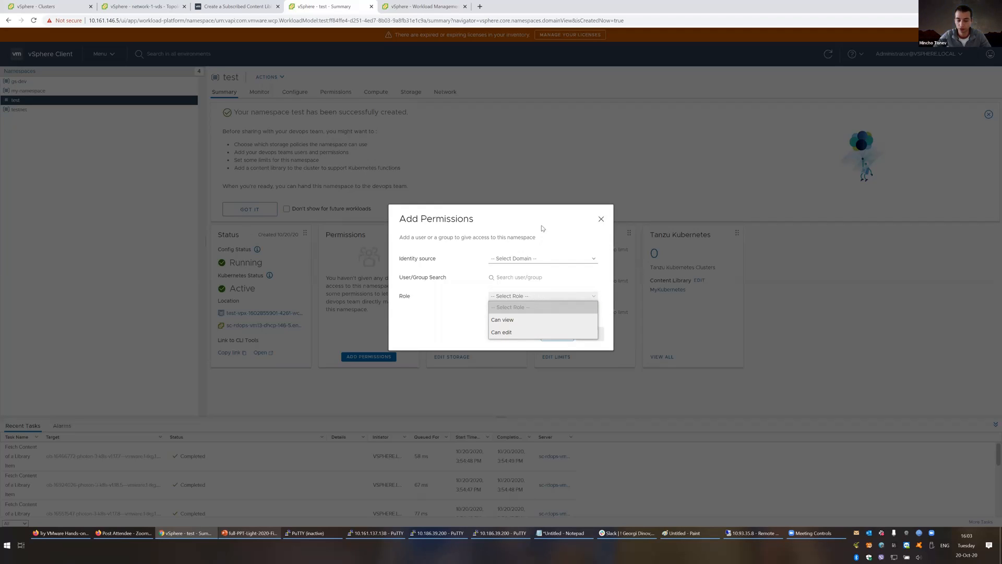
{"action": "left_click", "coordinate": [600, 223]}
{"action": "left_click", "coordinate": [600, 223]}
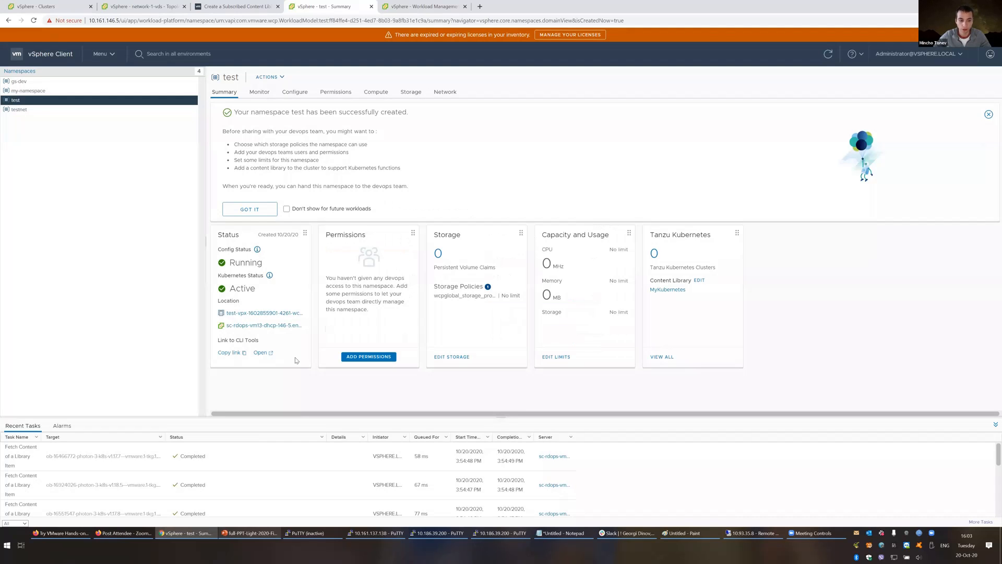
Step: Copy the test namespace's CLI Tools link, paste it into a new Chrome tab, then close that tab
{"action": "left_click", "coordinate": [231, 353]}
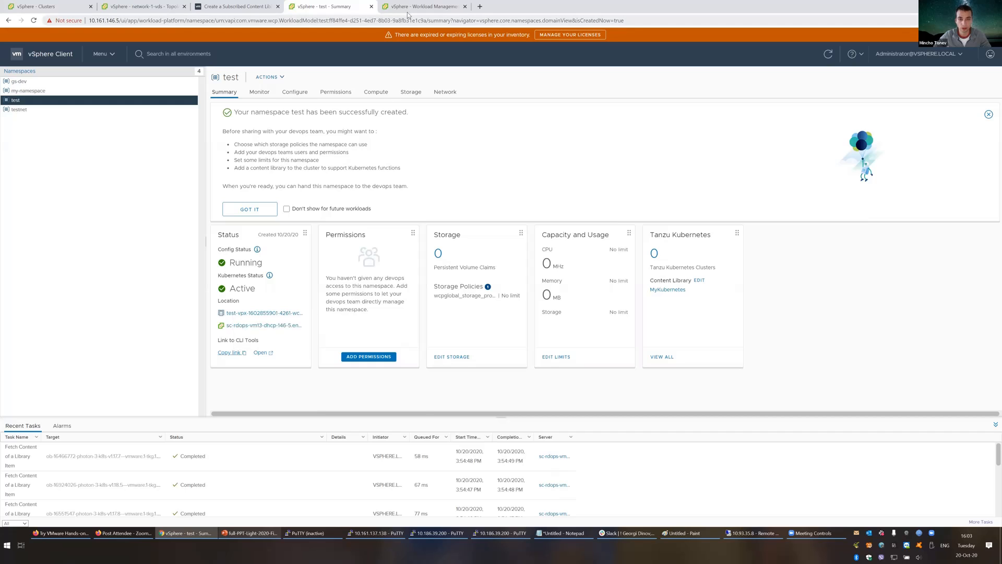
{"action": "left_click", "coordinate": [480, 7]}
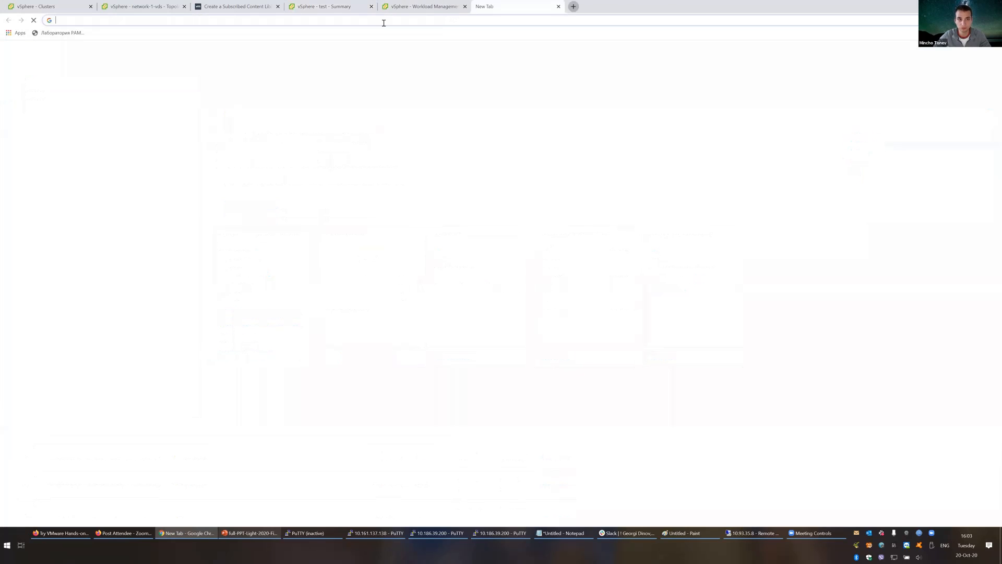
{"action": "key", "text": "ctrl+v"}
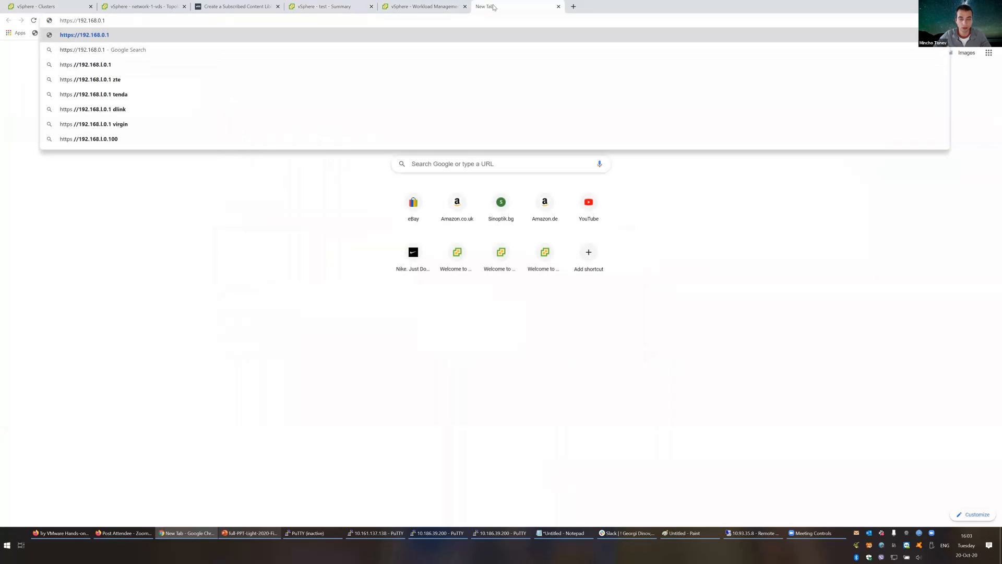
{"action": "middle_click", "coordinate": [478, 11]}
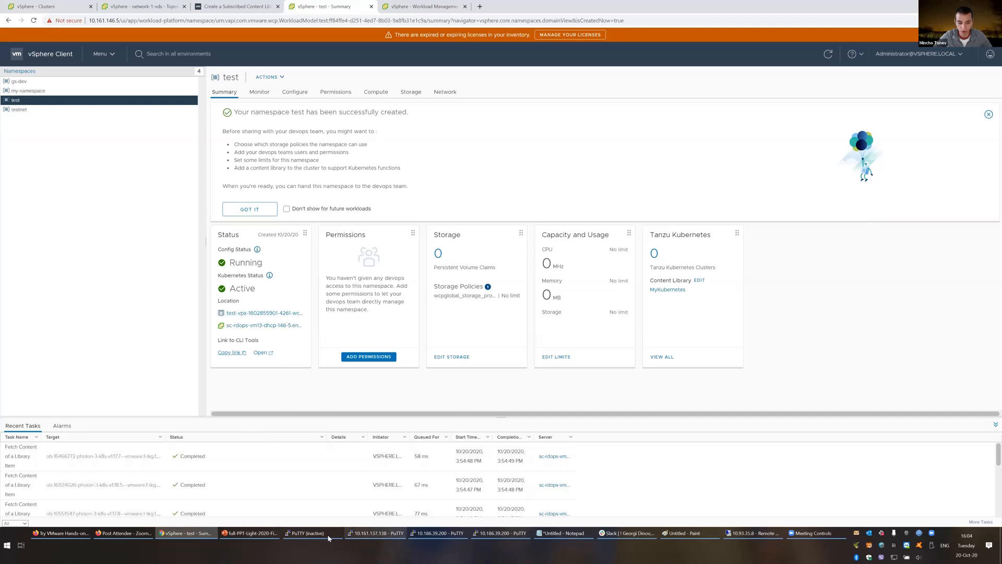
Step: Follow the cormachogan.com link on PowerPoint's slide 7 Resources
{"action": "left_click", "coordinate": [249, 533]}
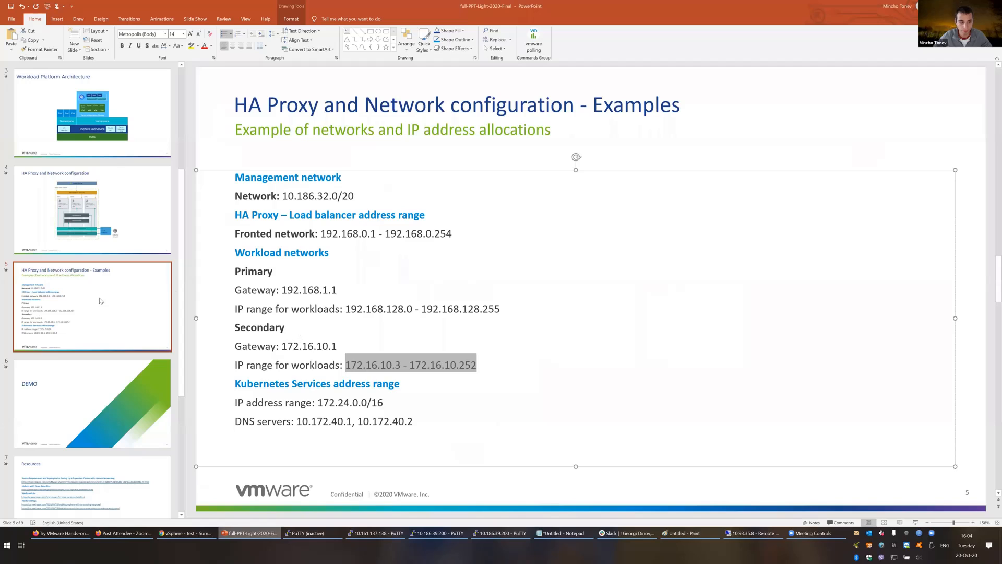
{"action": "left_click", "coordinate": [126, 472]}
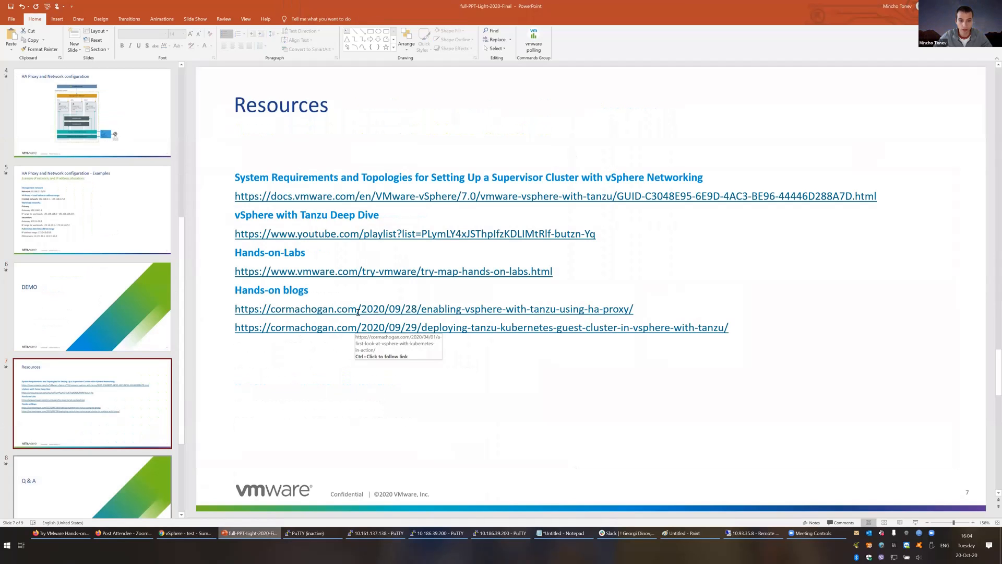
{"action": "left_click", "coordinate": [429, 311], "text": "ctrl"}
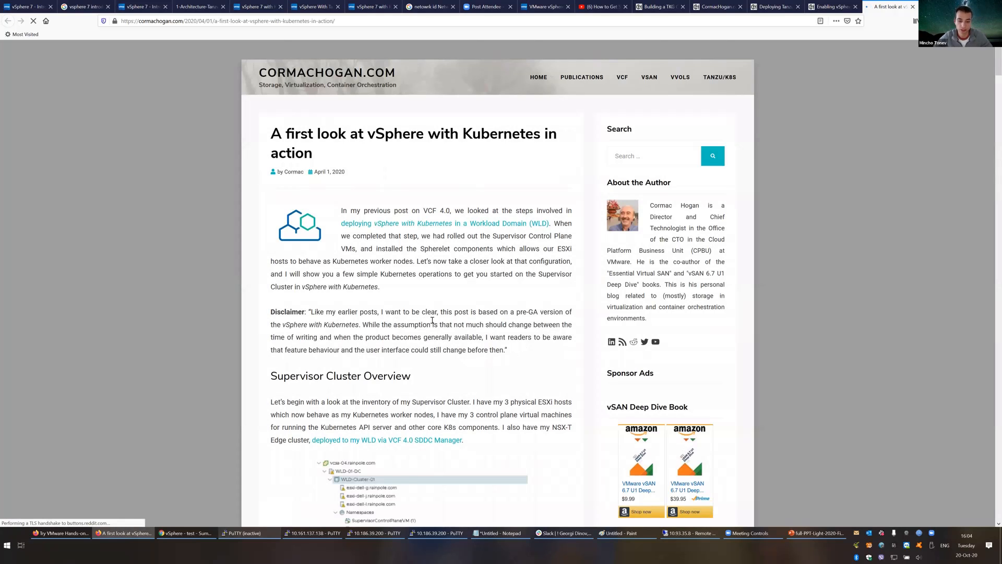
Step: Read the cormachogan article down to its Kubernetes CLI Tools section, then return to vSphere Client
{"action": "scroll", "coordinate": [432, 320], "scroll_direction": "down", "scroll_amount": 10}
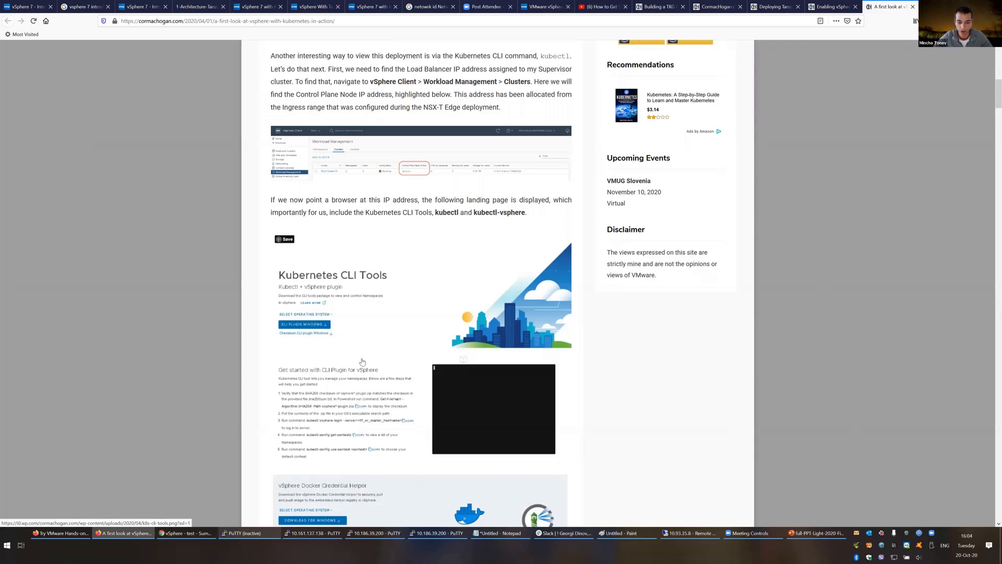
{"action": "scroll", "coordinate": [315, 272], "scroll_direction": "down", "scroll_amount": 1}
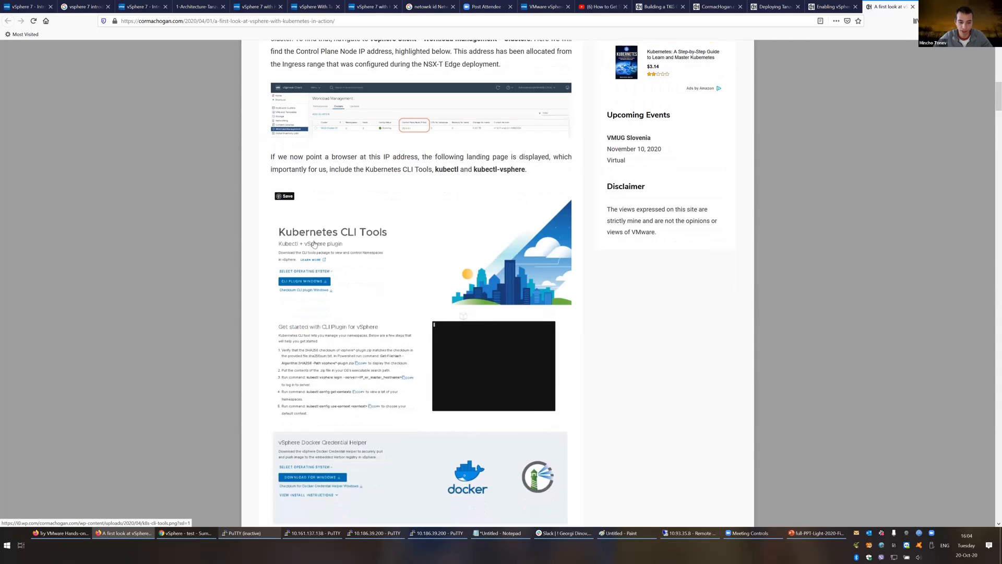
{"action": "scroll", "coordinate": [315, 245], "scroll_direction": "down", "scroll_amount": 1}
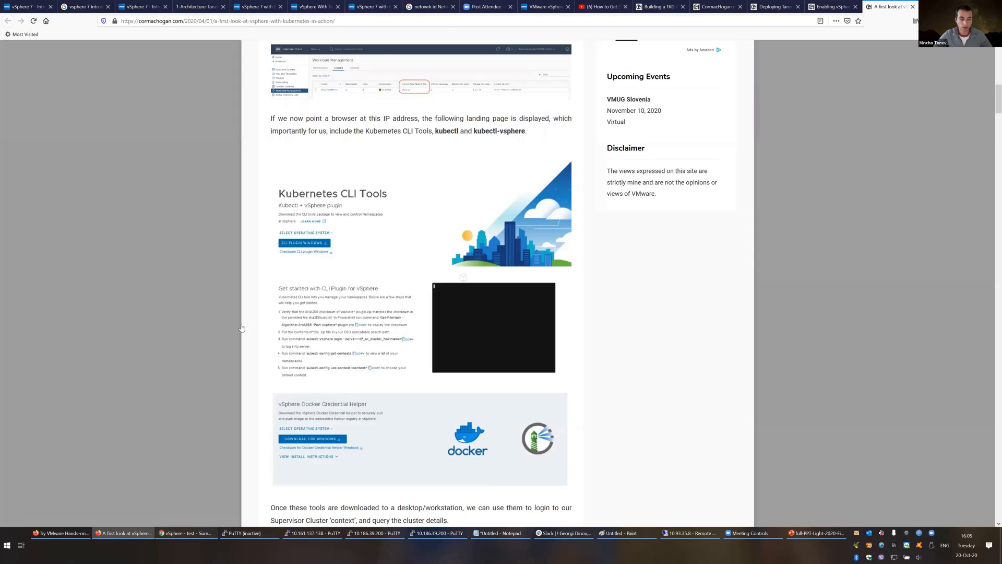
{"action": "key", "text": "alt+Tab"}
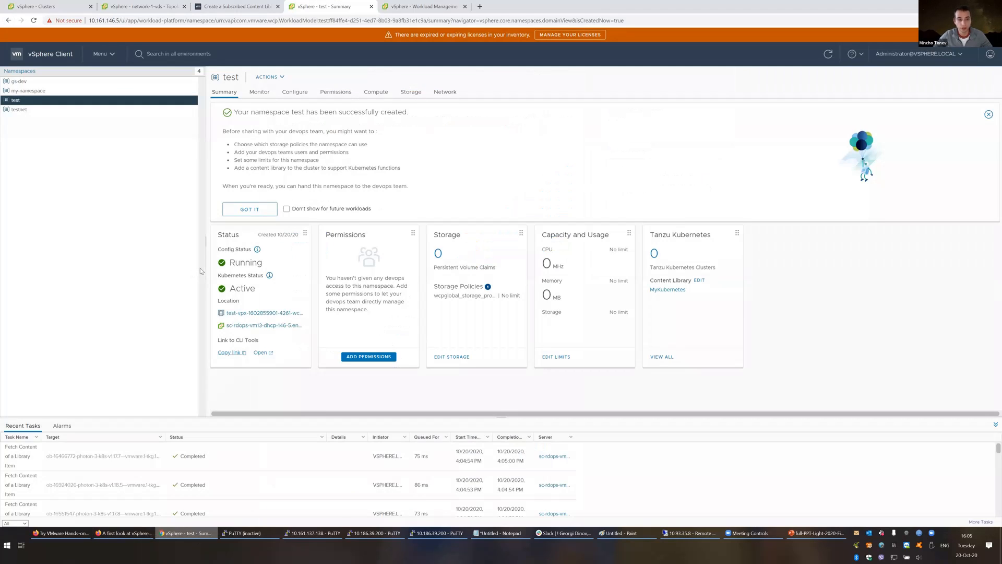
Step: Dismiss the namespace-created banner and show my-namespace's Summary in the Hosts and Clusters inventory
{"action": "left_click", "coordinate": [253, 211]}
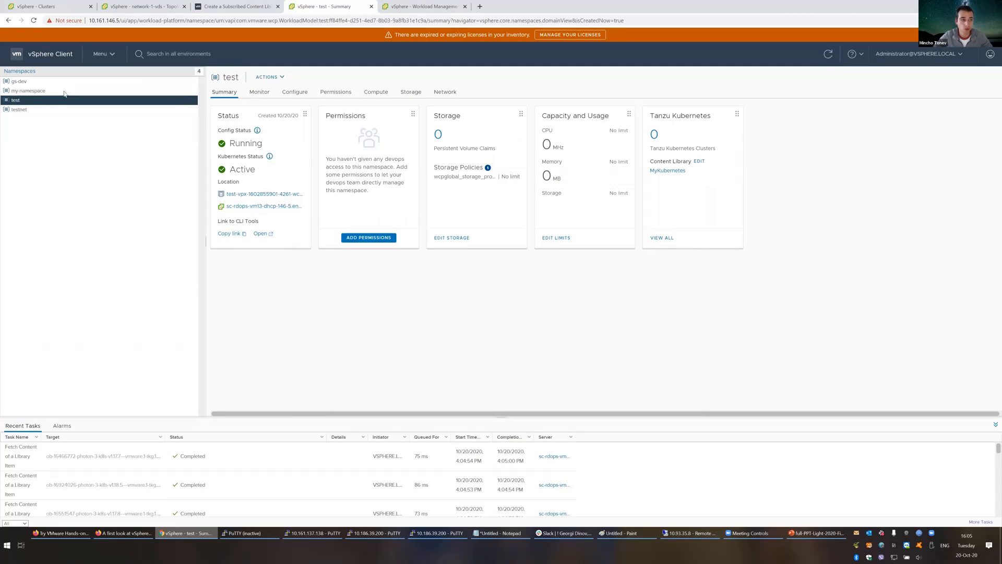
{"action": "left_click", "coordinate": [104, 57]}
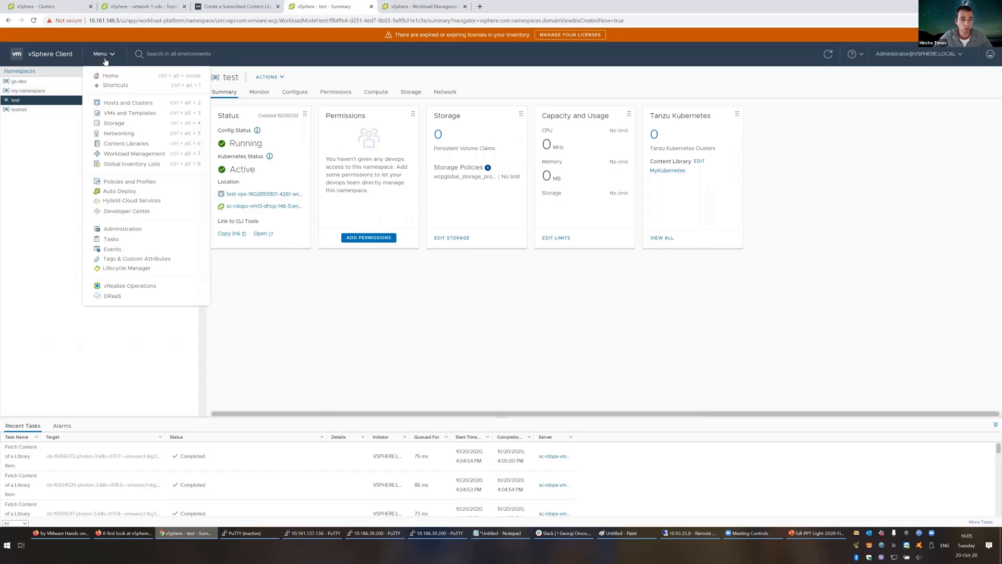
{"action": "left_click", "coordinate": [131, 104]}
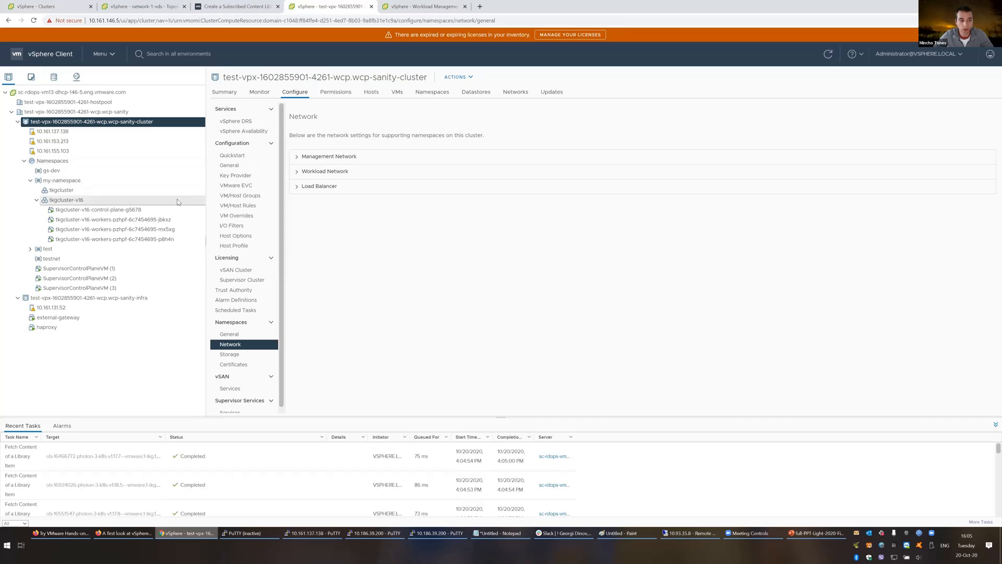
{"action": "left_click", "coordinate": [102, 180]}
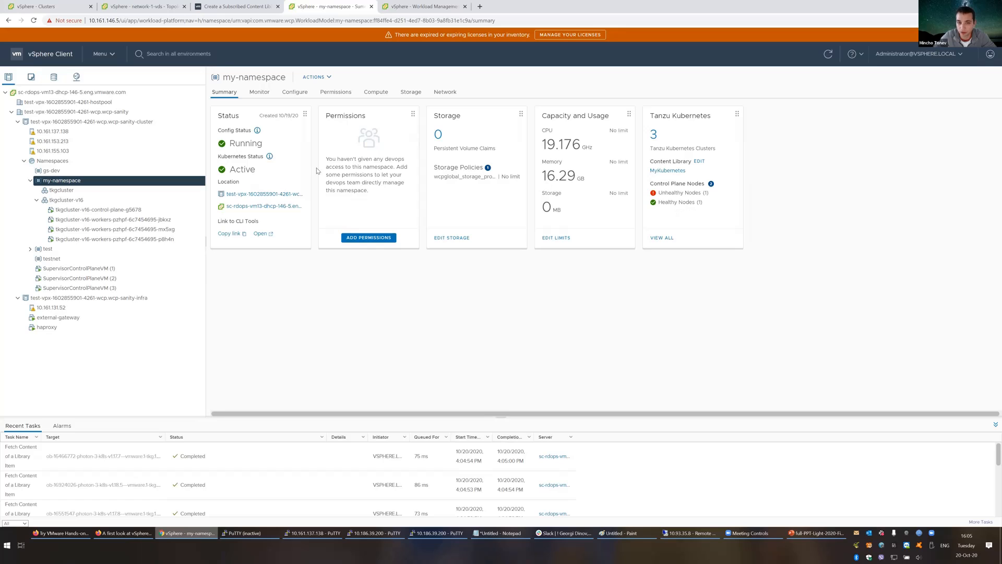
Step: Review my-namespace's Kubernetes and vCenter events, then its General, Resource Limits and Object Limits settings
{"action": "left_click", "coordinate": [266, 94]}
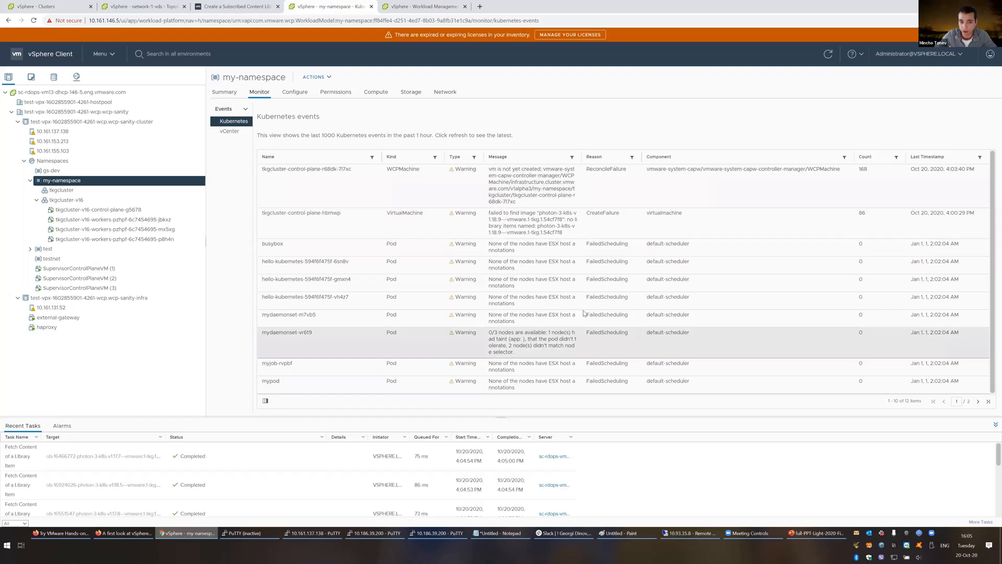
{"action": "left_click", "coordinate": [237, 135]}
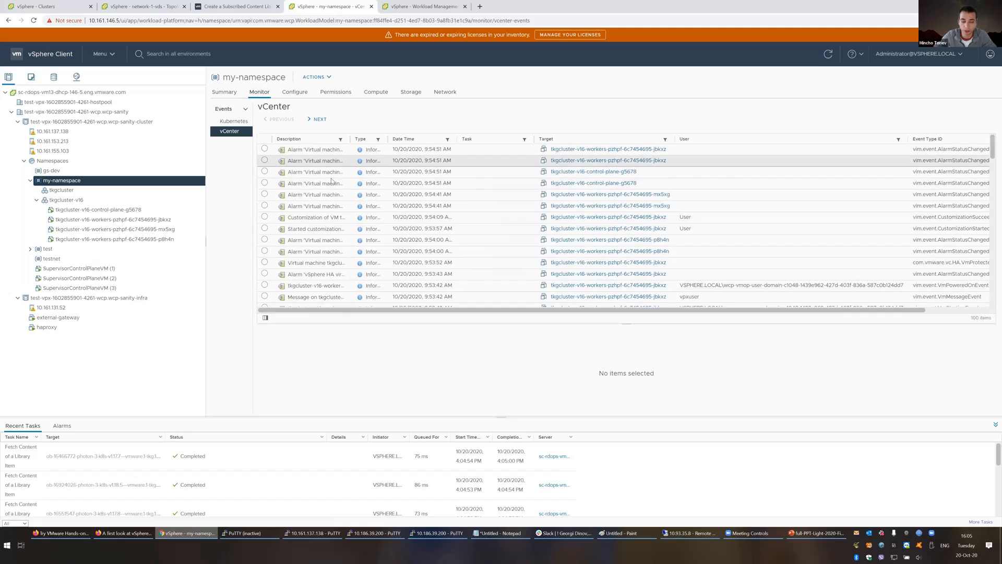
{"action": "left_click", "coordinate": [295, 92]}
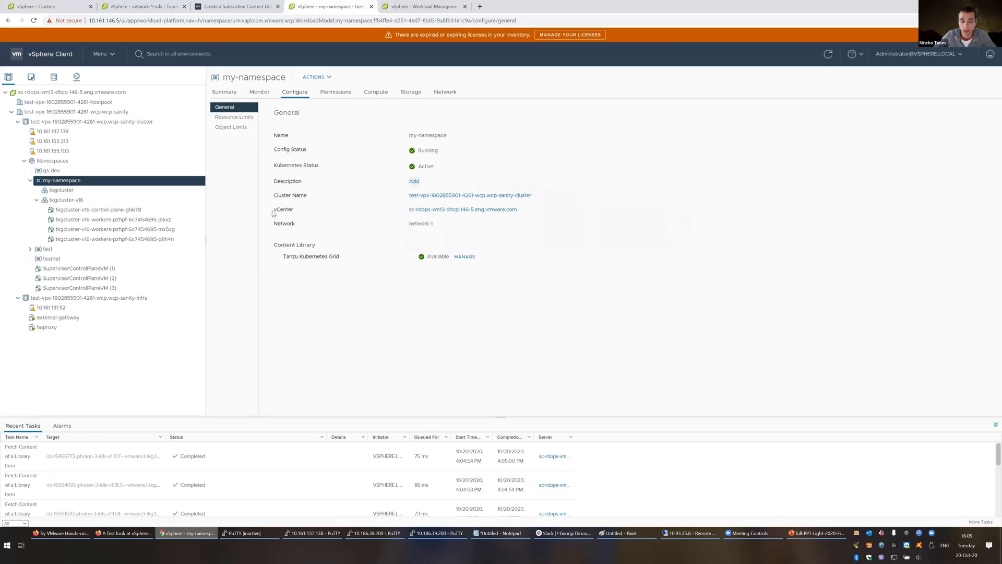
{"action": "left_click", "coordinate": [229, 118]}
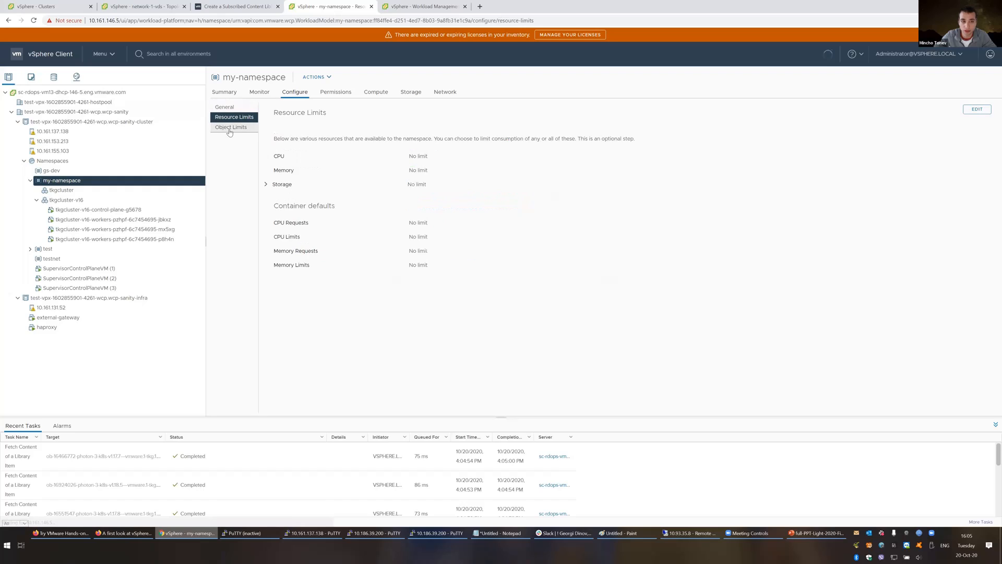
{"action": "left_click", "coordinate": [230, 128]}
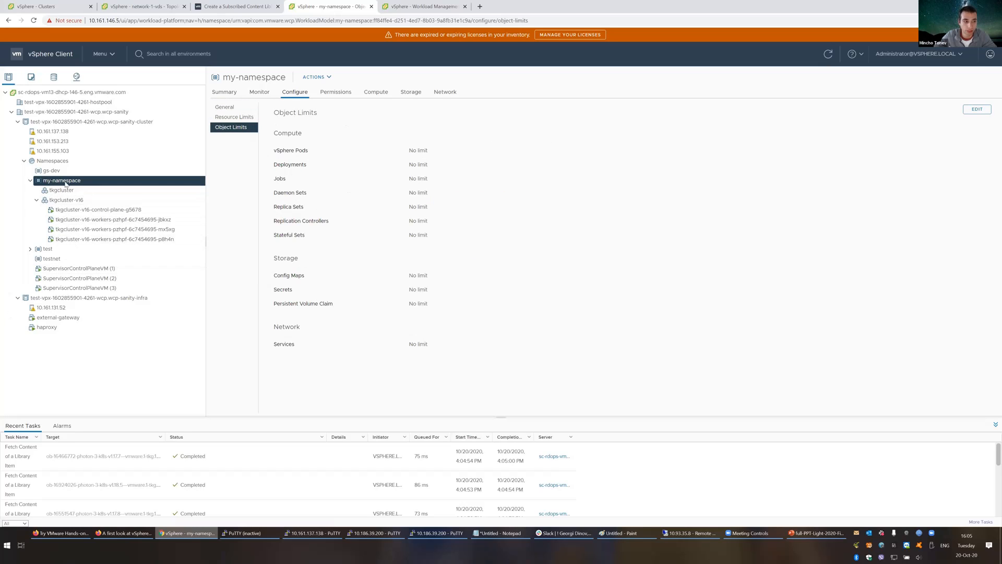
{"action": "left_click", "coordinate": [332, 95]}
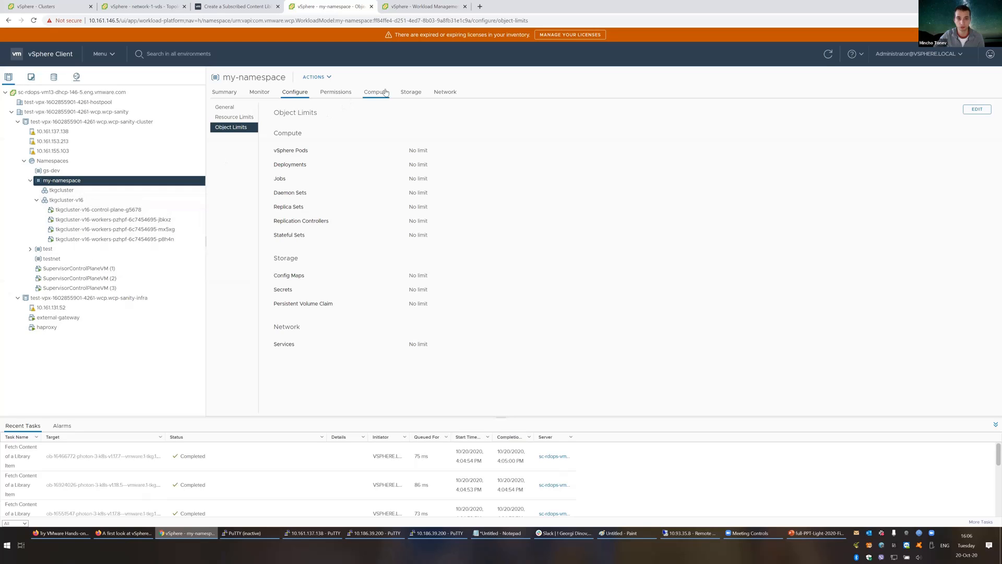
Step: Check my-namespace's permissions and deployments, viewing and closing the hello-kubernetes deployment's YAML
{"action": "left_click", "coordinate": [342, 96]}
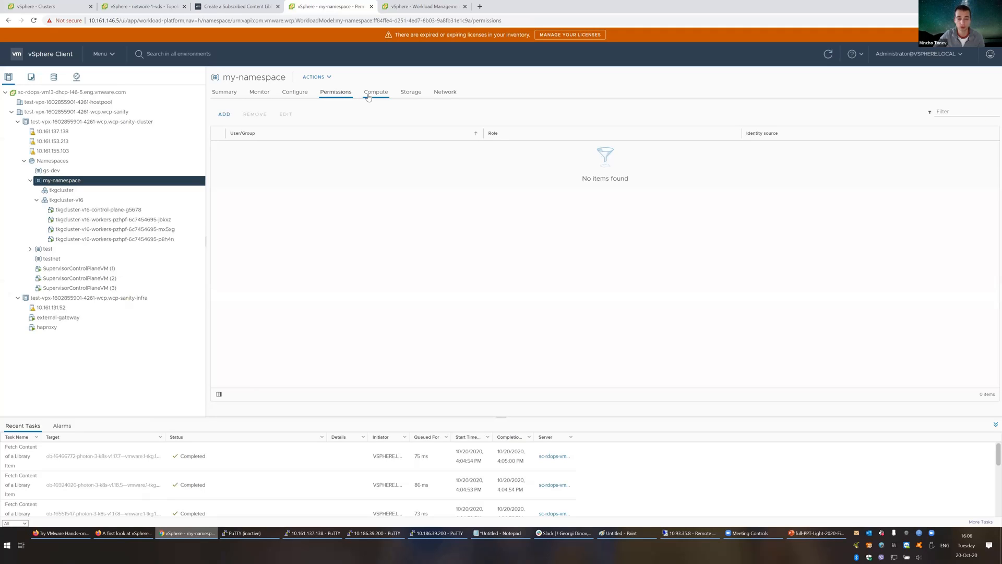
{"action": "left_click", "coordinate": [369, 96]}
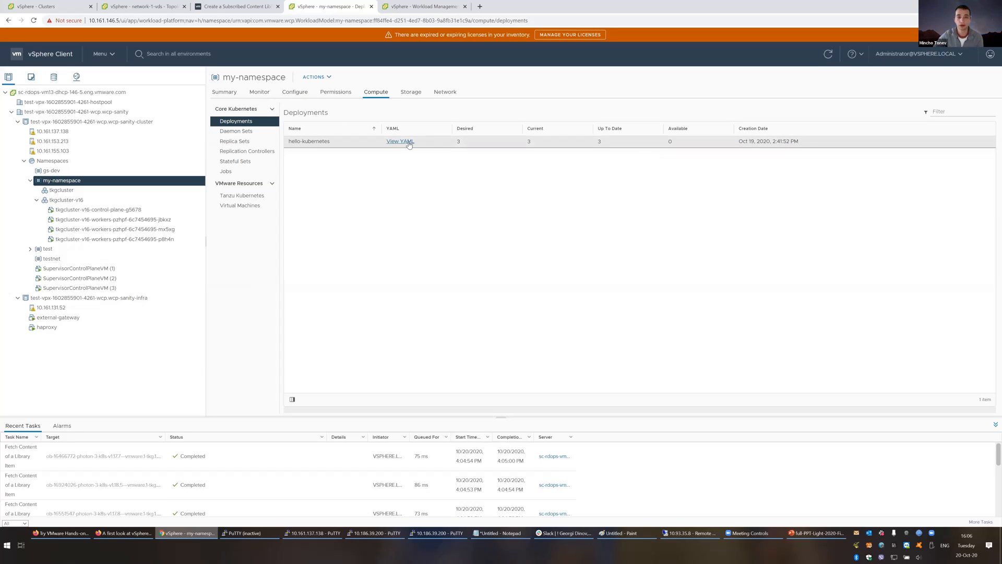
{"action": "left_click", "coordinate": [400, 141]}
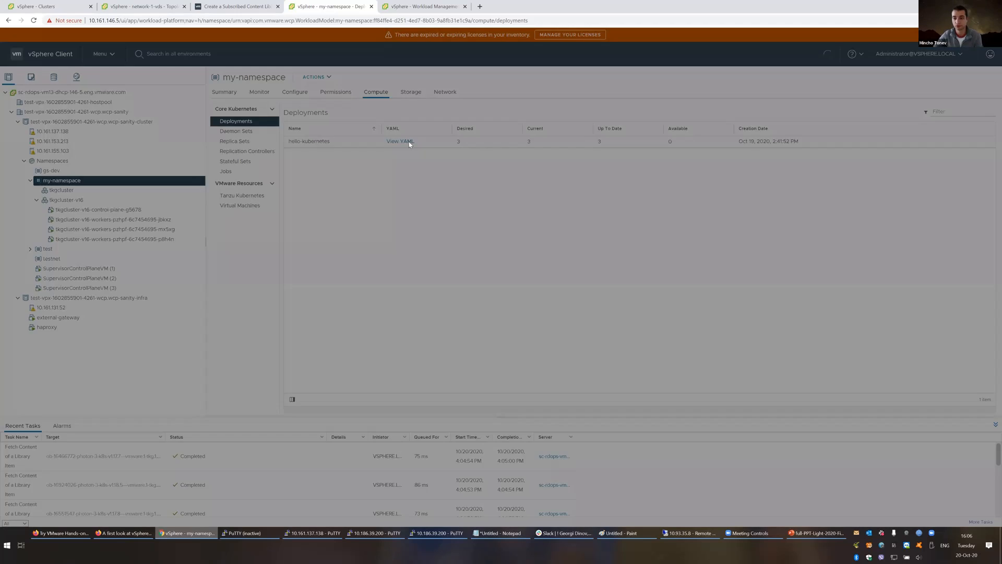
{"action": "scroll", "coordinate": [452, 269], "scroll_direction": "down", "scroll_amount": 3}
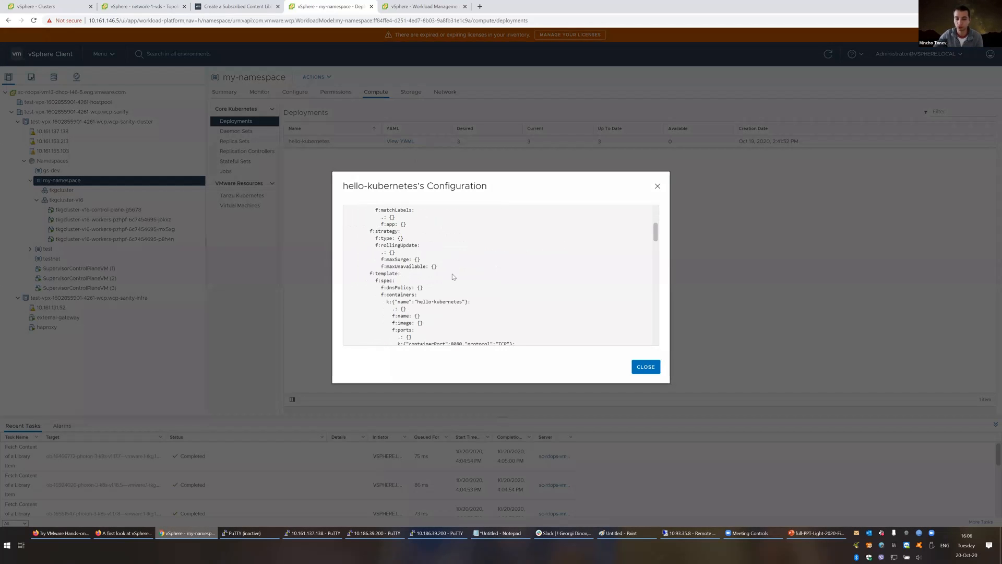
{"action": "left_click", "coordinate": [645, 367]}
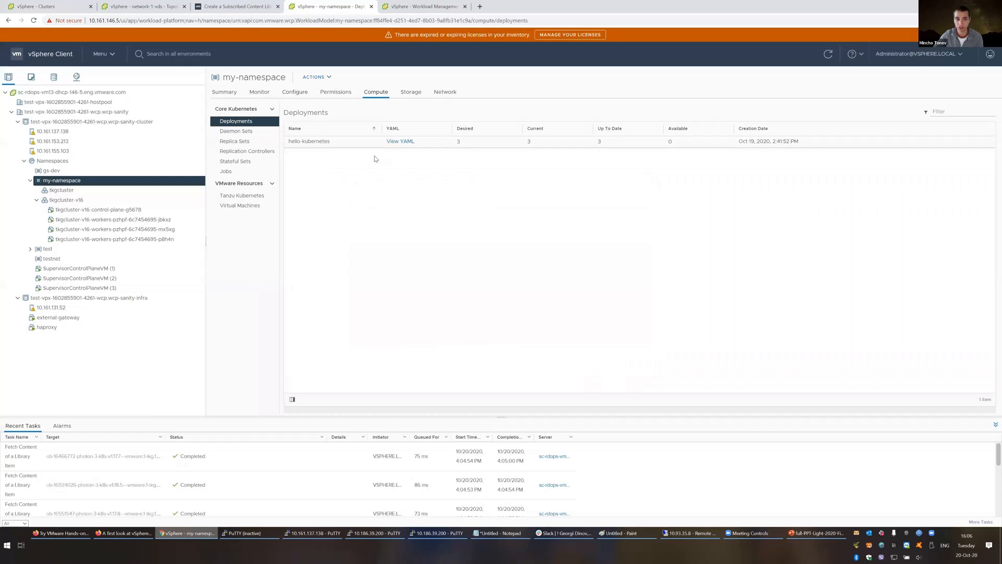
Step: Inspect tkgcluster-v16's Developer Managed summary and my-namespace's daemon sets, then return to the PowerPoint Resources slide
{"action": "left_click", "coordinate": [77, 201]}
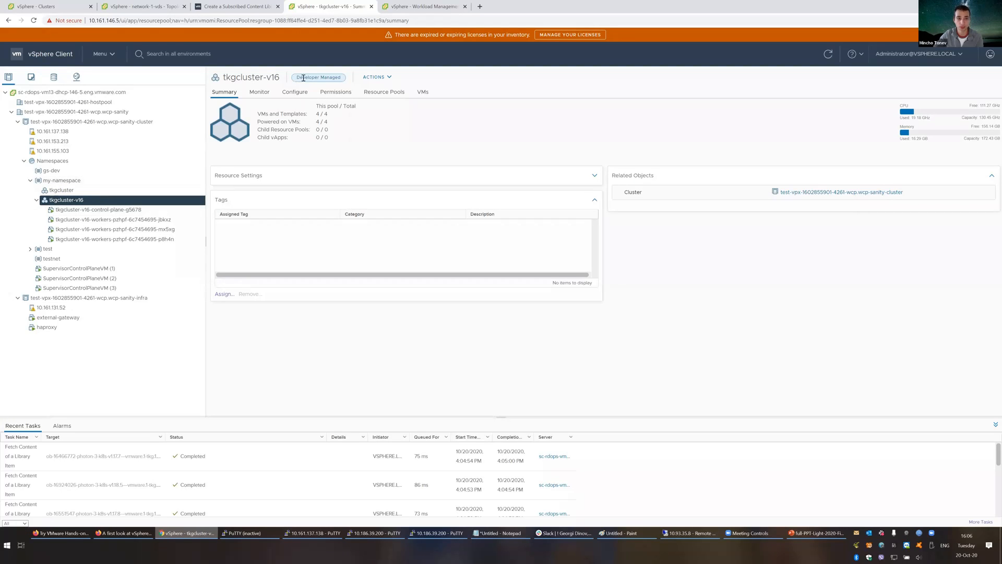
{"action": "left_click_drag", "start_coordinate": [294, 79], "coordinate": [341, 77]}
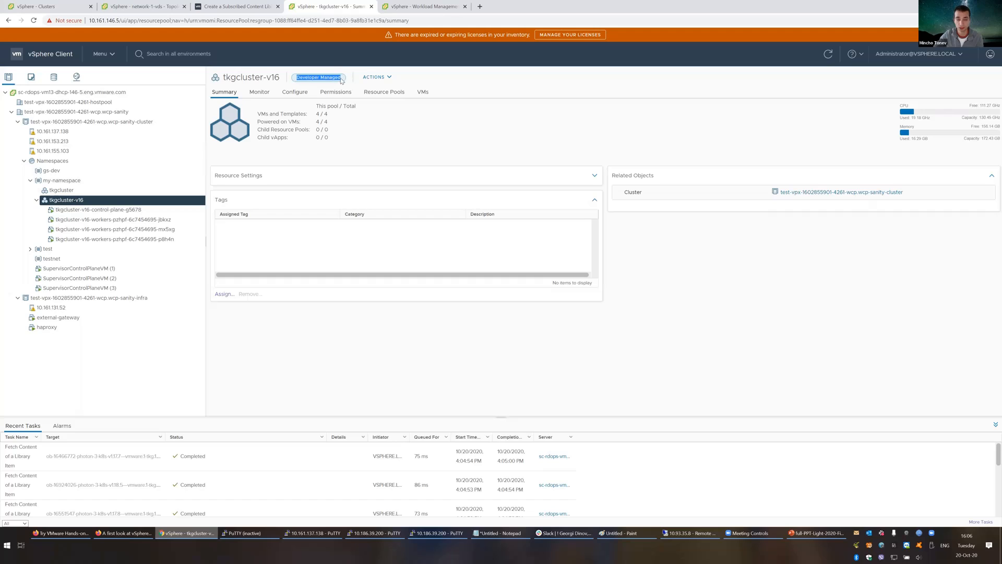
{"action": "left_click", "coordinate": [82, 181]}
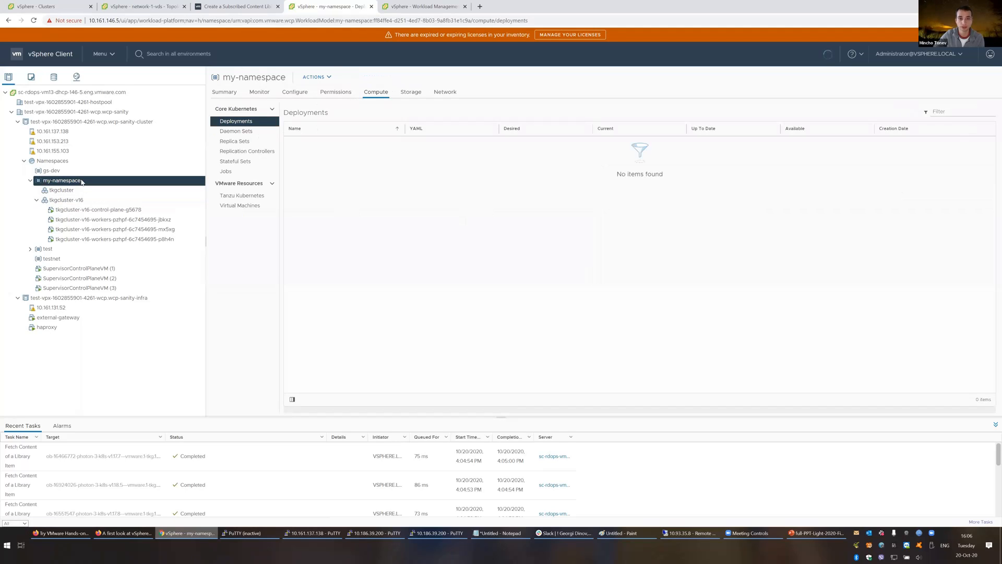
{"action": "left_click", "coordinate": [243, 132]}
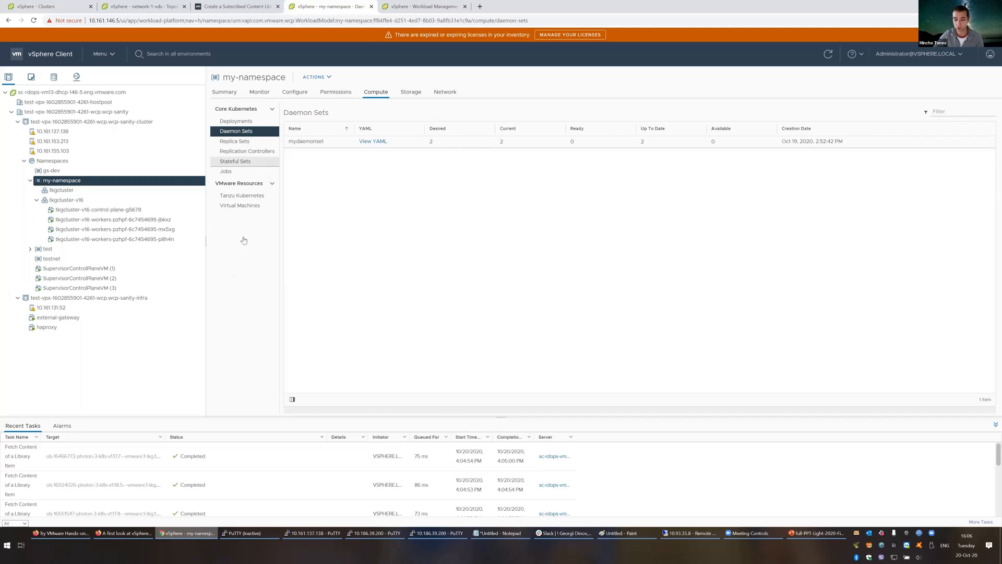
{"action": "left_click", "coordinate": [816, 535]}
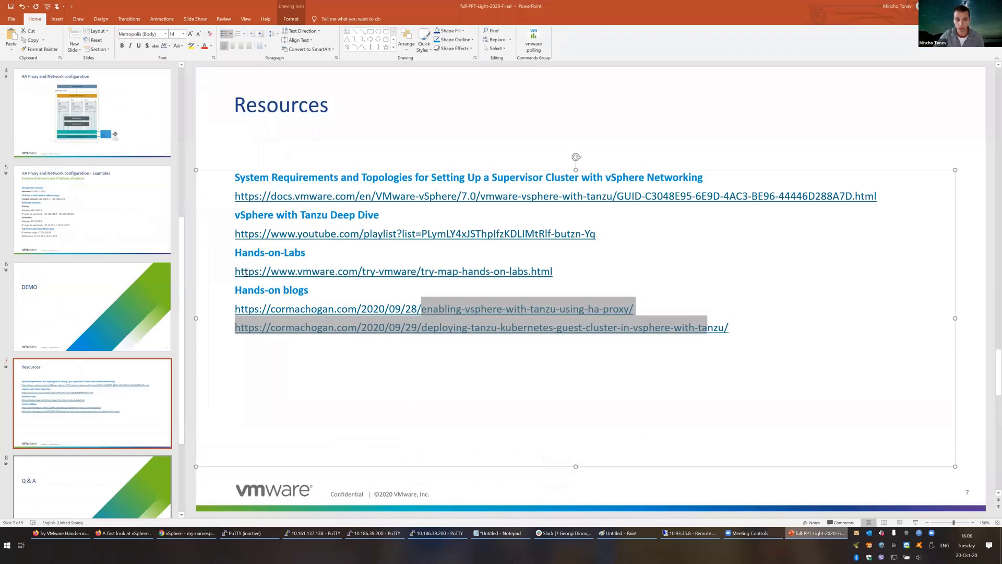
{"action": "left_click", "coordinate": [690, 245]}
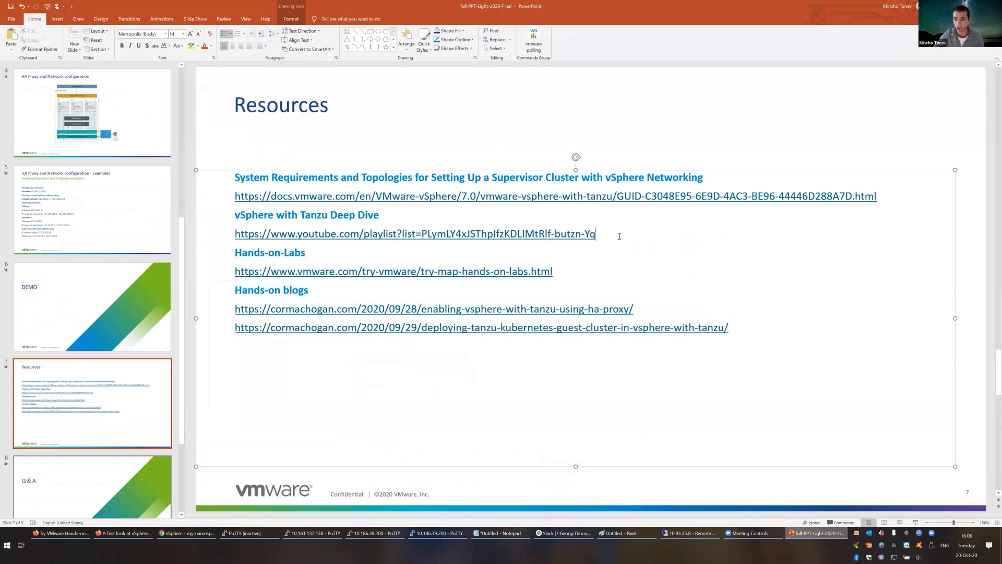